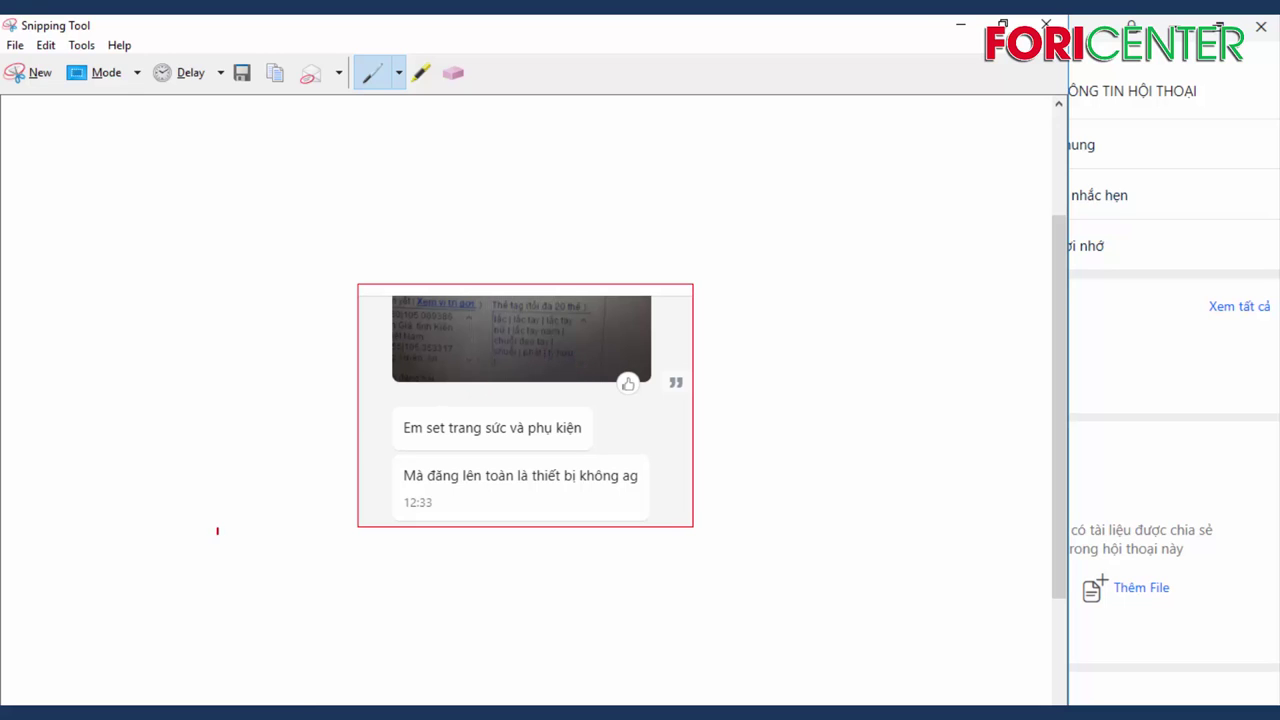
- Switch to the AutoMarketPlace 2.0.1.2 folder and launch the AutoMarketPlace application
{"action": "mouse_move", "coordinate": [204, 712]}
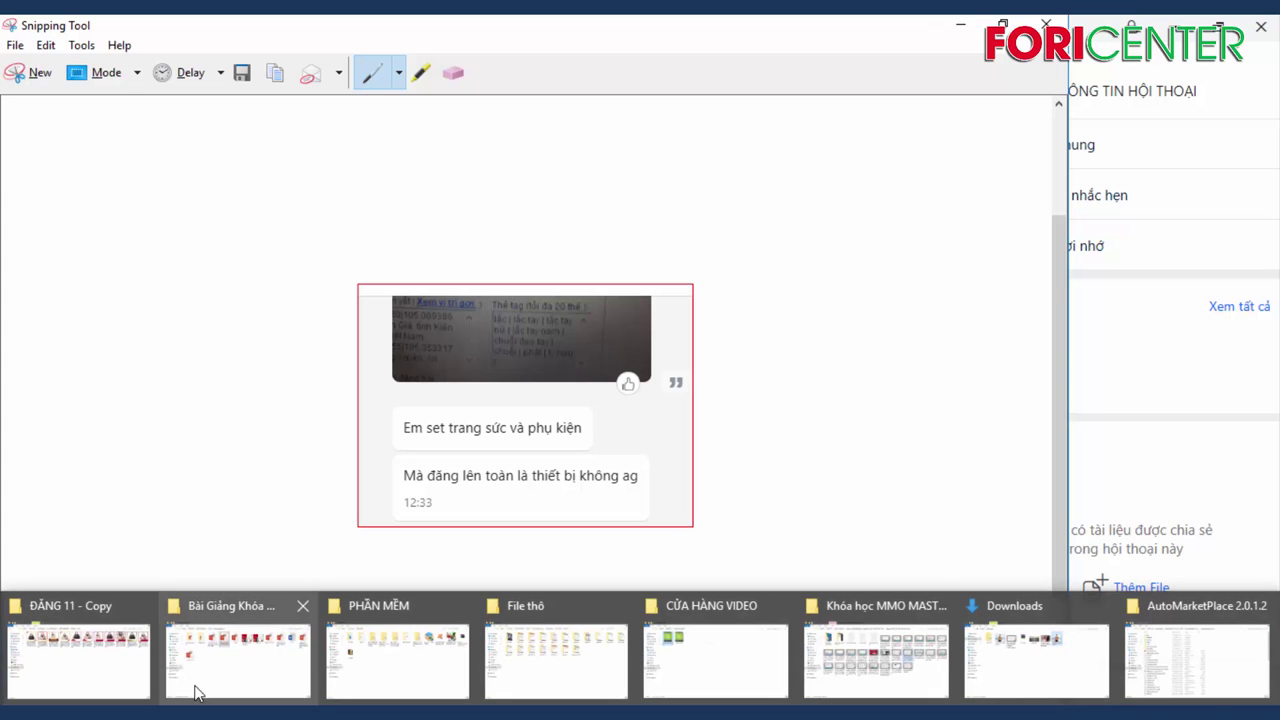
{"action": "left_click", "coordinate": [1141, 603]}
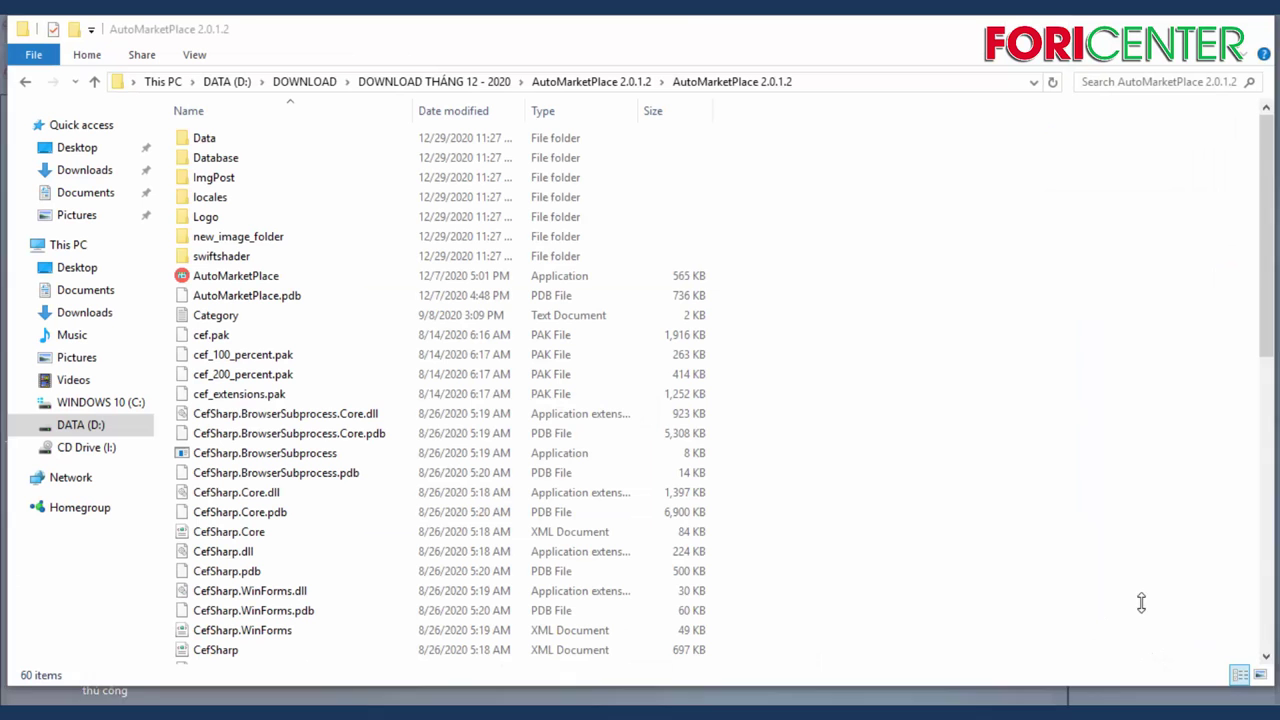
{"action": "double_click", "coordinate": [274, 276]}
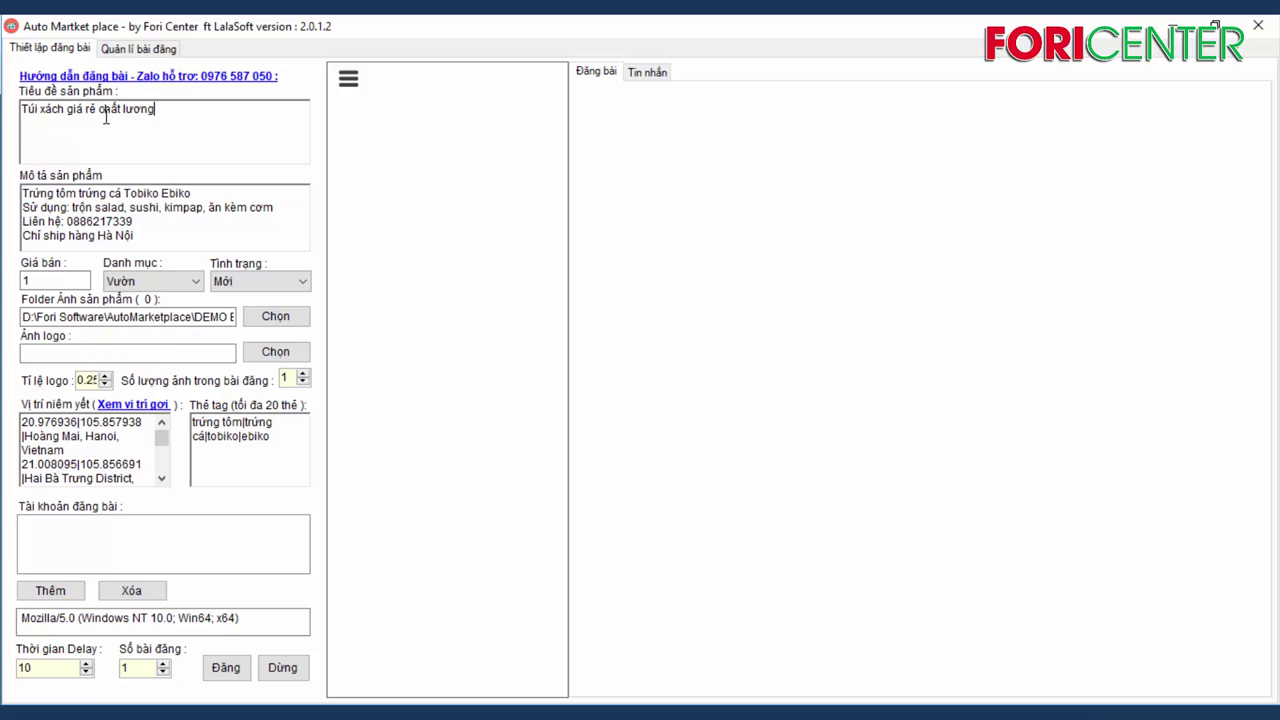
- Clear the product description and correct the product title to "Túi xách giá rẻ chất lượng"
{"action": "left_click", "coordinate": [147, 231]}
{"action": "key", "text": "ctrl+a"}
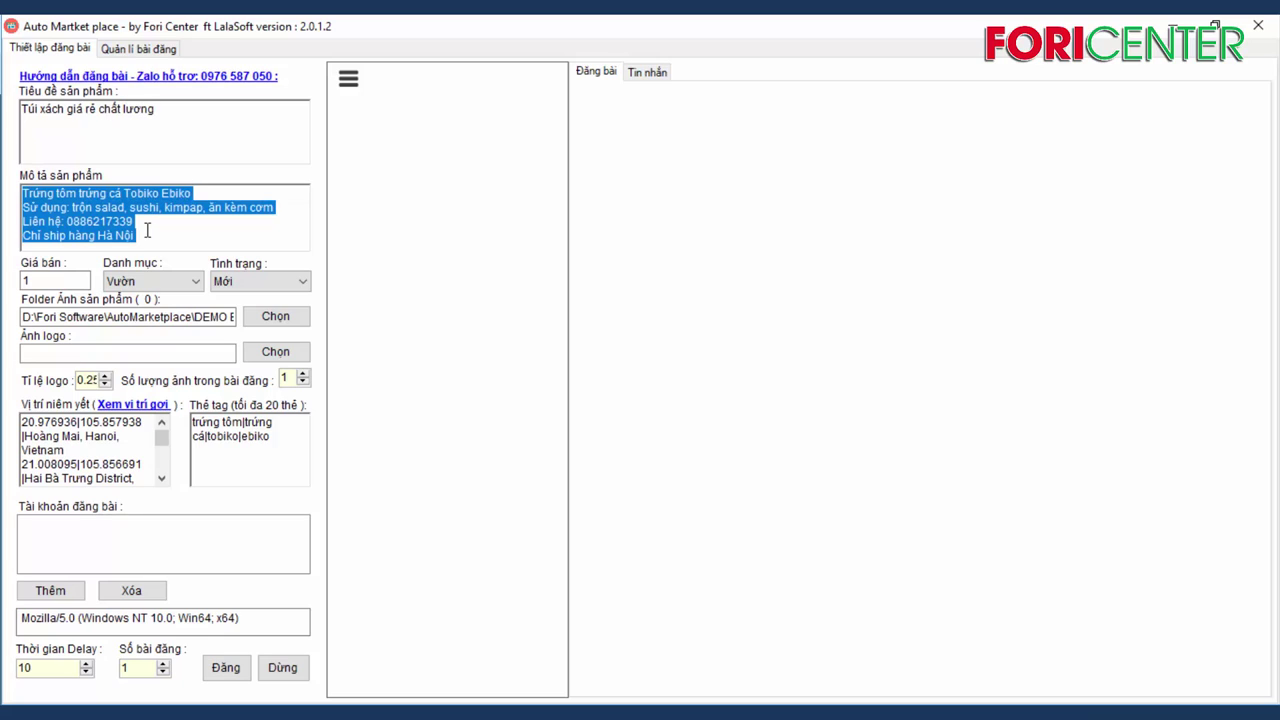
{"action": "key", "text": "Delete"}
{"action": "left_click", "coordinate": [193, 117]}
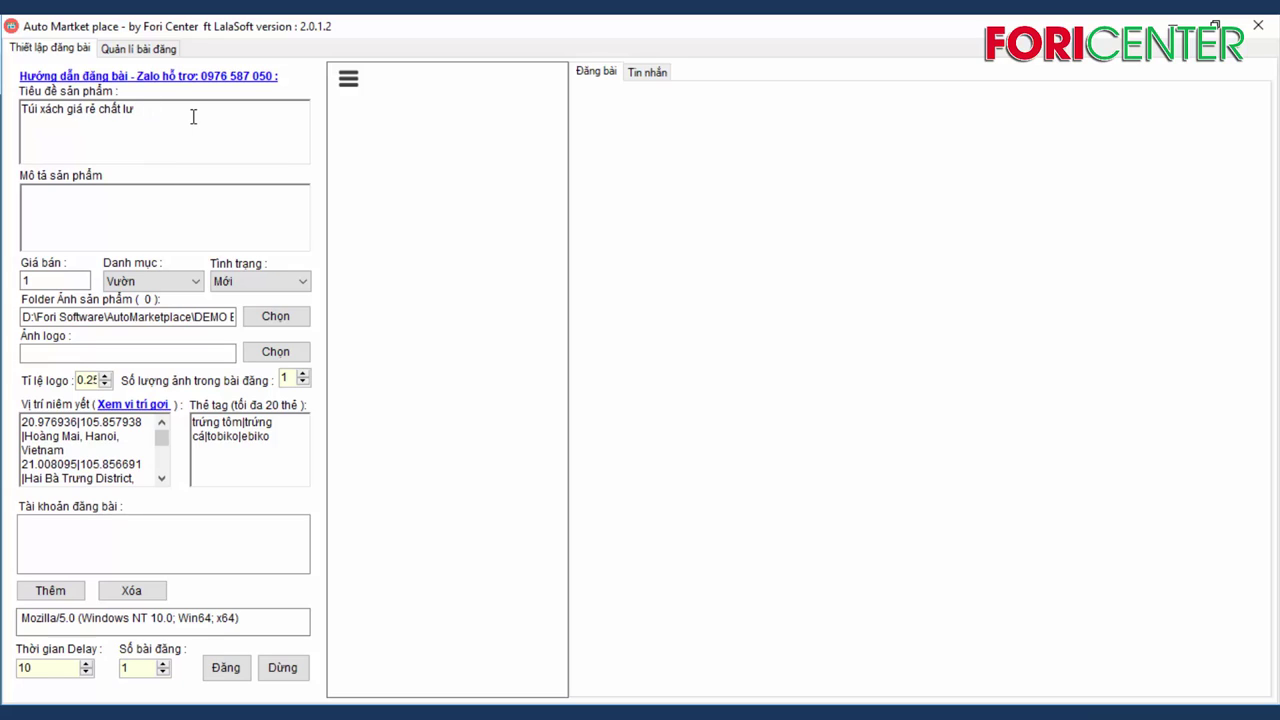
{"action": "type", "text": "ơngơn"}
- Copy the product title into the empty product description
{"action": "key", "text": "ctrl+a"}
{"action": "key", "text": "ctrl+c"}
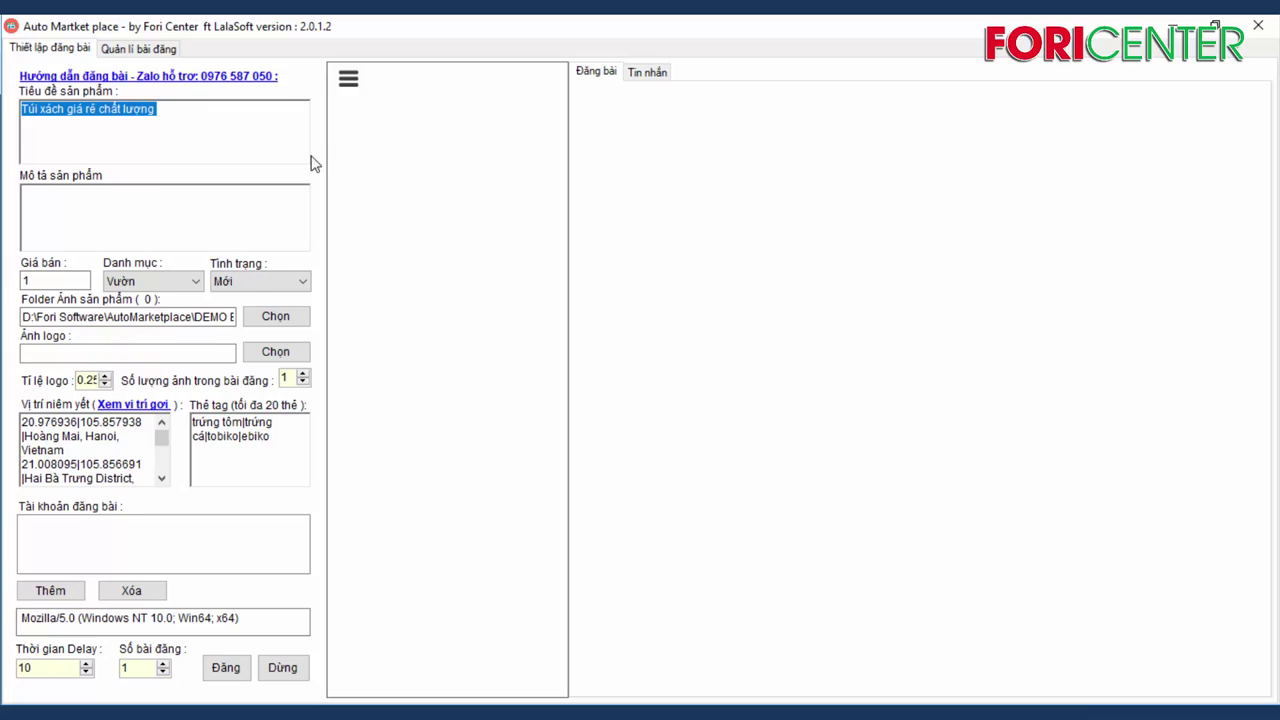
{"action": "left_click", "coordinate": [195, 223]}
{"action": "key", "text": "ctrl+v"}
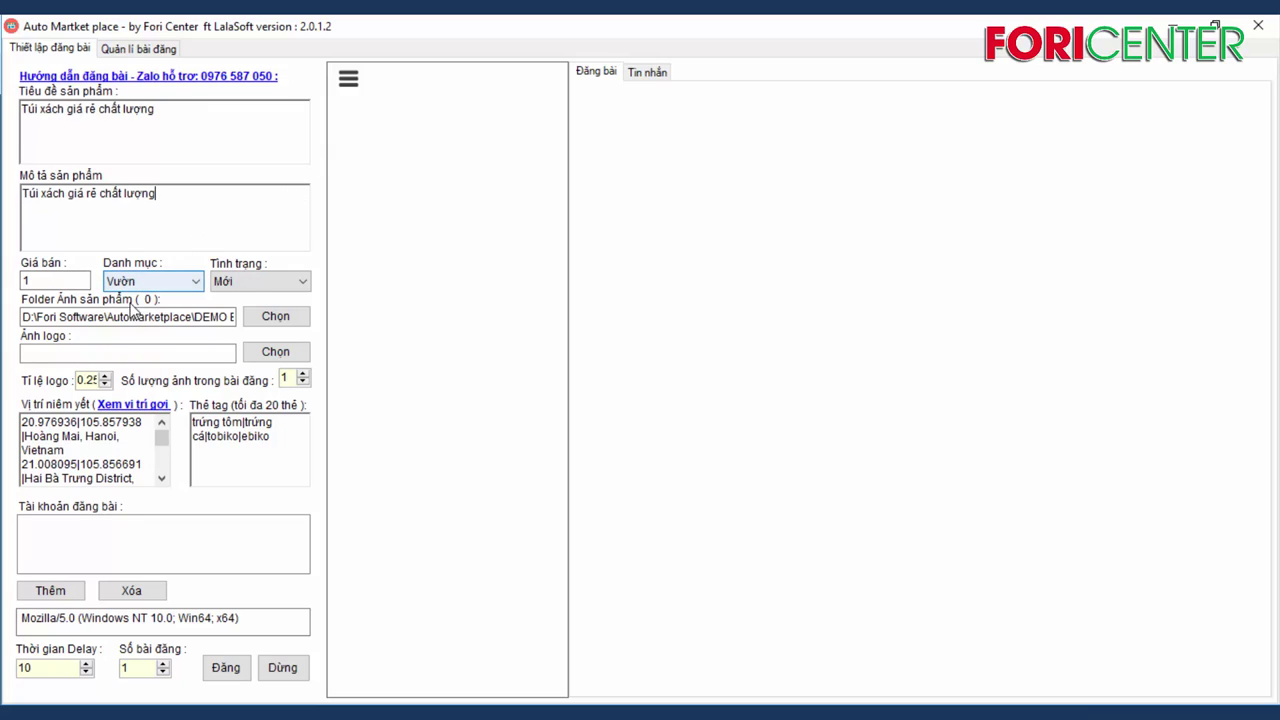
- Set the product category to Bán nhà
{"action": "left_click", "coordinate": [82, 280]}
{"action": "left_click", "coordinate": [170, 283]}
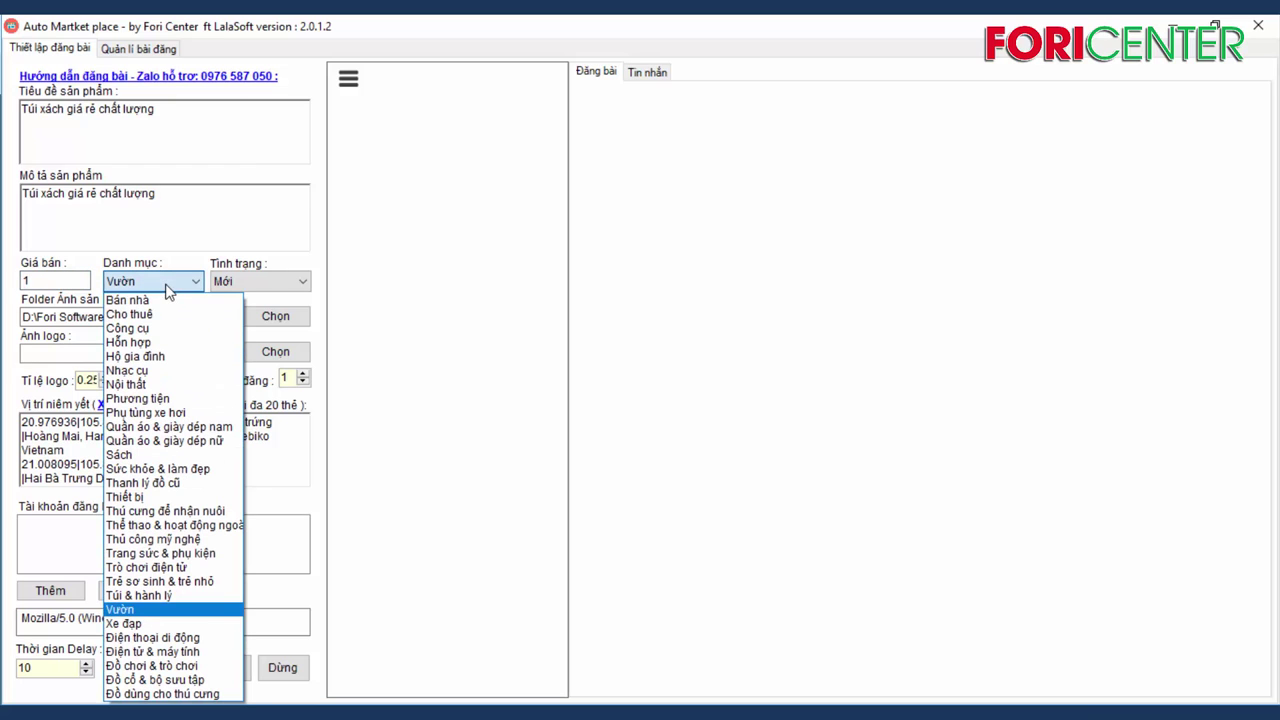
{"action": "left_click", "coordinate": [163, 300]}
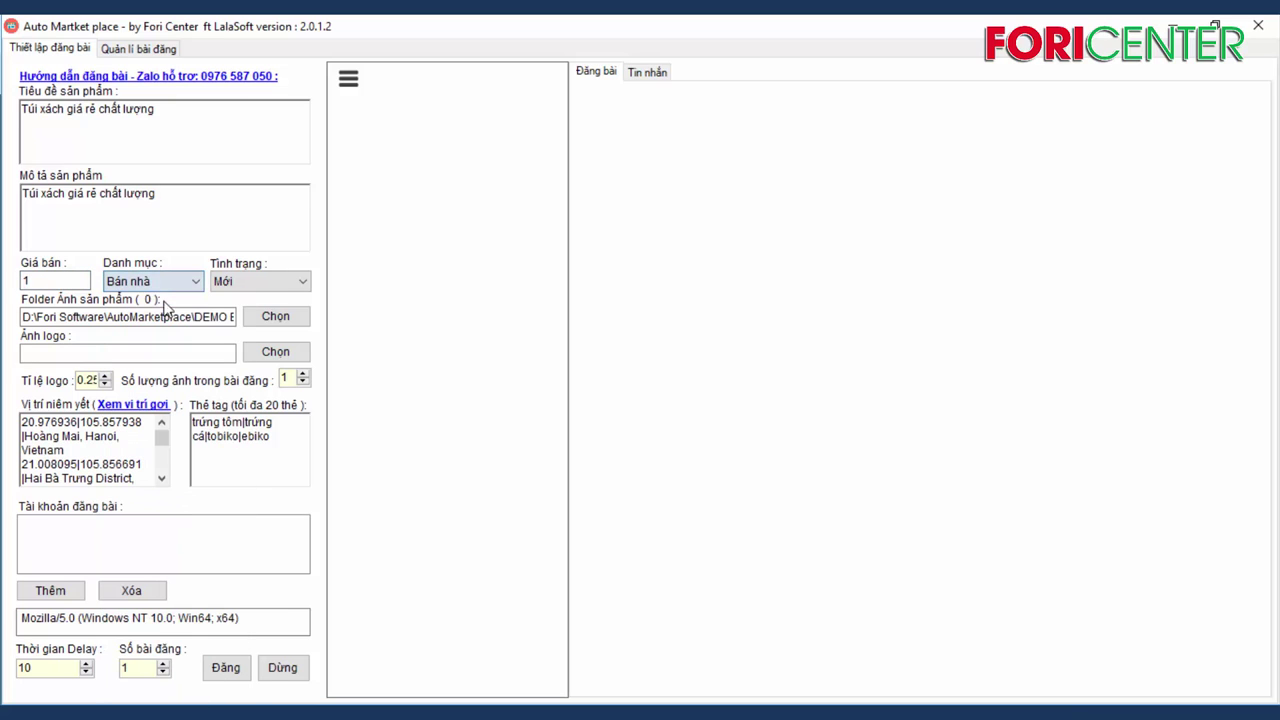
- Start choosing the product image folder and check the location of the ĐĂNG 11 - Copy folder with the handbag pictures
{"action": "left_click", "coordinate": [279, 320]}
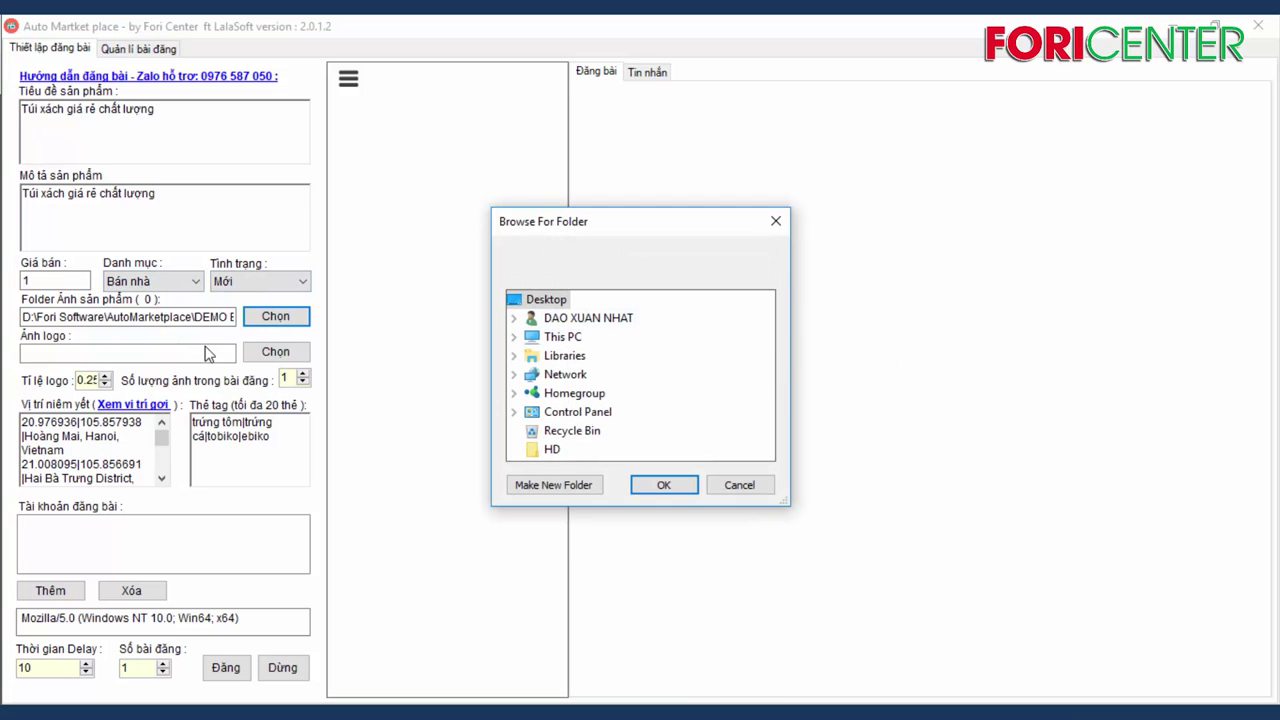
{"action": "double_click", "coordinate": [563, 340]}
{"action": "mouse_move", "coordinate": [89, 712]}
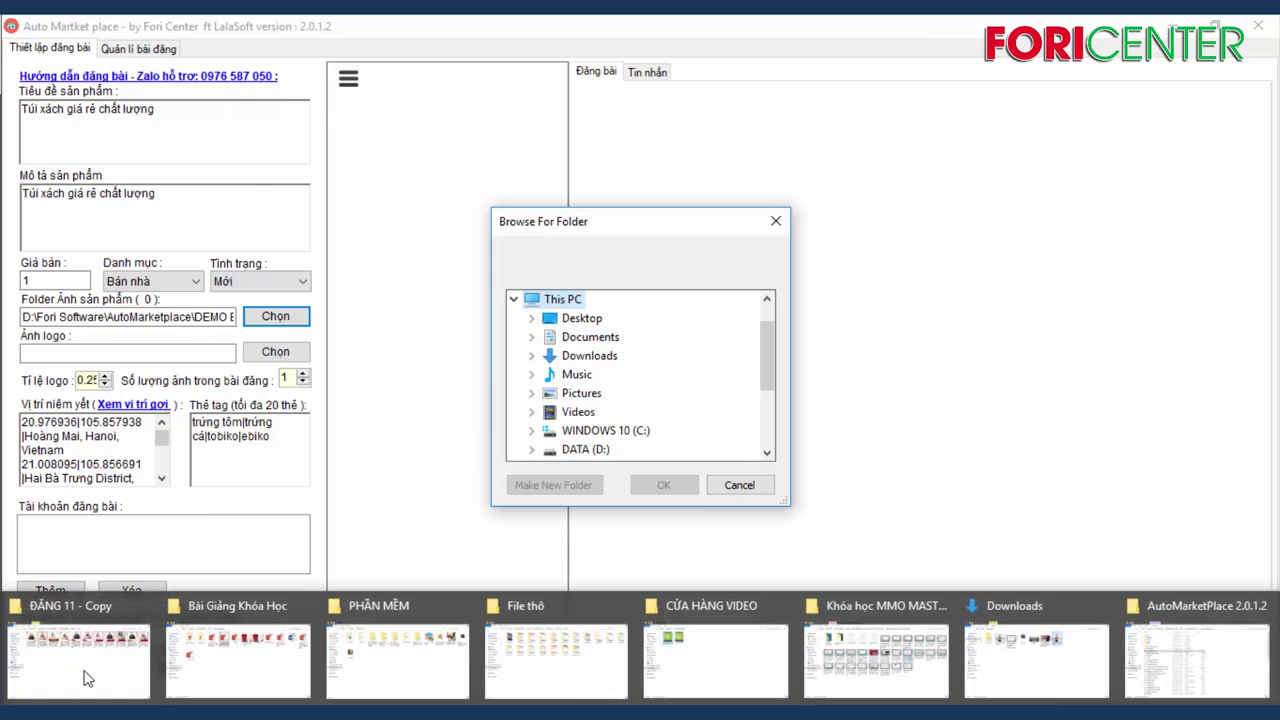
{"action": "left_click", "coordinate": [86, 677]}
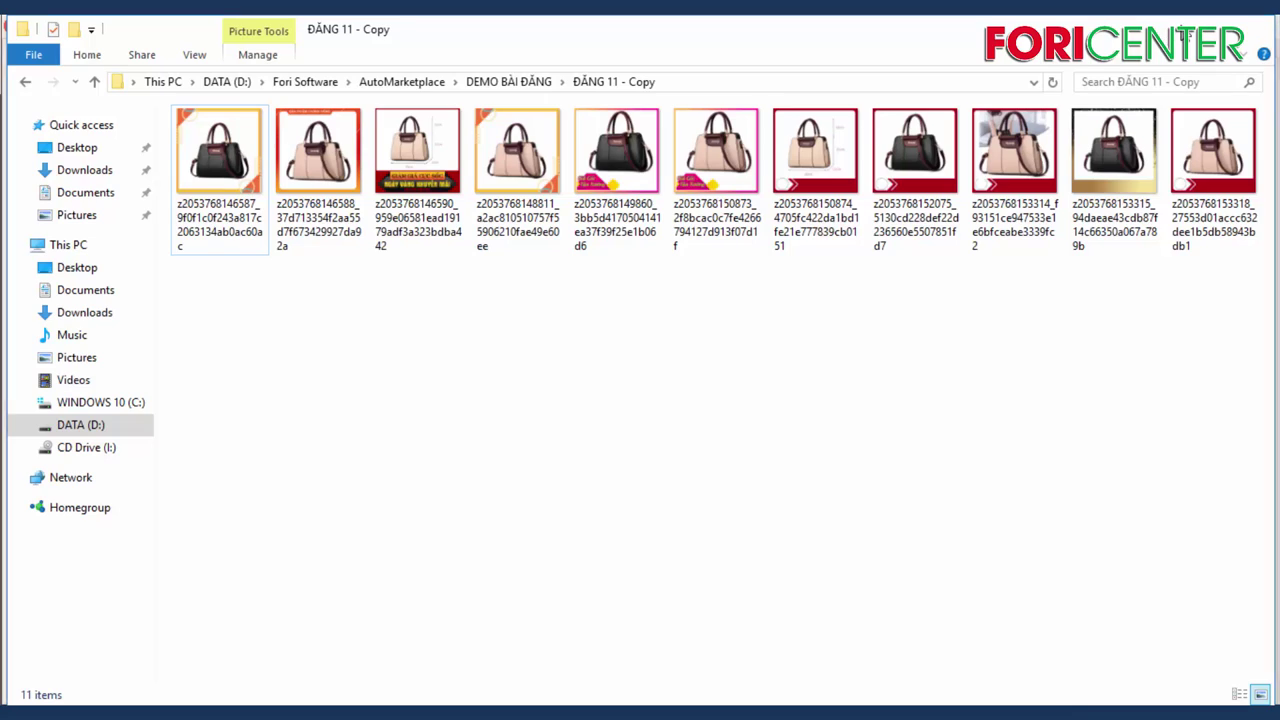
{"action": "left_click", "coordinate": [1165, 29]}
- Choose ĐĂNG 11 - Copy under D:, Fori Software, AutoMarketplace, DEMO BÀI ĐĂNG as the product image folder
{"action": "scroll", "coordinate": [632, 358], "scroll_direction": "down", "scroll_amount": 1}
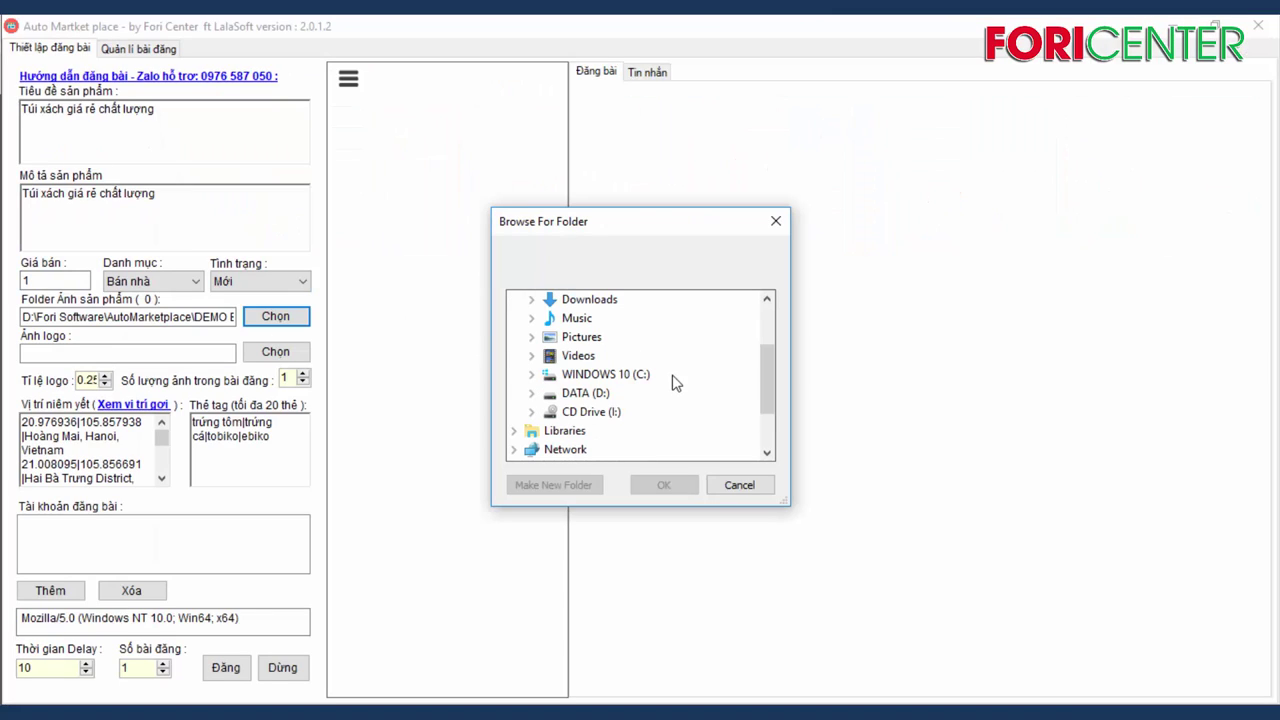
{"action": "left_click", "coordinate": [585, 393]}
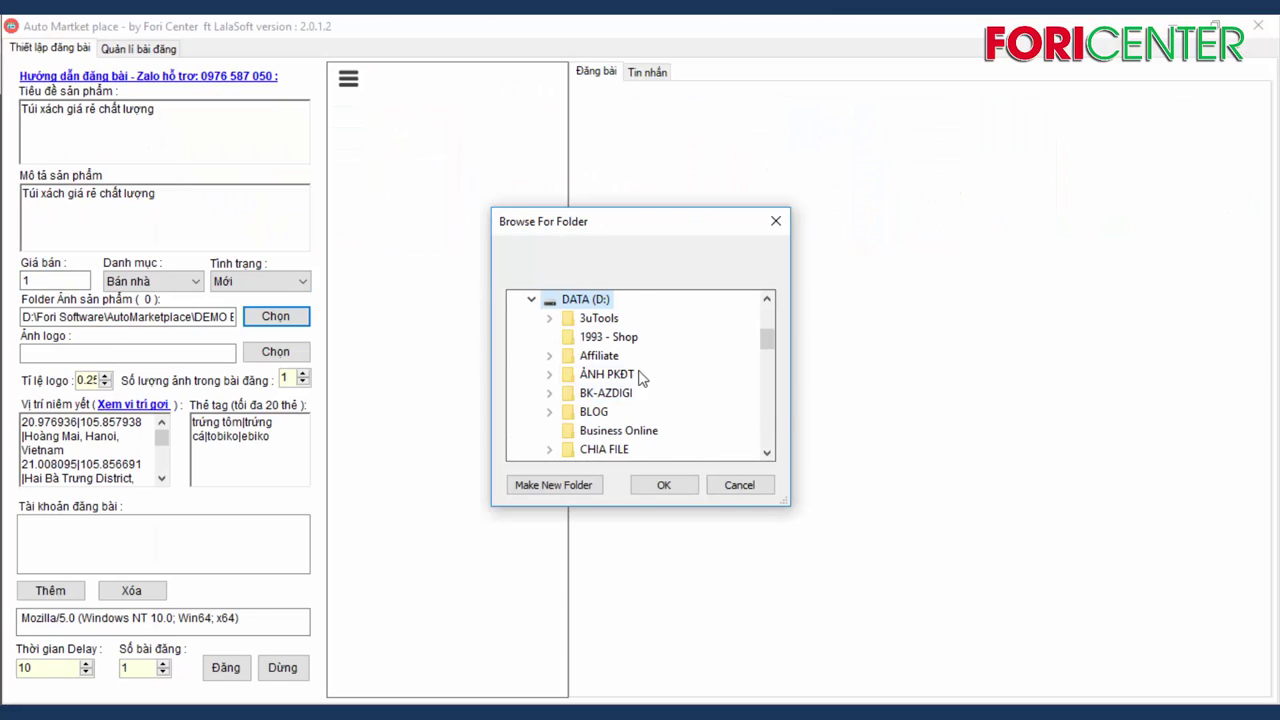
{"action": "scroll", "coordinate": [641, 400], "scroll_direction": "down", "scroll_amount": 3}
{"action": "scroll", "coordinate": [671, 392], "scroll_direction": "down", "scroll_amount": 1}
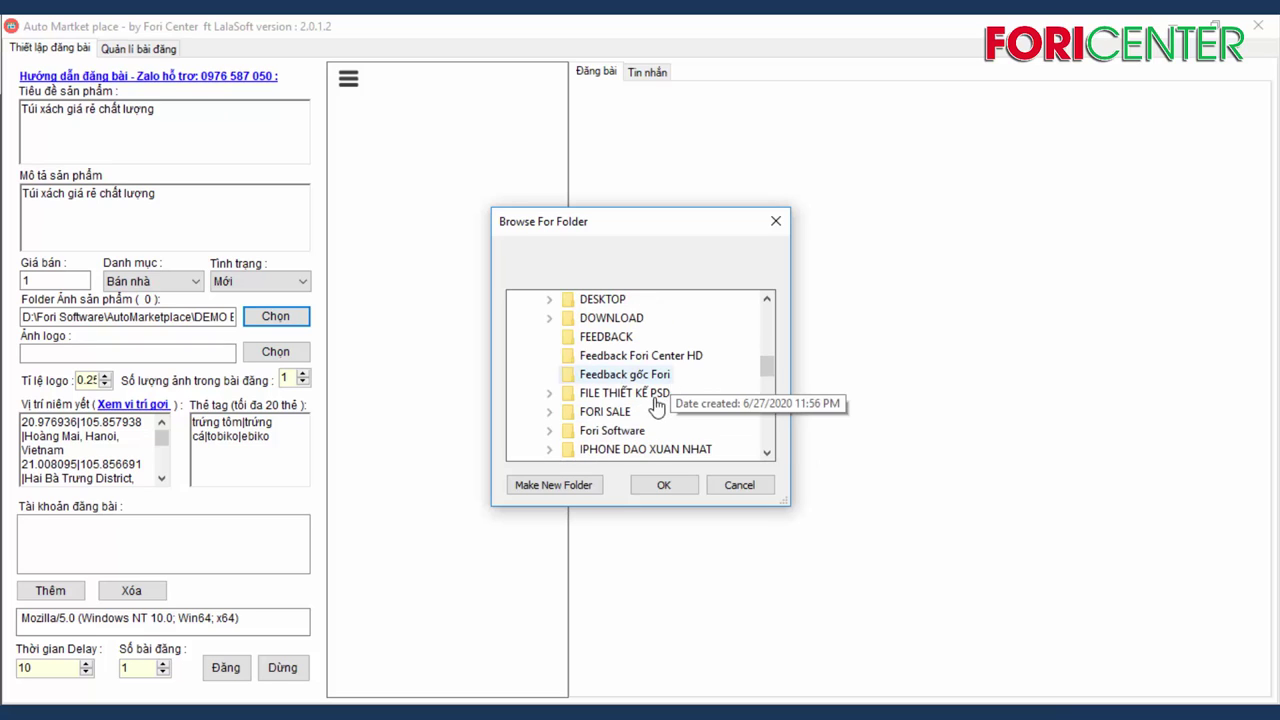
{"action": "left_click", "coordinate": [634, 428]}
{"action": "scroll", "coordinate": [687, 372], "scroll_direction": "down", "scroll_amount": 2}
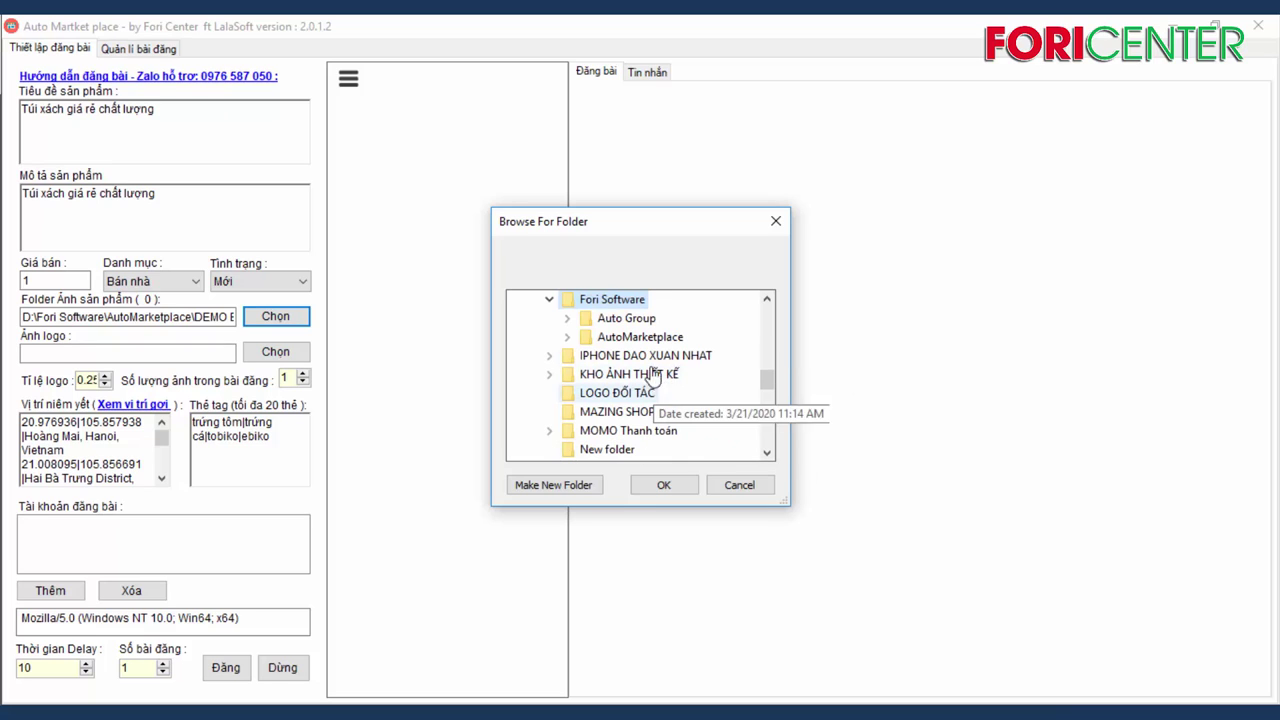
{"action": "left_click", "coordinate": [652, 340]}
{"action": "scroll", "coordinate": [694, 370], "scroll_direction": "down", "scroll_amount": 1}
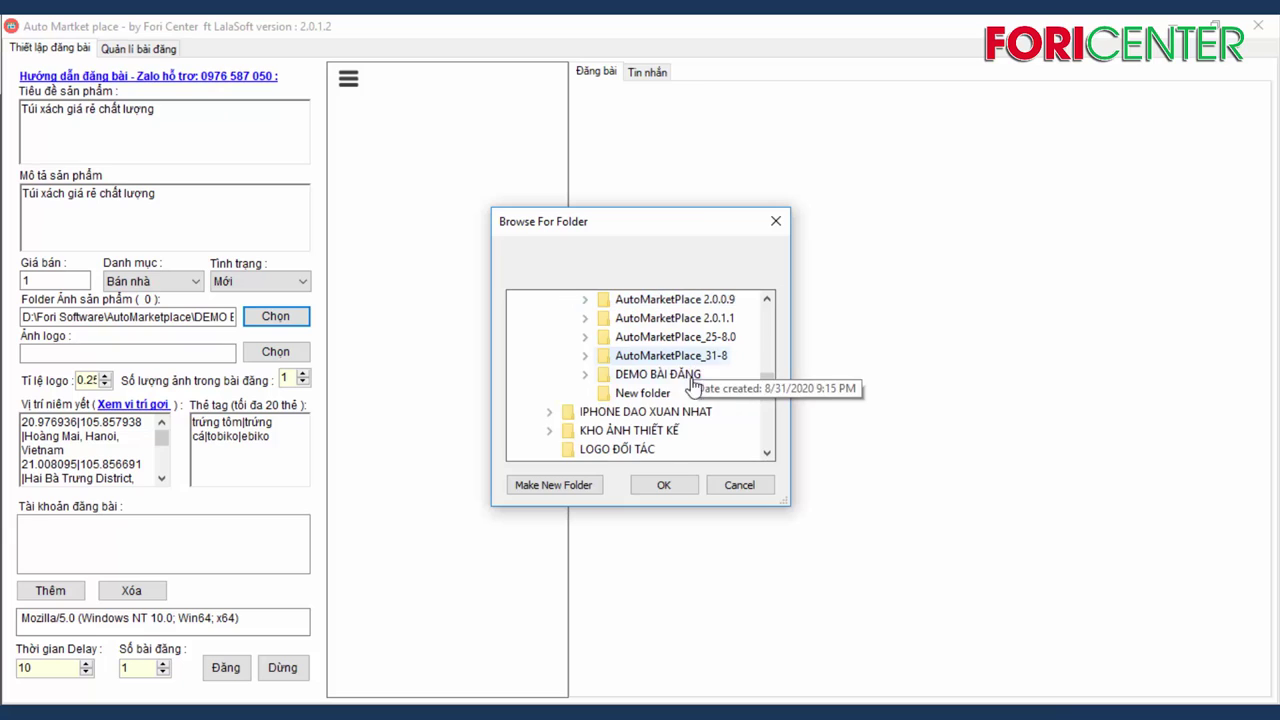
{"action": "left_click", "coordinate": [688, 370]}
{"action": "scroll", "coordinate": [677, 382], "scroll_direction": "down", "scroll_amount": 1}
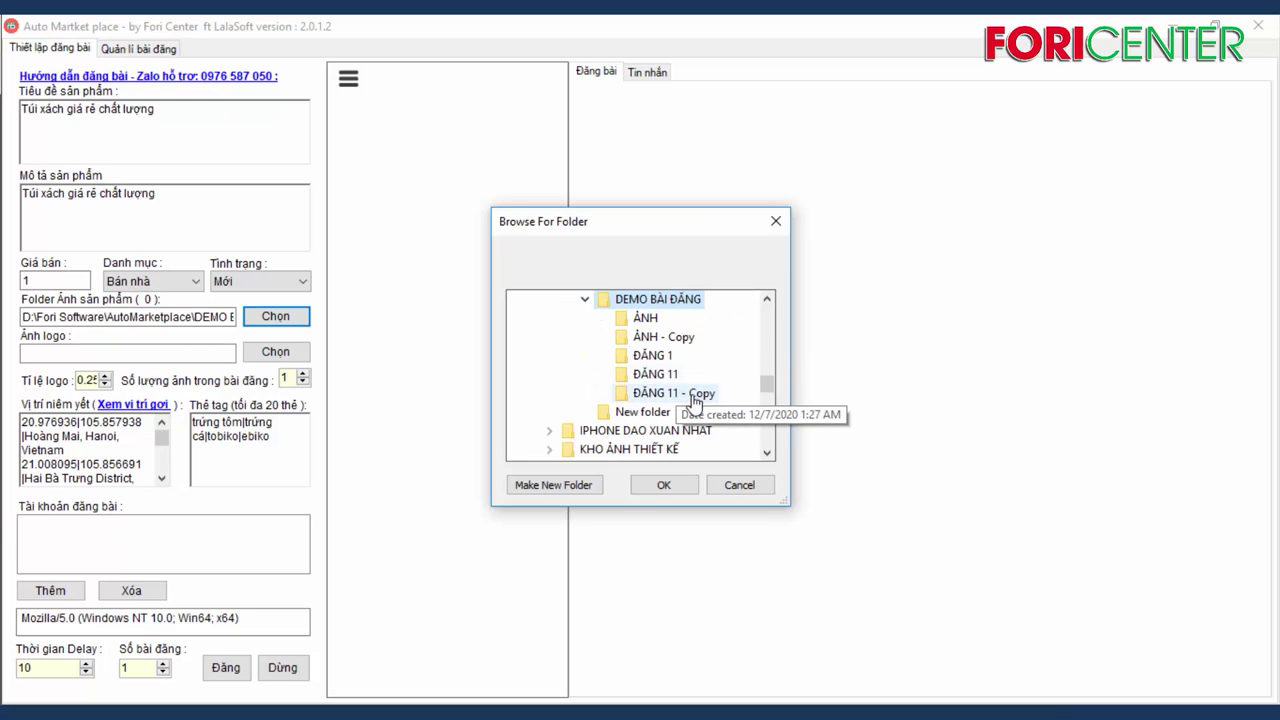
{"action": "left_click", "coordinate": [678, 396]}
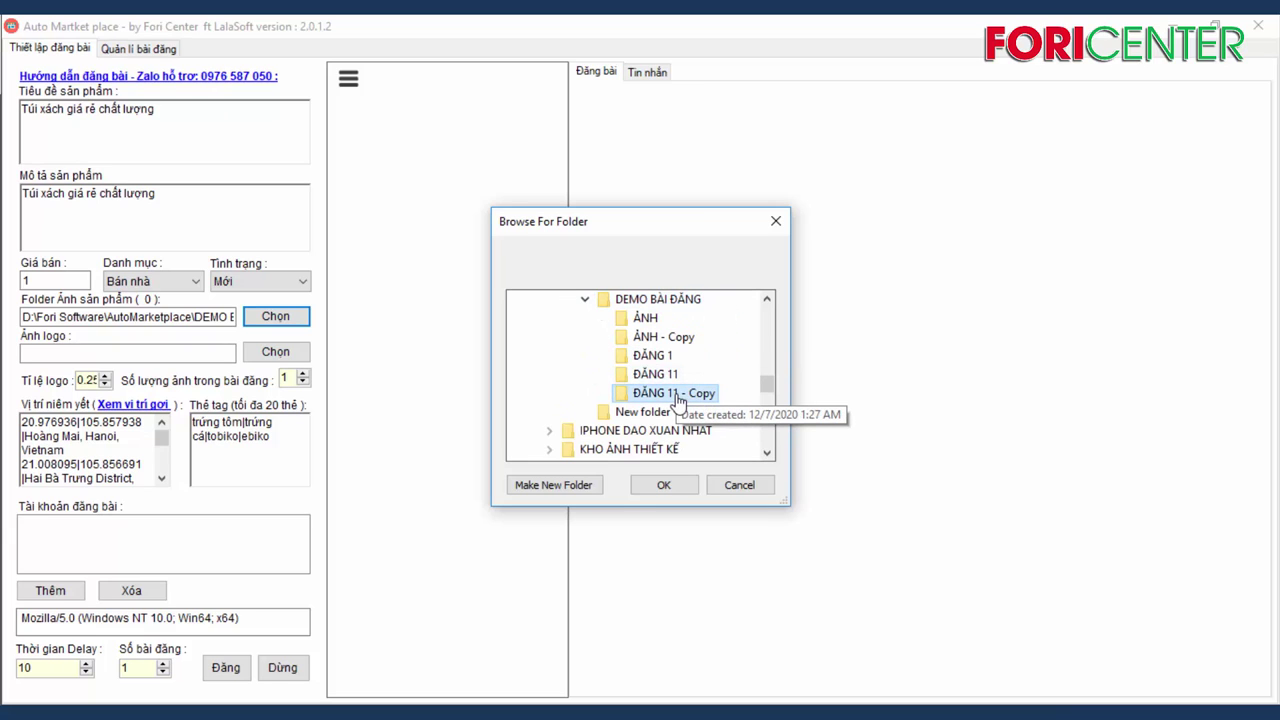
{"action": "left_click", "coordinate": [663, 485]}
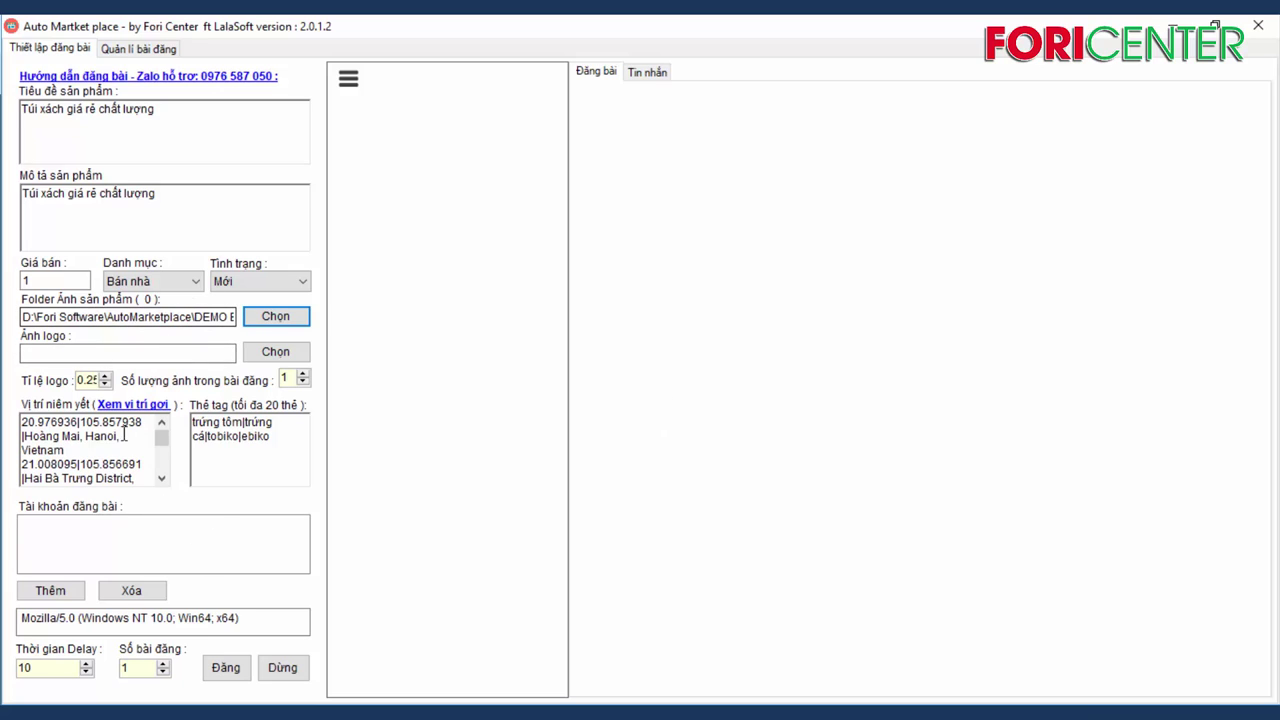
- Open the vi-tri text file from the AutoMarketplace folder on drive D:
{"action": "left_click", "coordinate": [32, 452]}
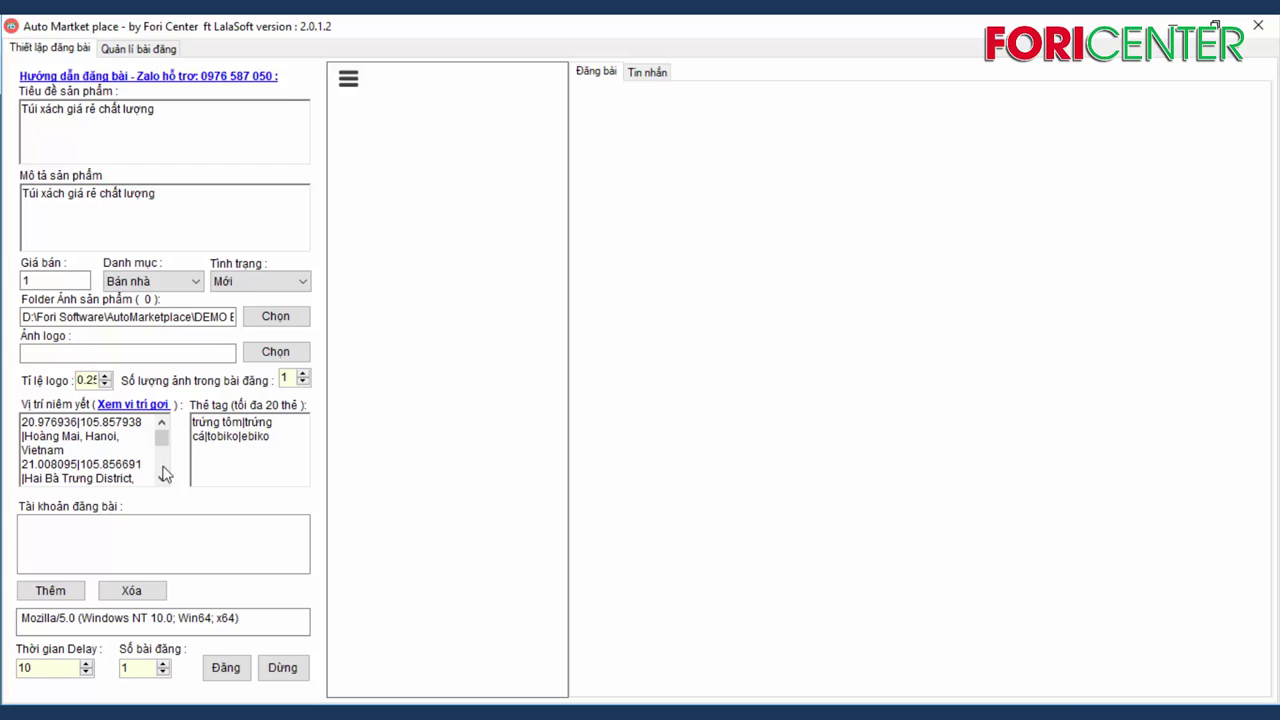
{"action": "mouse_move", "coordinate": [250, 713]}
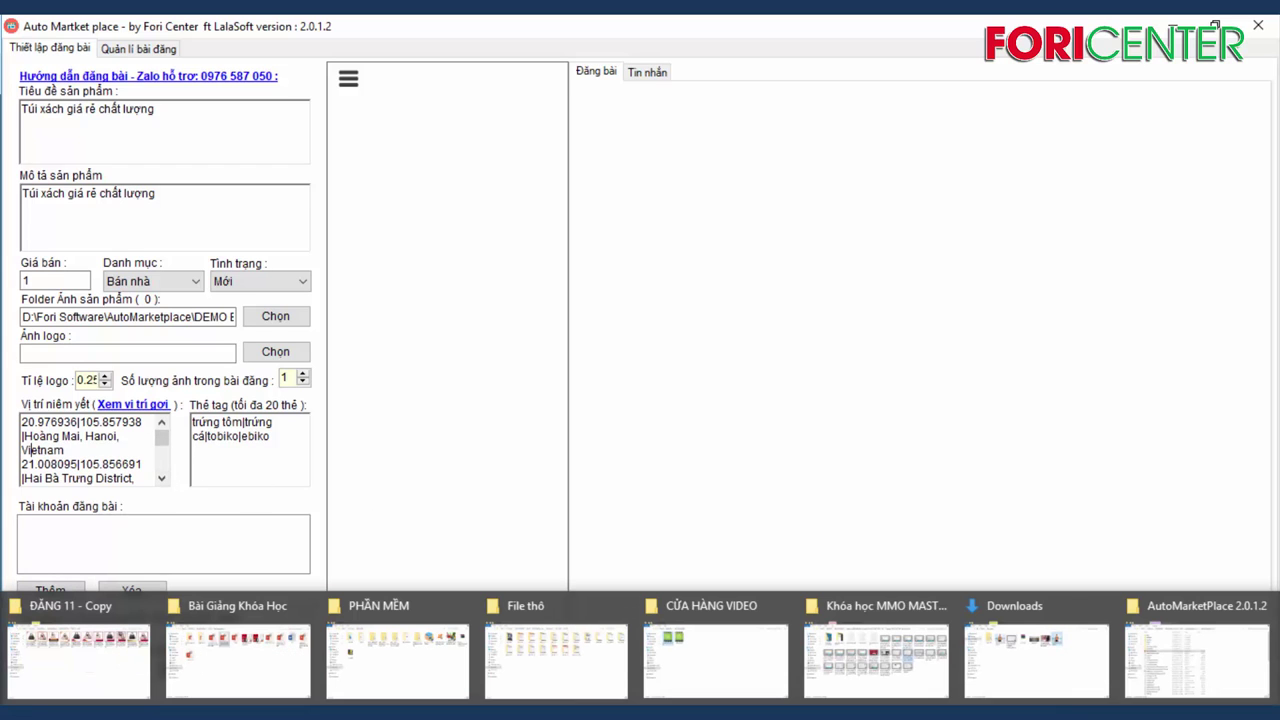
{"action": "mouse_move", "coordinate": [329, 713]}
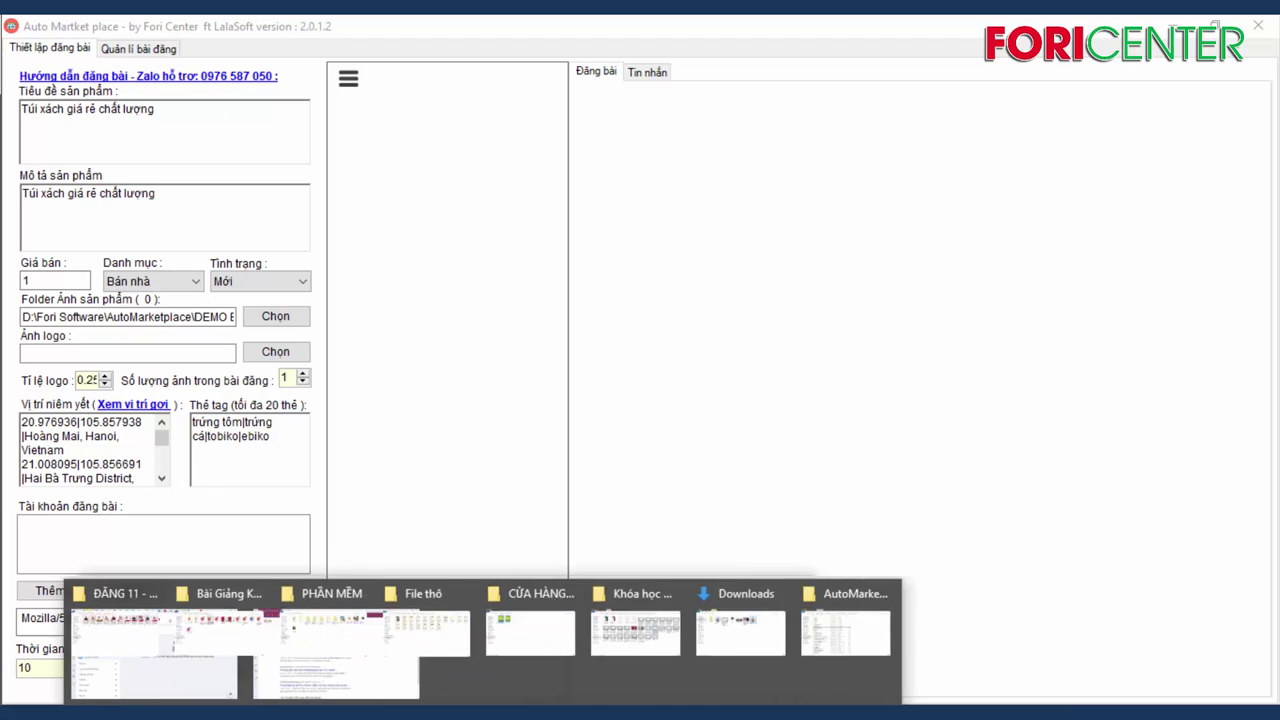
{"action": "left_click", "coordinate": [85, 673]}
{"action": "left_click", "coordinate": [401, 81]}
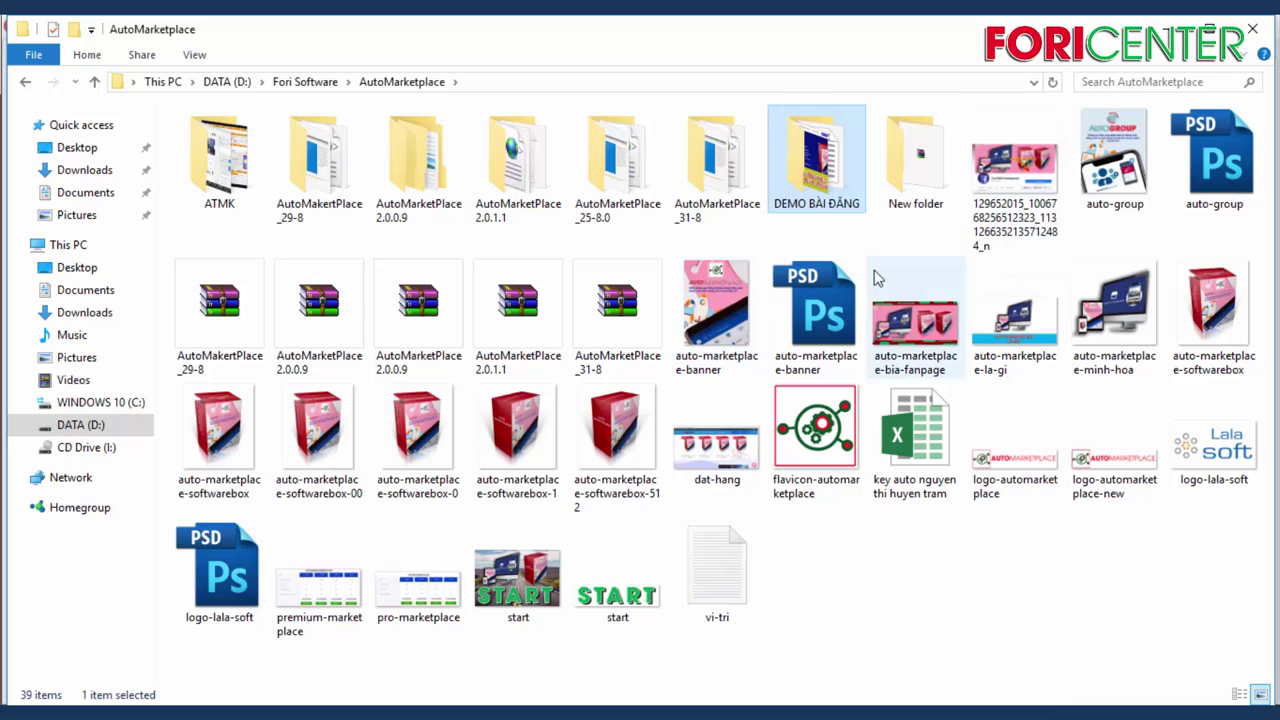
{"action": "double_click", "coordinate": [733, 572]}
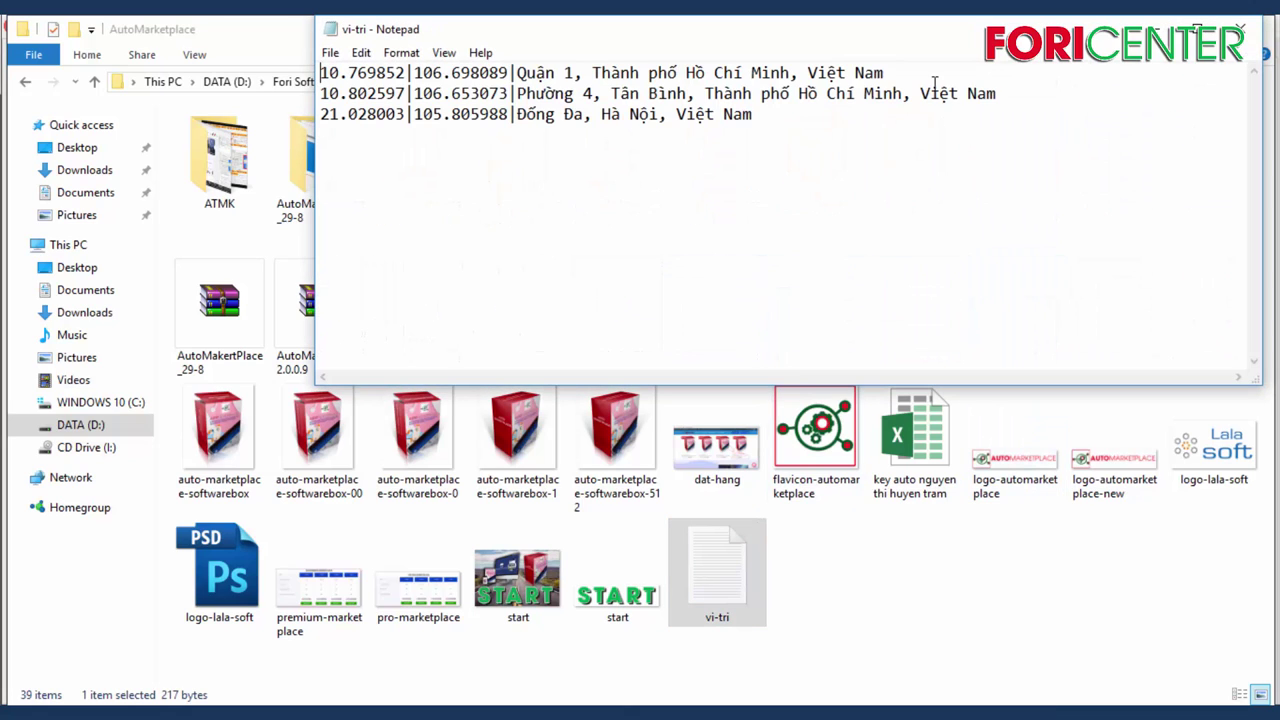
- Copy the whole Quận 1, Thành phố Hồ Chí Minh location line from the text file and put the file away
{"action": "left_click_drag", "start_coordinate": [916, 73], "coordinate": [770, 73]}
{"action": "left_click_drag", "start_coordinate": [605, 73], "coordinate": [320, 73]}
{"action": "right_click", "coordinate": [360, 75]}
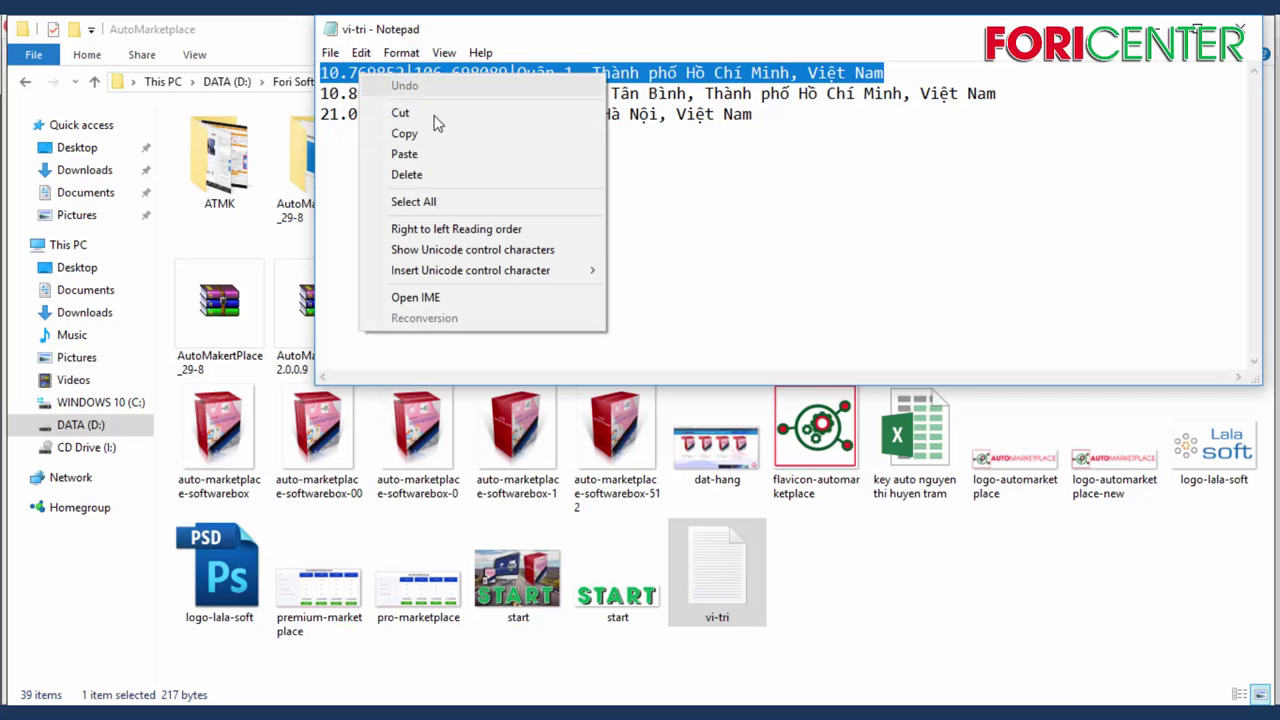
{"action": "left_click", "coordinate": [432, 132]}
{"action": "left_click", "coordinate": [1160, 28]}
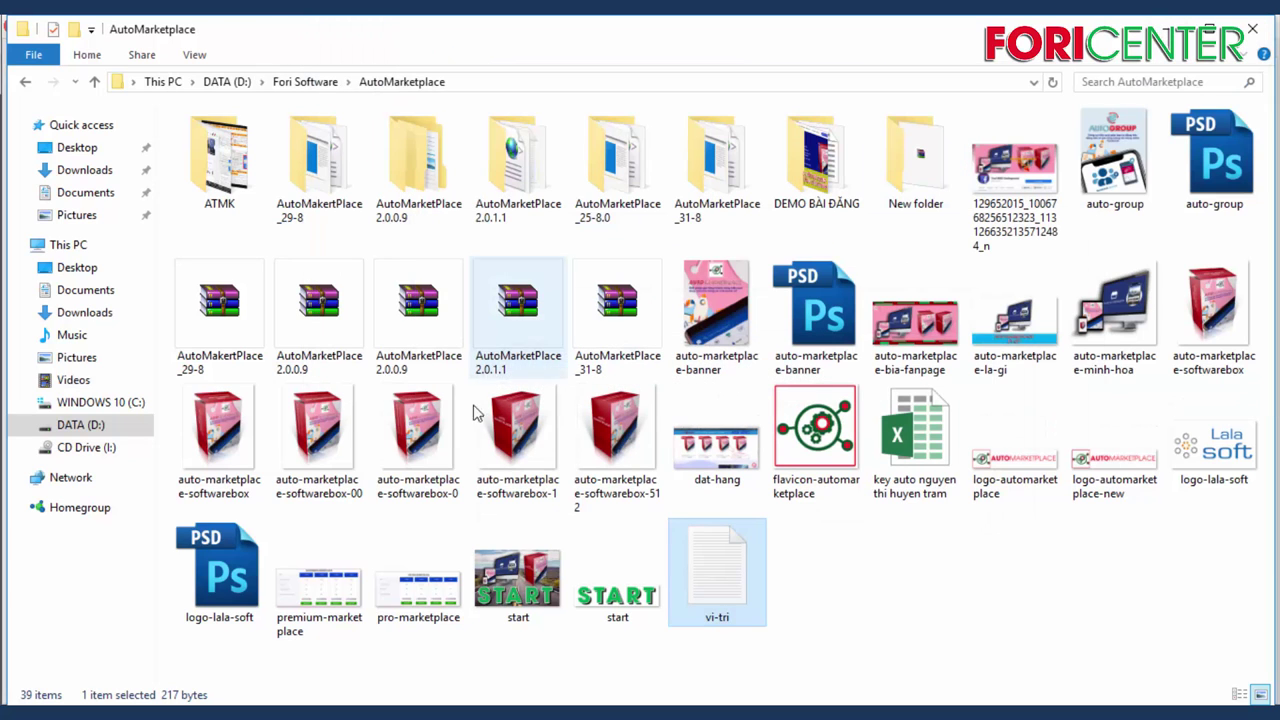
- Return to the posting tool and replace the listing locations with the copied Quận 1, Thành phố Hồ Chí Minh line
{"action": "left_click", "coordinate": [832, 692]}
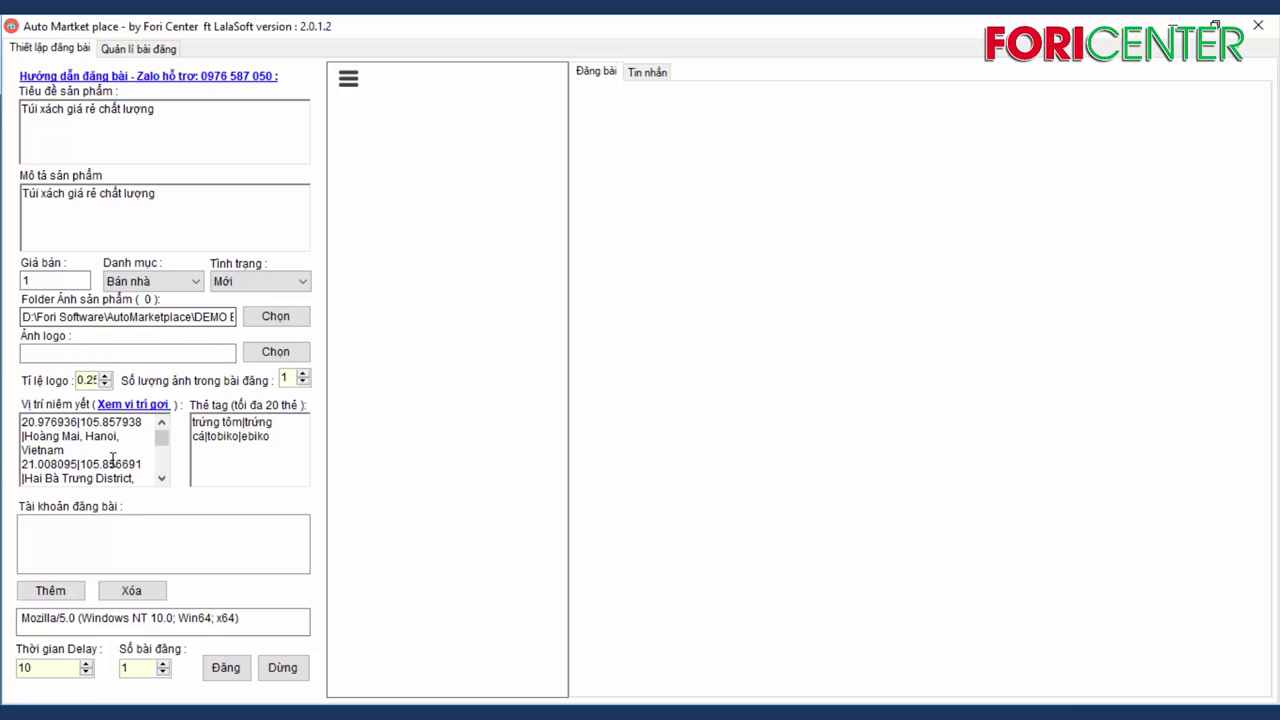
{"action": "key", "text": "ctrl+a"}
{"action": "key", "text": "ctrl+v"}
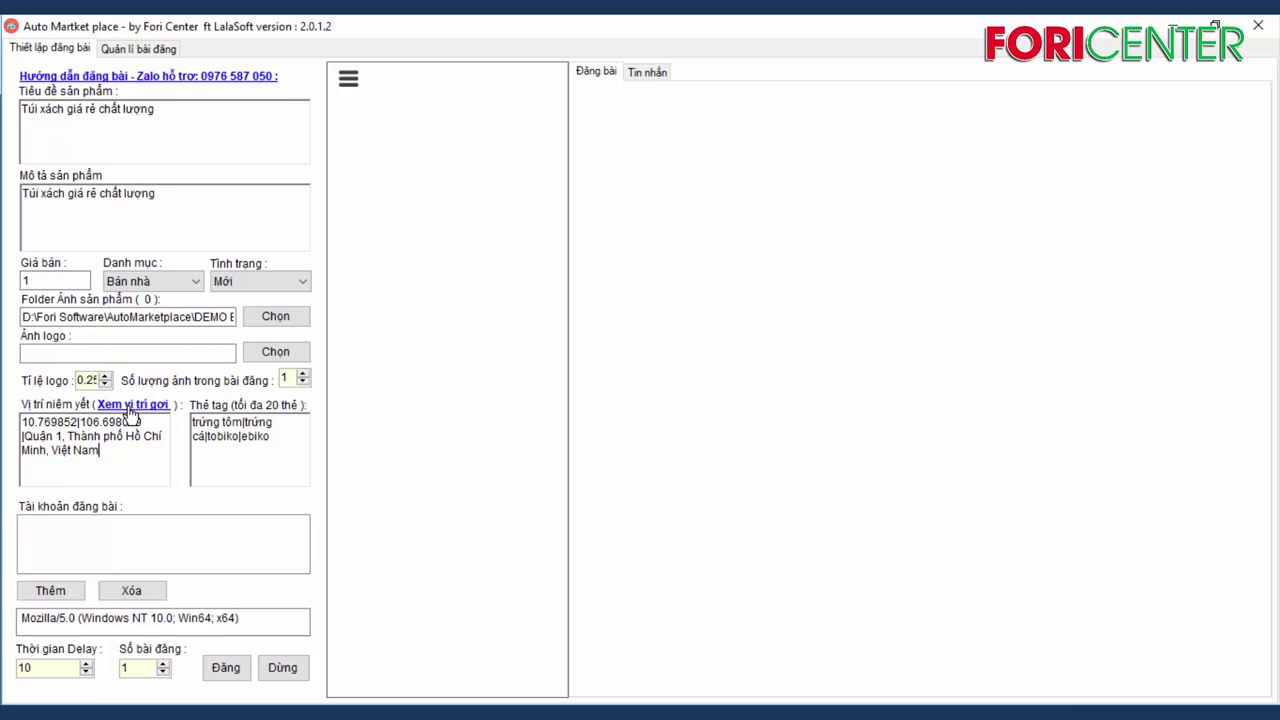
- Replace the product tags with "Túi xách đẹp | Túi xách giá rẻ"
{"action": "left_click", "coordinate": [269, 440]}
{"action": "key", "text": "ctrl+a"}
{"action": "type", "text": "T"}
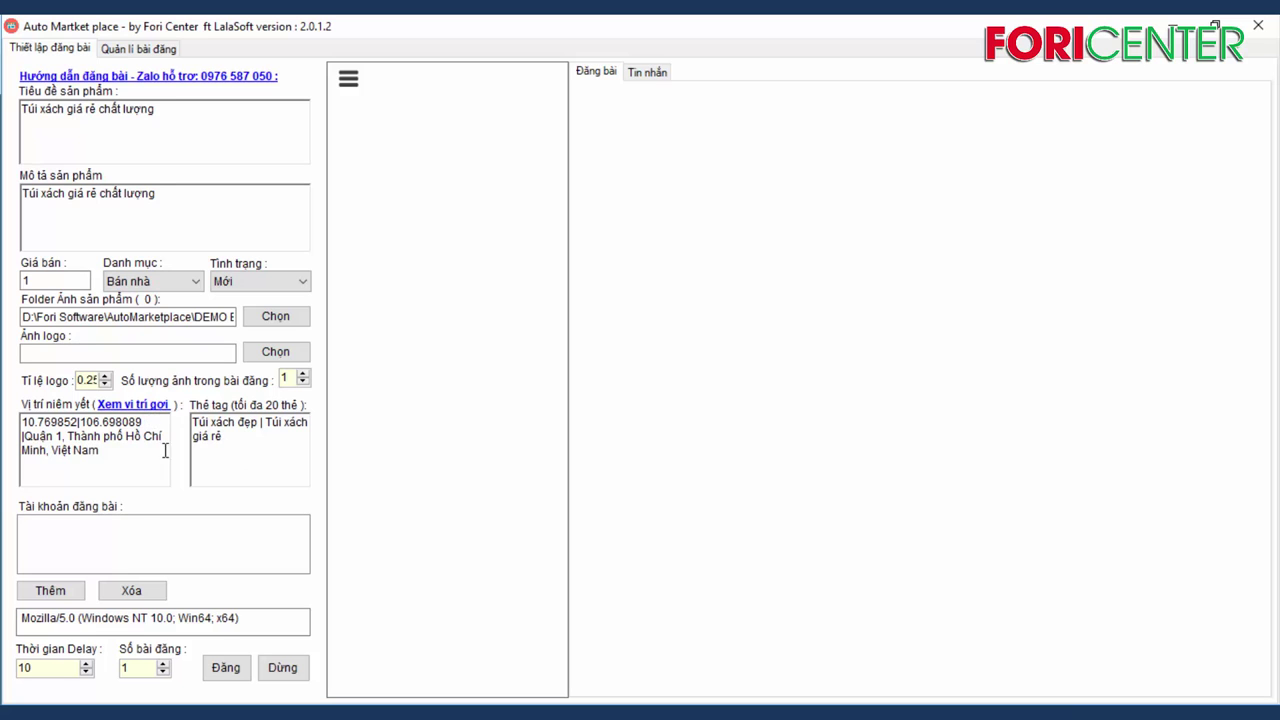
- Add a posting account and select it in the account list
{"action": "left_click", "coordinate": [50, 590]}
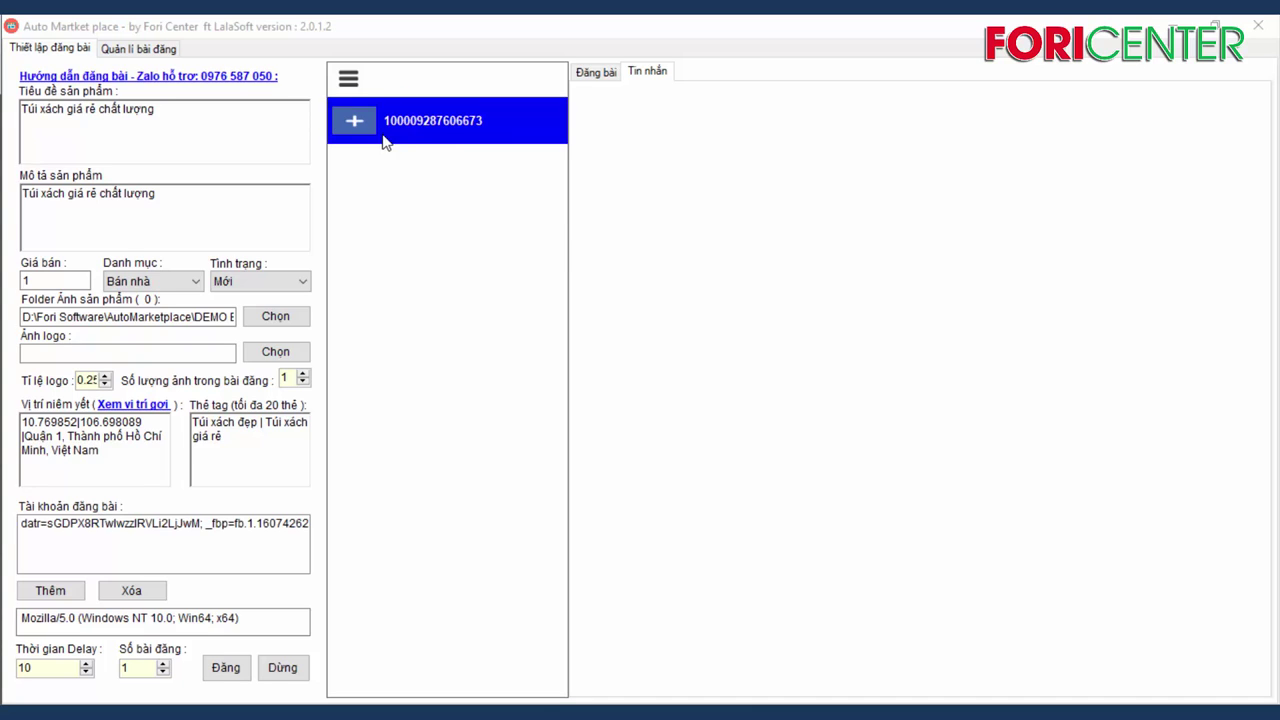
{"action": "left_click", "coordinate": [435, 122]}
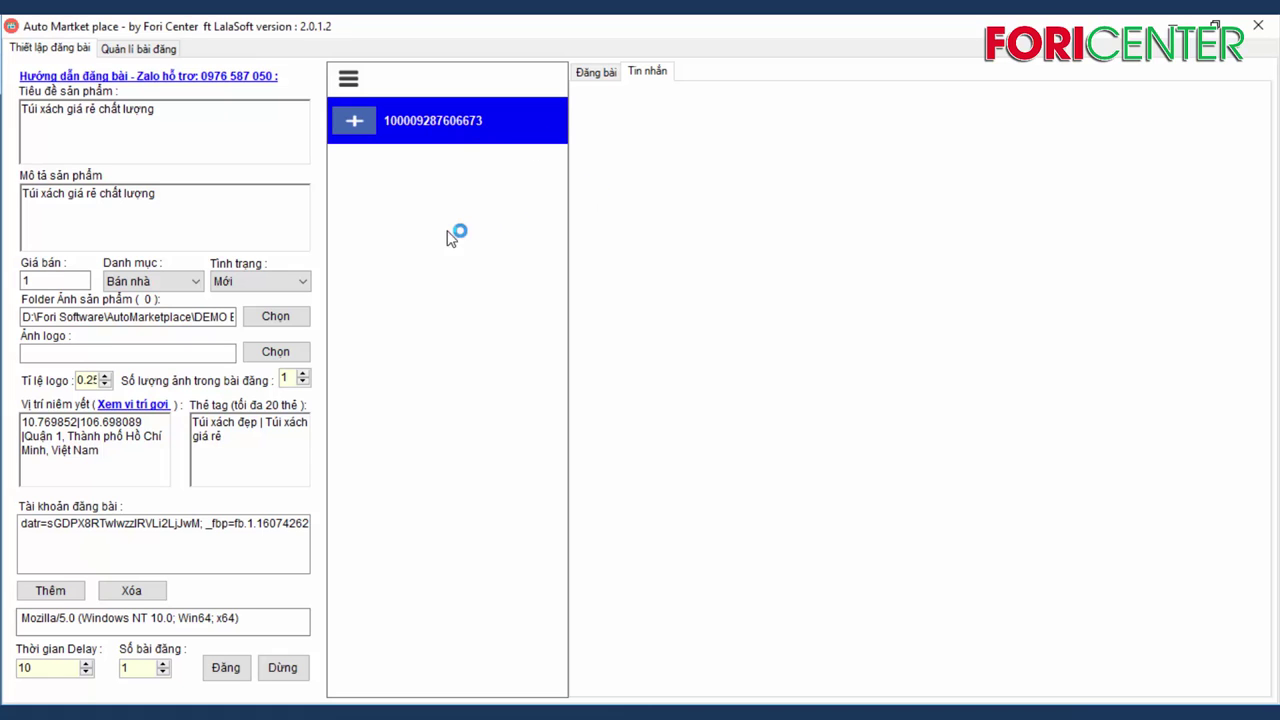
- Close the posting tool and relaunch AutoMarketPlace from the AutoMarketPlace 2.0.1.2 folder
{"action": "left_click", "coordinate": [1262, 27]}
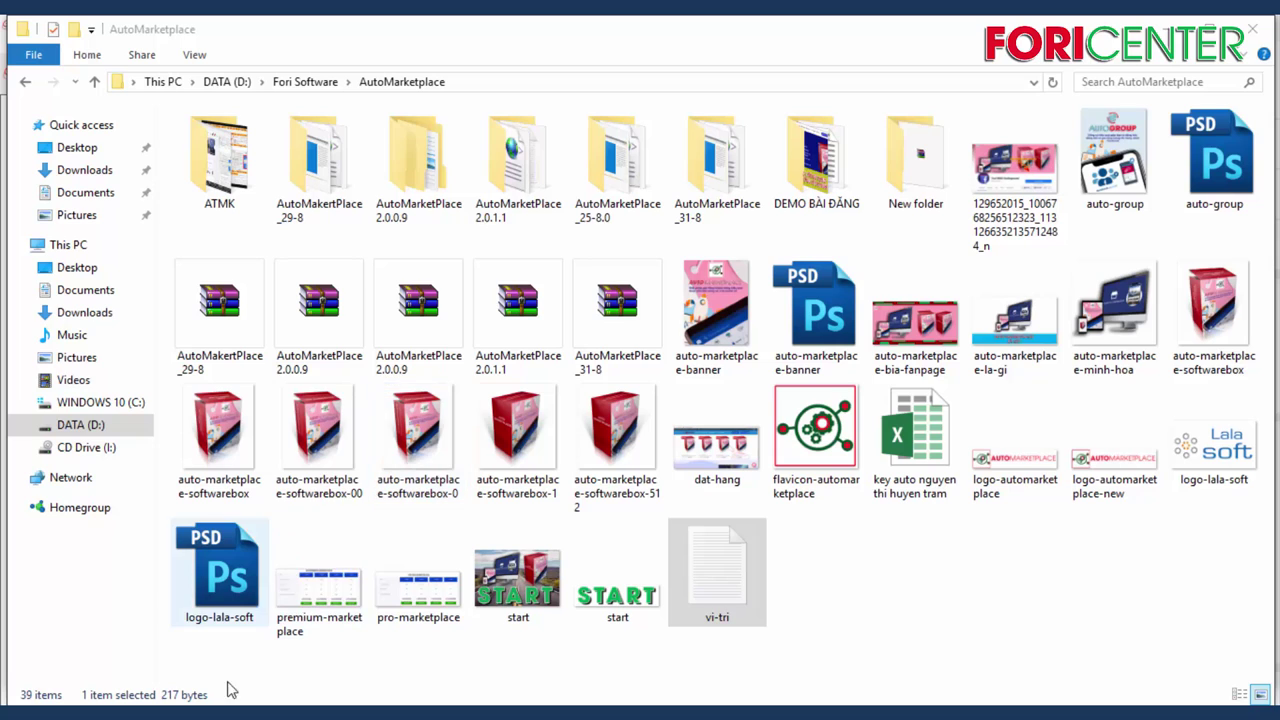
{"action": "mouse_move", "coordinate": [232, 690]}
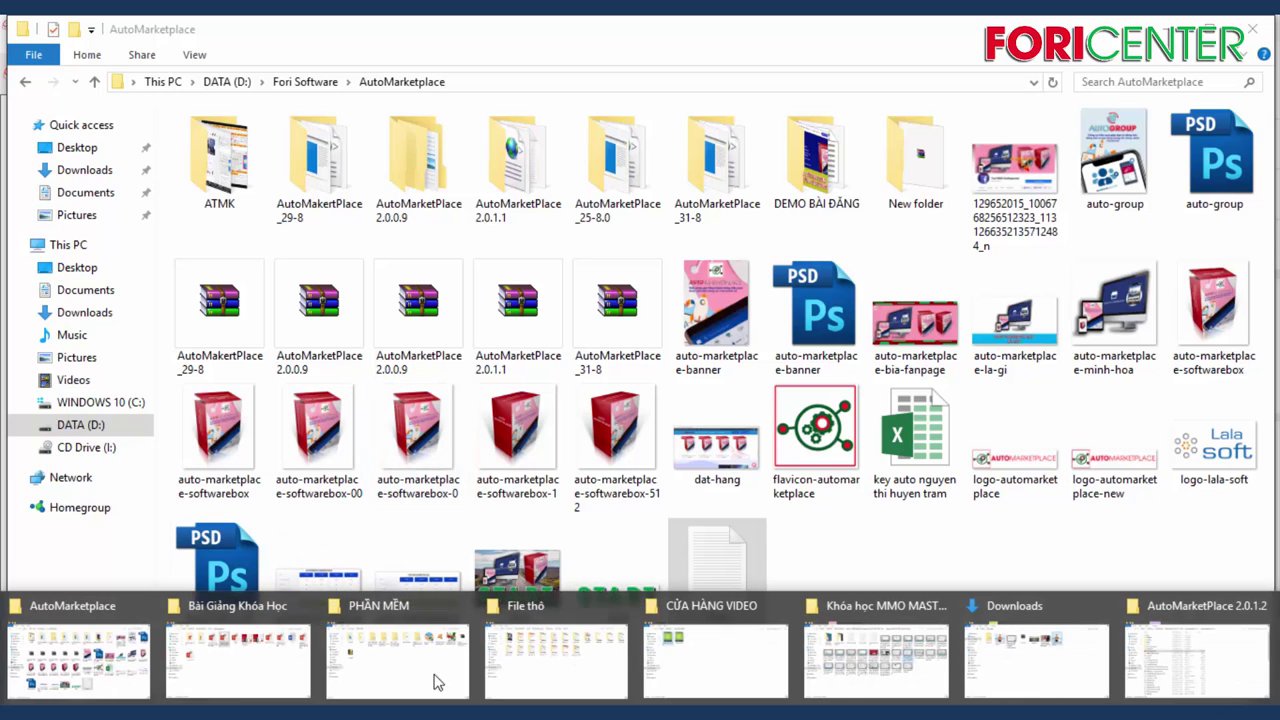
{"action": "left_click", "coordinate": [1197, 660]}
{"action": "double_click", "coordinate": [398, 275]}
- Switch to the Opera browser, go to the Facebook home page and open the page inspector
{"action": "mouse_move", "coordinate": [232, 712]}
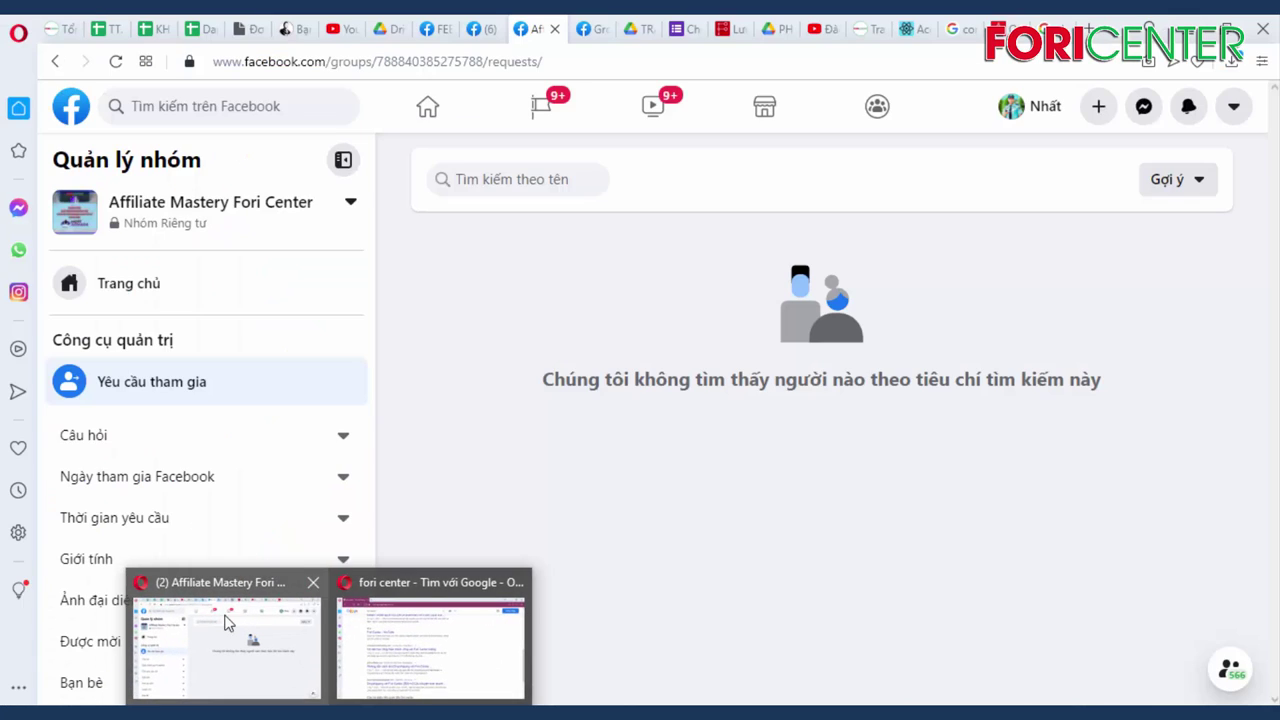
{"action": "left_click", "coordinate": [230, 625]}
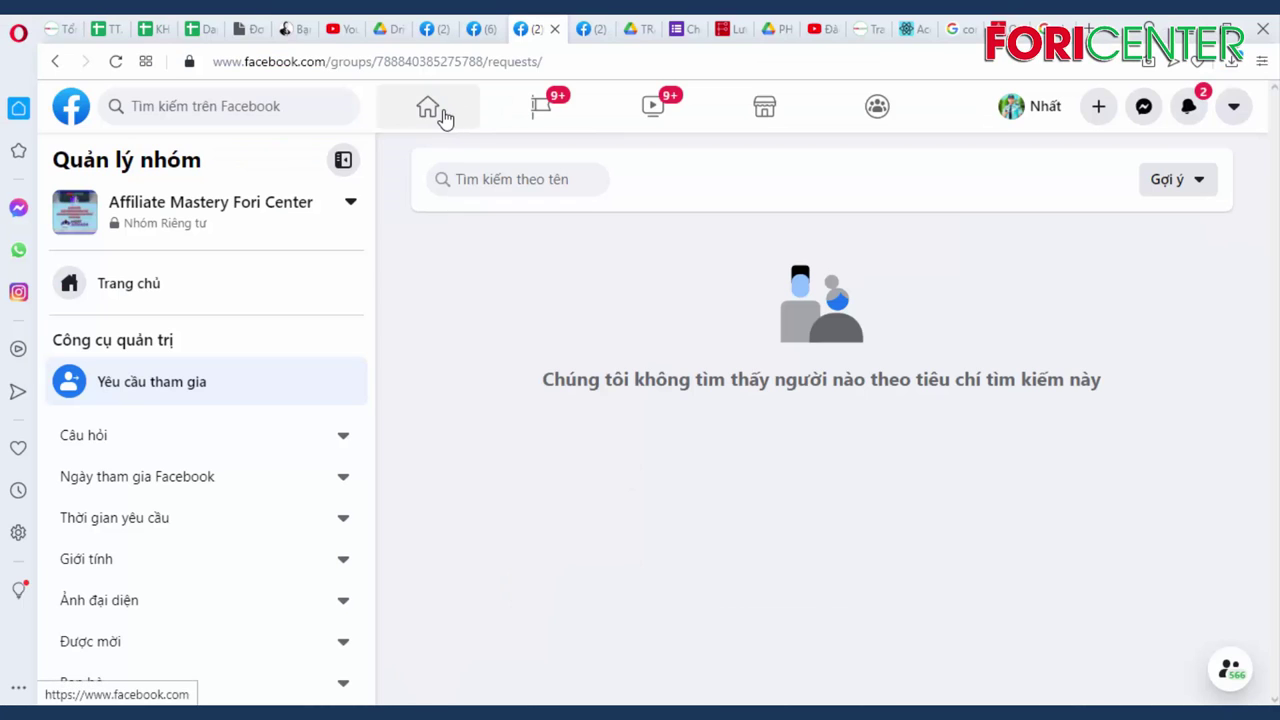
{"action": "left_click", "coordinate": [430, 108]}
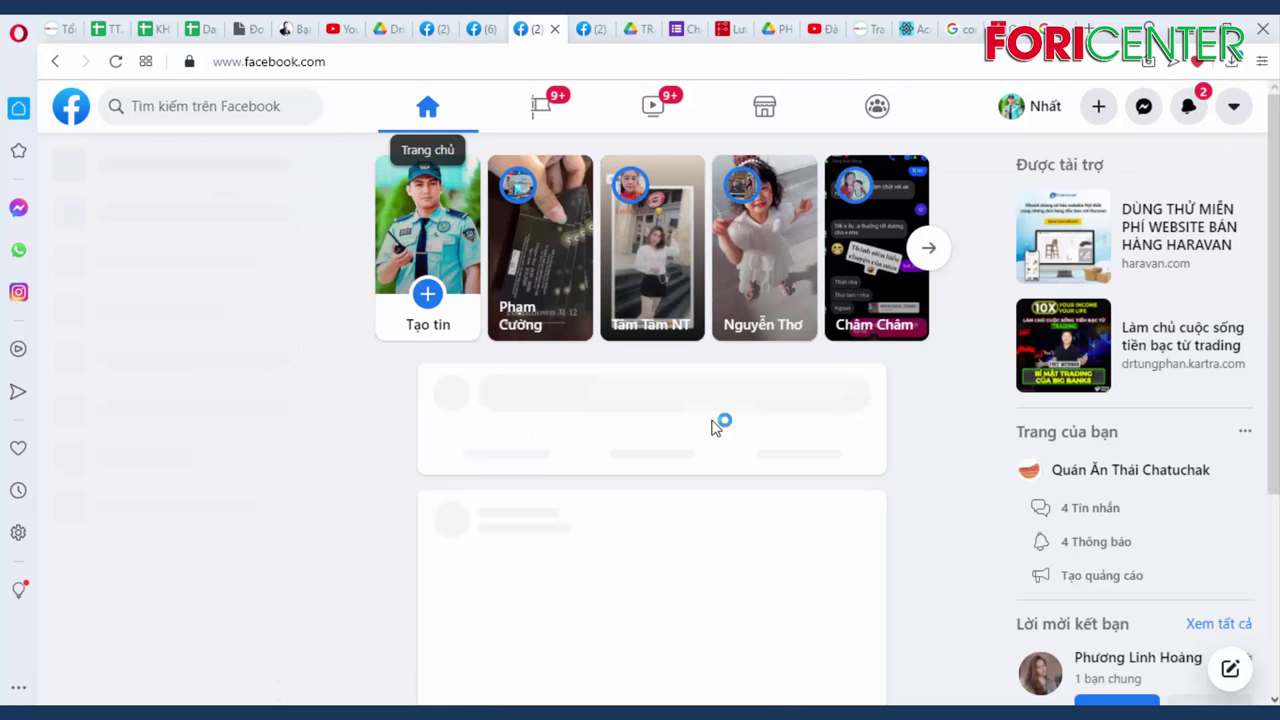
{"action": "right_click", "coordinate": [956, 405]}
{"action": "left_click", "coordinate": [1088, 385]}
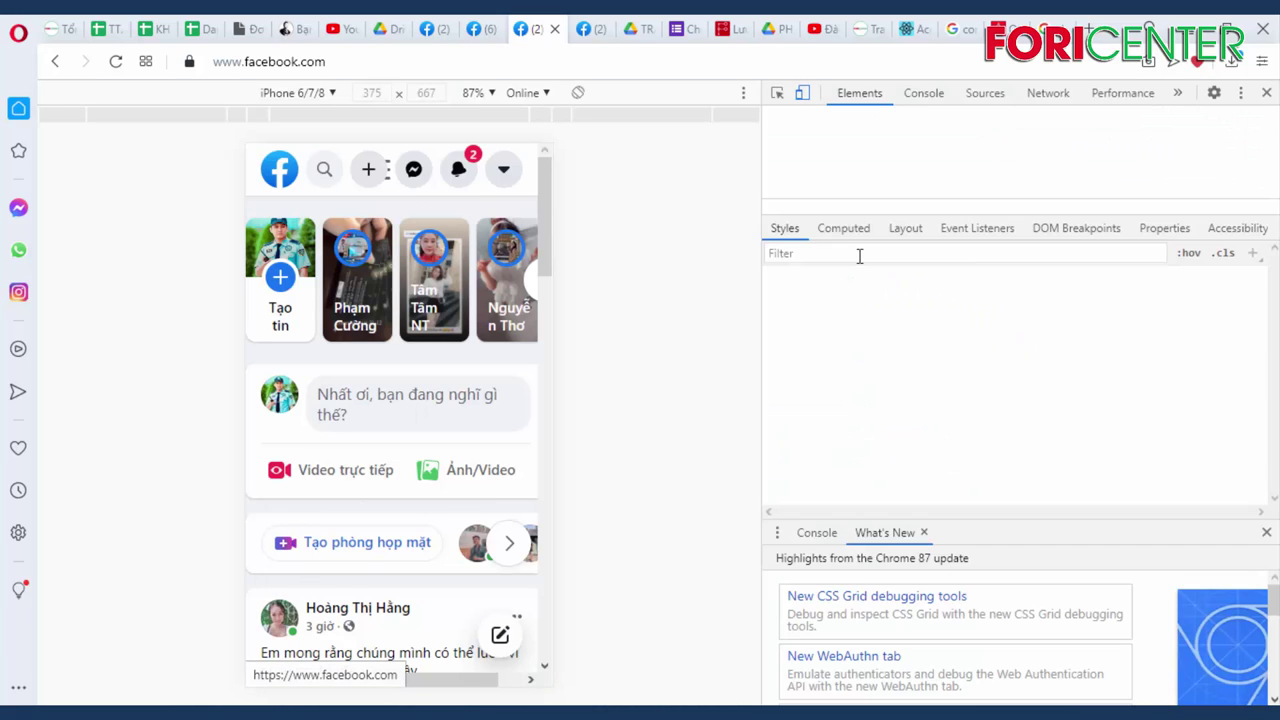
- Display the page's network requests in the developer tools and open the headers of the first bnzai request
{"action": "left_click", "coordinate": [1050, 96]}
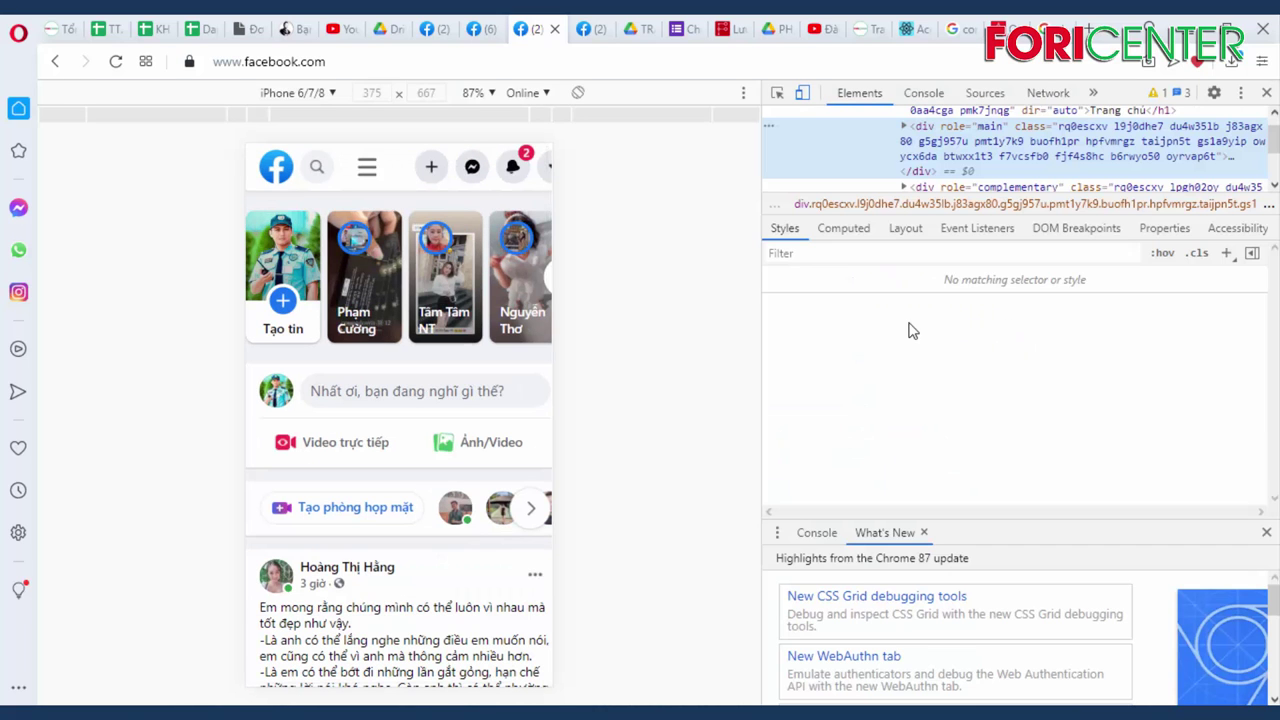
{"action": "scroll", "coordinate": [909, 322], "scroll_direction": "down", "scroll_amount": 5}
{"action": "scroll", "coordinate": [909, 322], "scroll_direction": "down", "scroll_amount": 4}
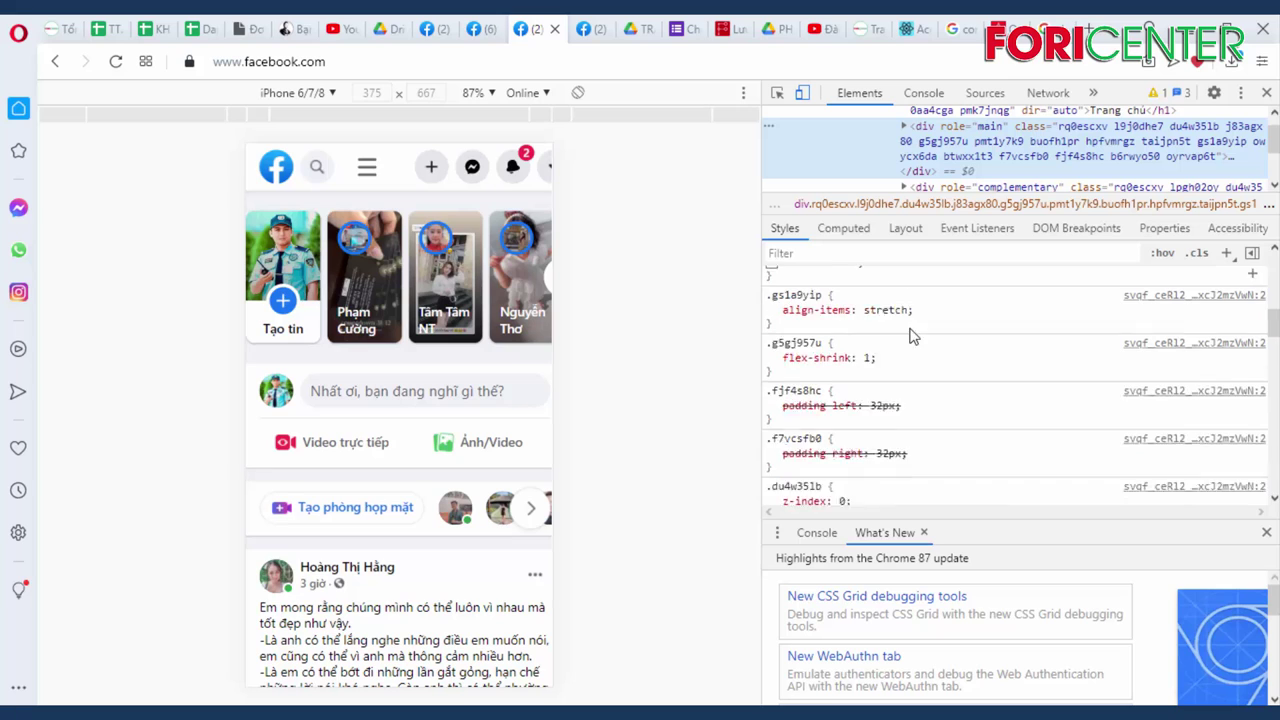
{"action": "scroll", "coordinate": [929, 334], "scroll_direction": "up", "scroll_amount": 4}
{"action": "left_click", "coordinate": [1050, 93]}
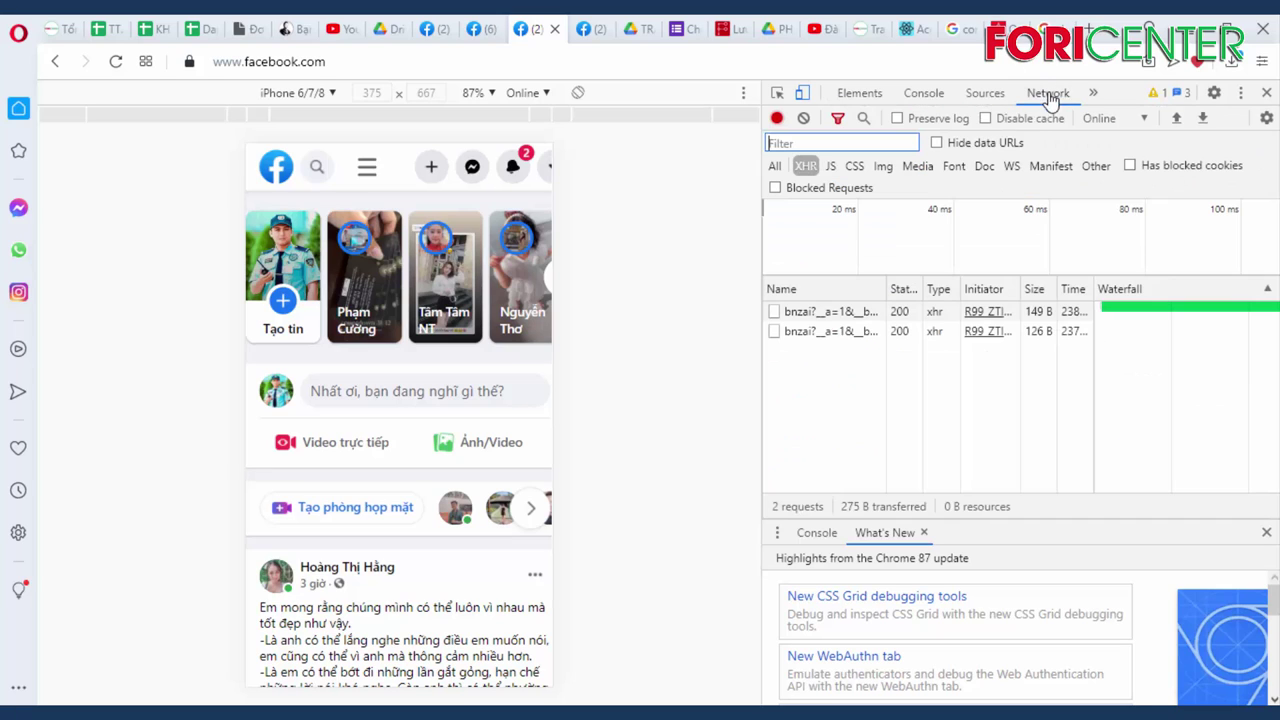
{"action": "left_click", "coordinate": [819, 313]}
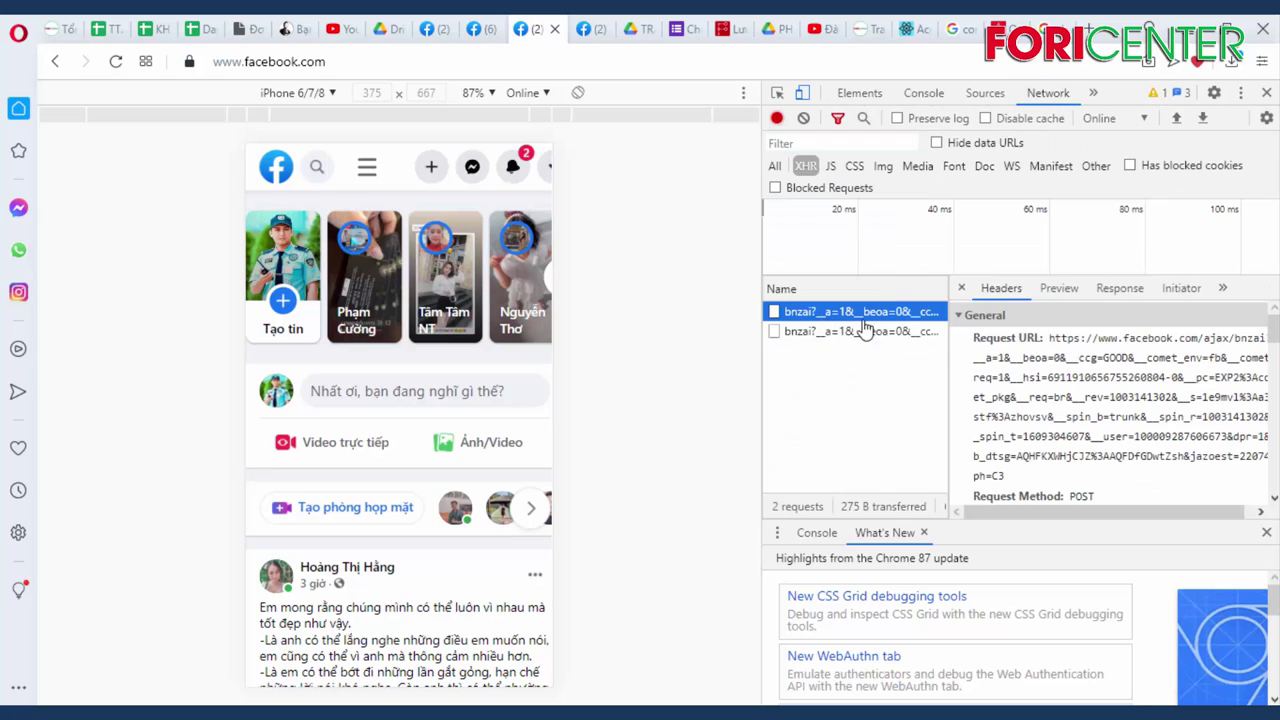
- Find the cookie entry in the request headers and copy its complete value
{"action": "scroll", "coordinate": [1070, 403], "scroll_direction": "down", "scroll_amount": 5}
{"action": "scroll", "coordinate": [1070, 403], "scroll_direction": "up", "scroll_amount": 3}
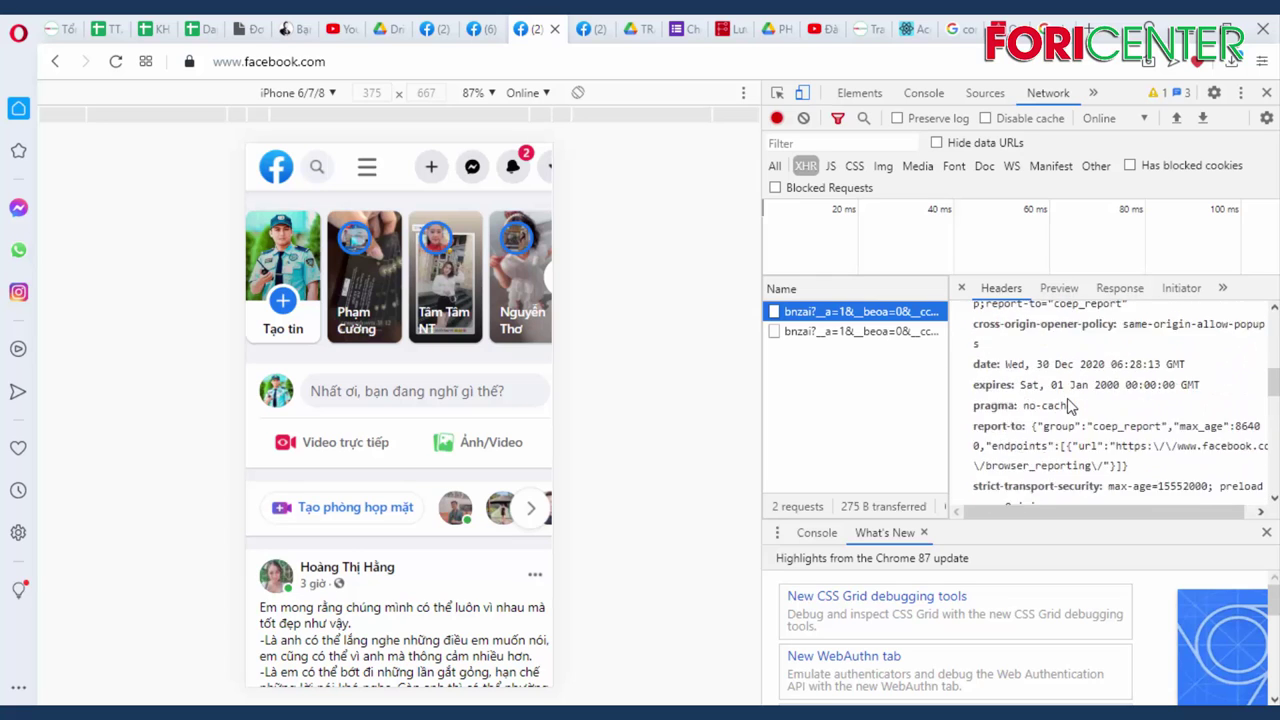
{"action": "scroll", "coordinate": [1070, 400], "scroll_direction": "down", "scroll_amount": 7}
{"action": "scroll", "coordinate": [1070, 400], "scroll_direction": "down", "scroll_amount": 3}
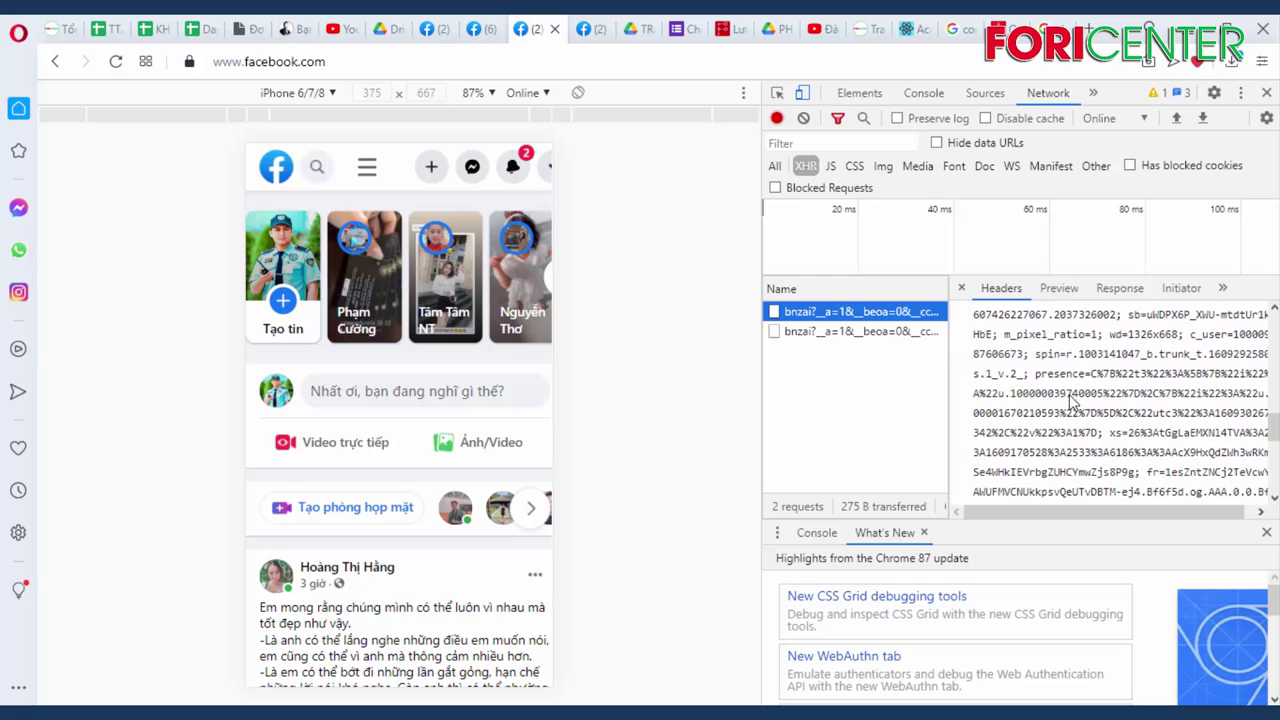
{"action": "left_click", "coordinate": [1067, 383]}
{"action": "scroll", "coordinate": [1067, 383], "scroll_direction": "up", "scroll_amount": 2}
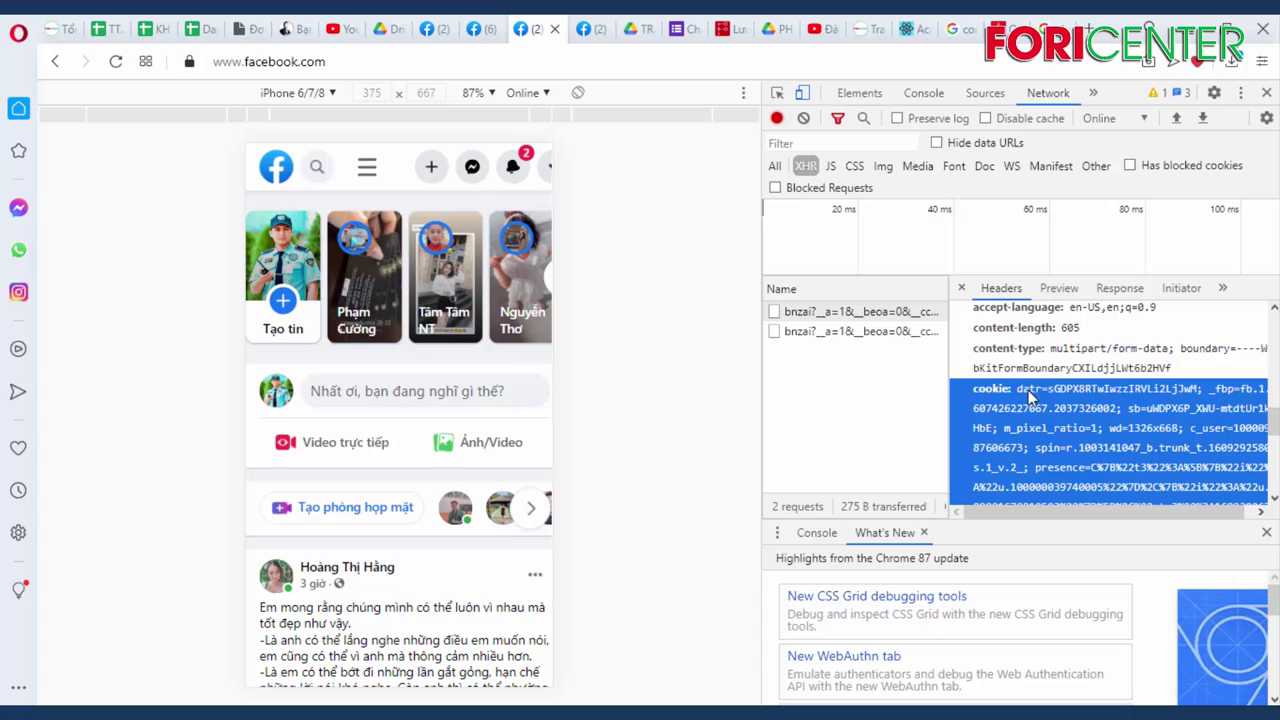
{"action": "scroll", "coordinate": [1085, 460], "scroll_direction": "down", "scroll_amount": 4}
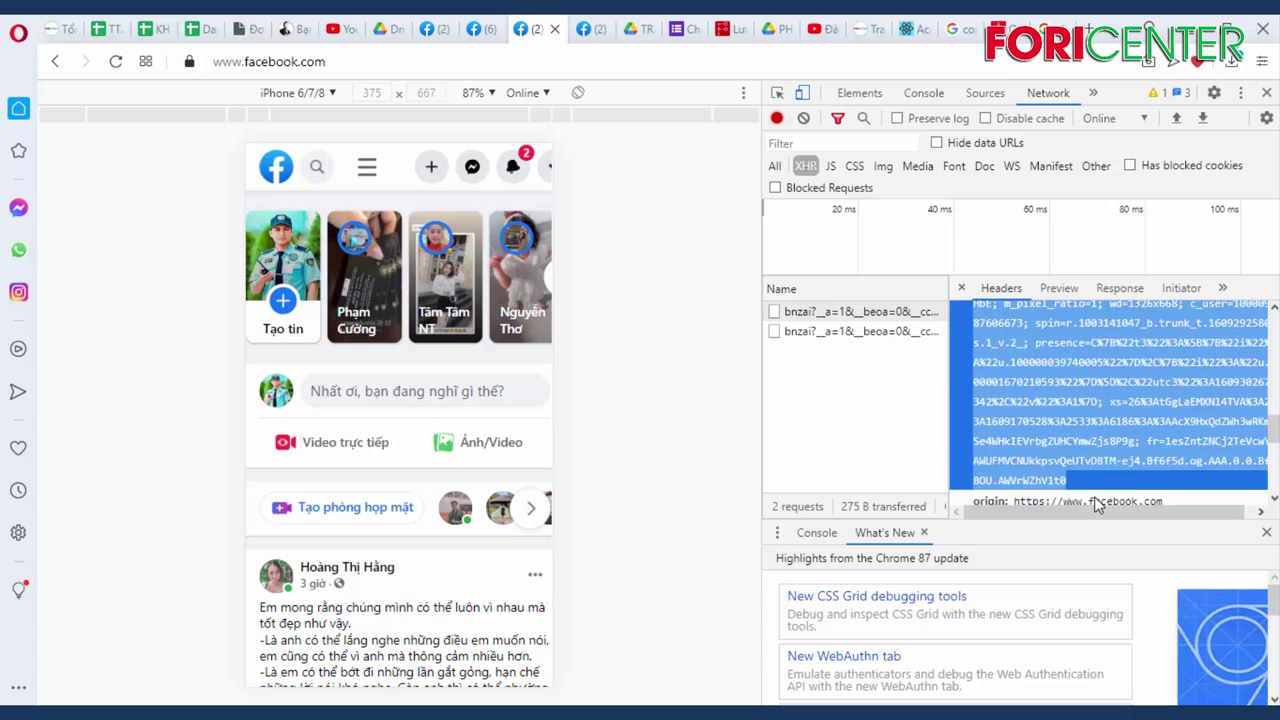
{"action": "right_click", "coordinate": [1050, 367]}
{"action": "left_click", "coordinate": [1092, 435]}
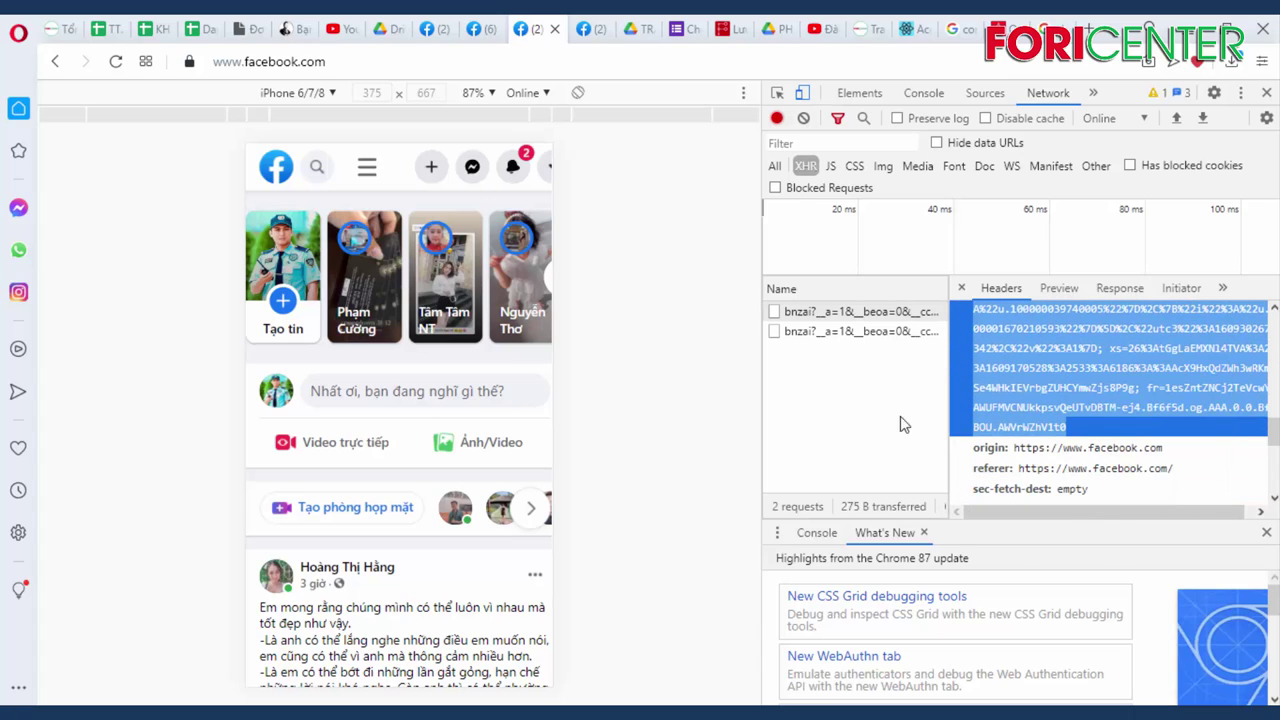
- Close the vi-tri note, paste the copied Facebook session cookie into a new Notepad document and save it over ck on the Desktop
{"action": "mouse_move", "coordinate": [676, 712]}
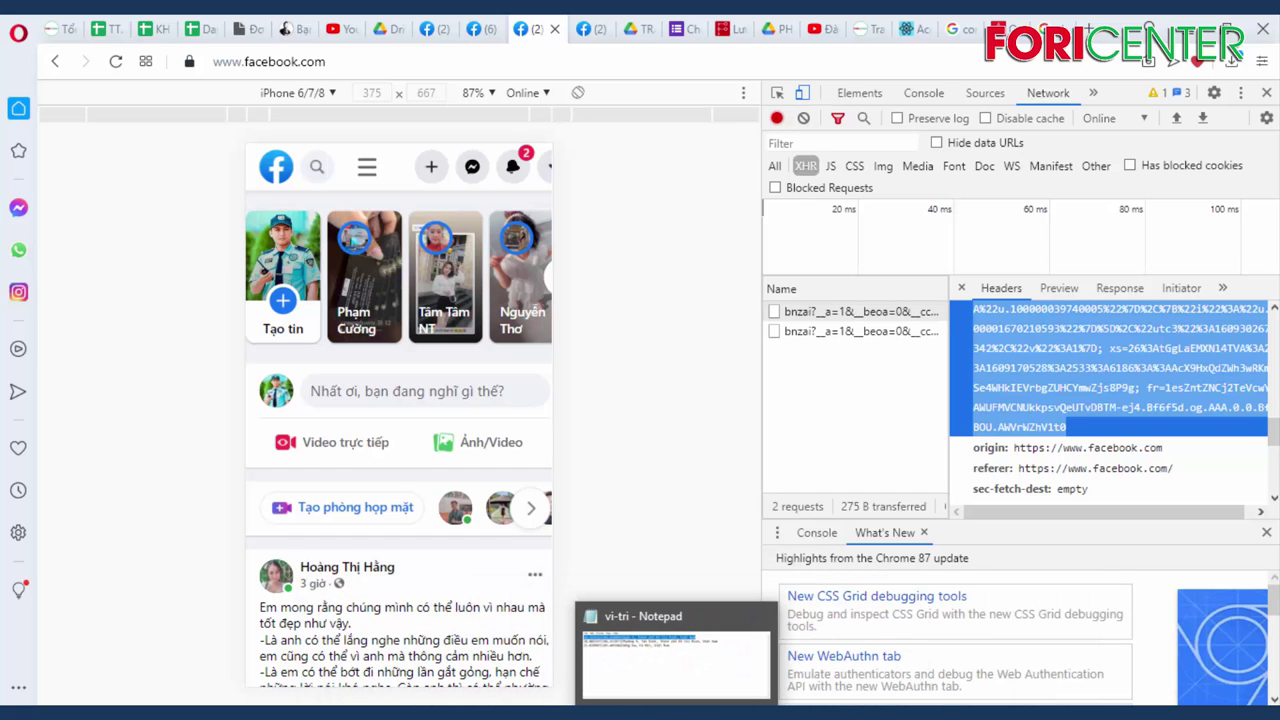
{"action": "left_click", "coordinate": [675, 660]}
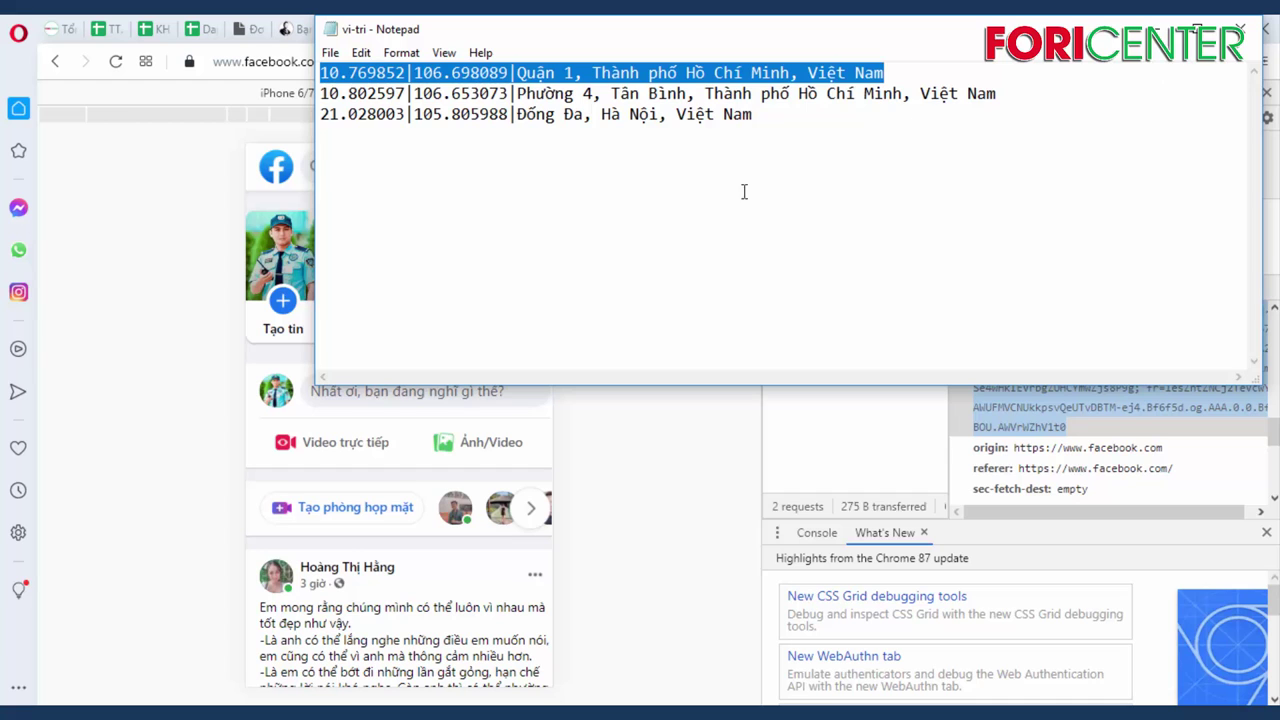
{"action": "left_click", "coordinate": [1240, 29]}
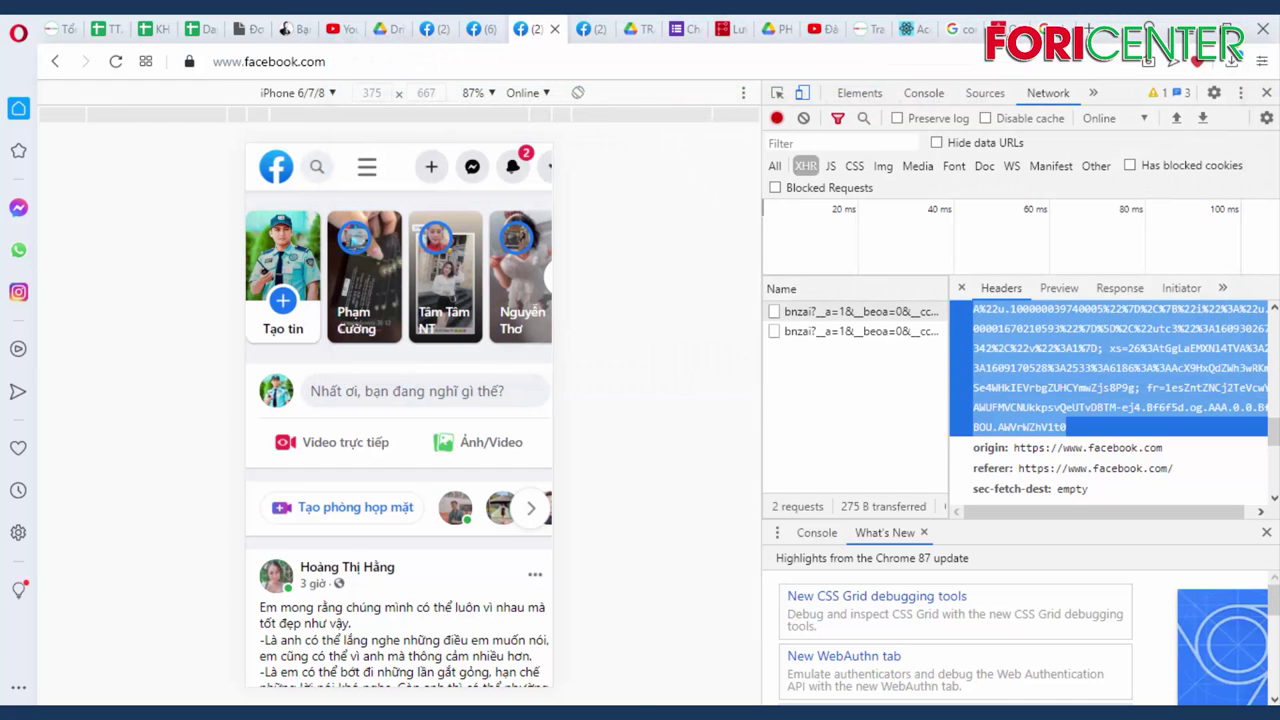
{"action": "left_click", "coordinate": [540, 714]}
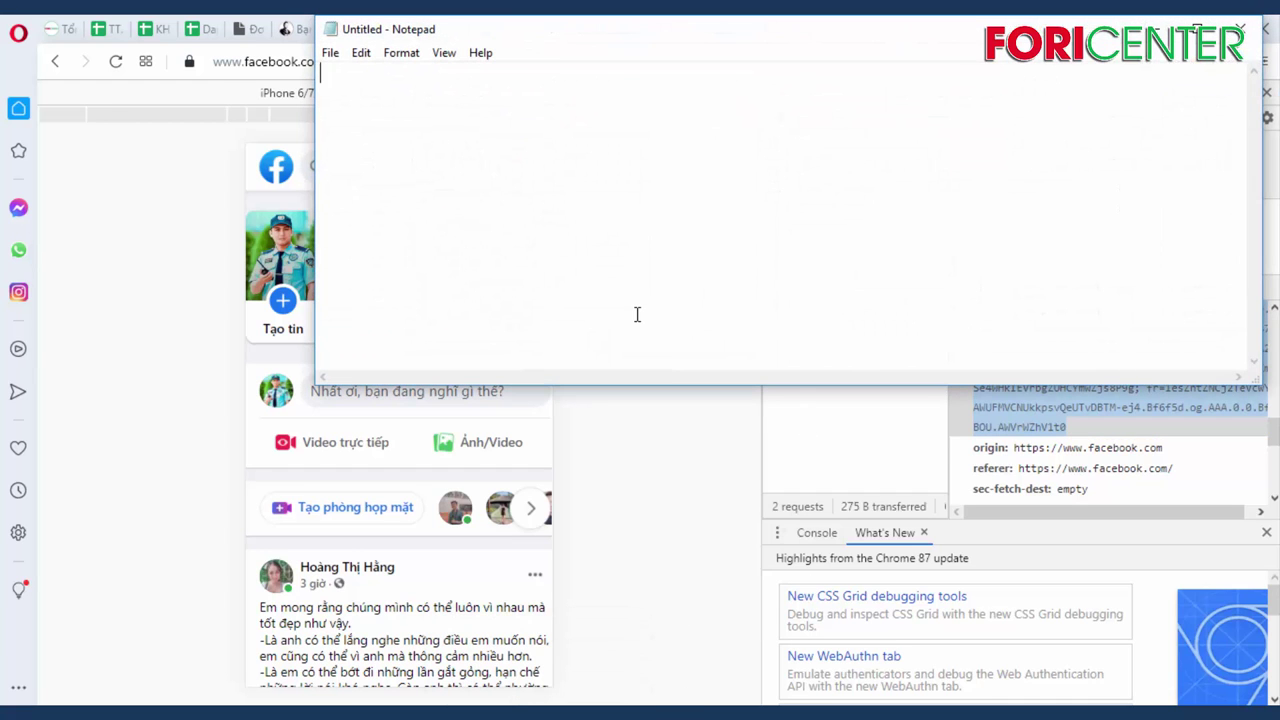
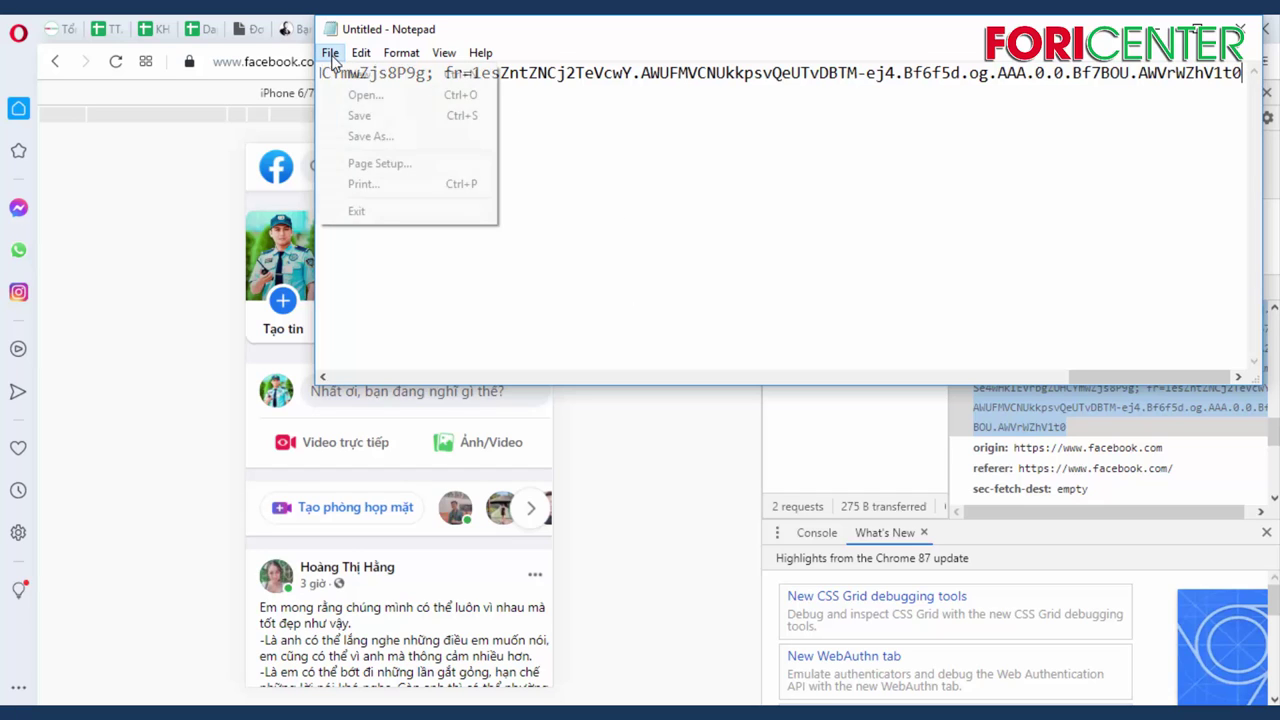
{"action": "left_click", "coordinate": [388, 140]}
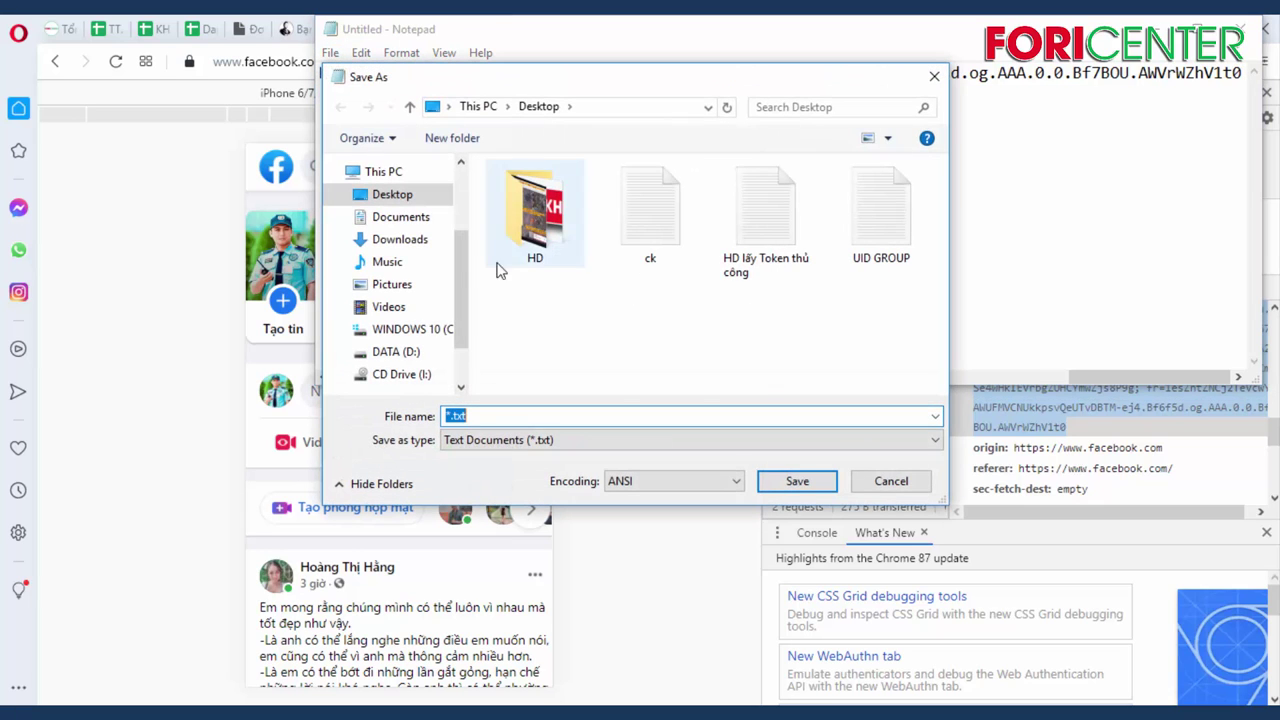
{"action": "left_click", "coordinate": [668, 228]}
{"action": "left_click", "coordinate": [805, 484]}
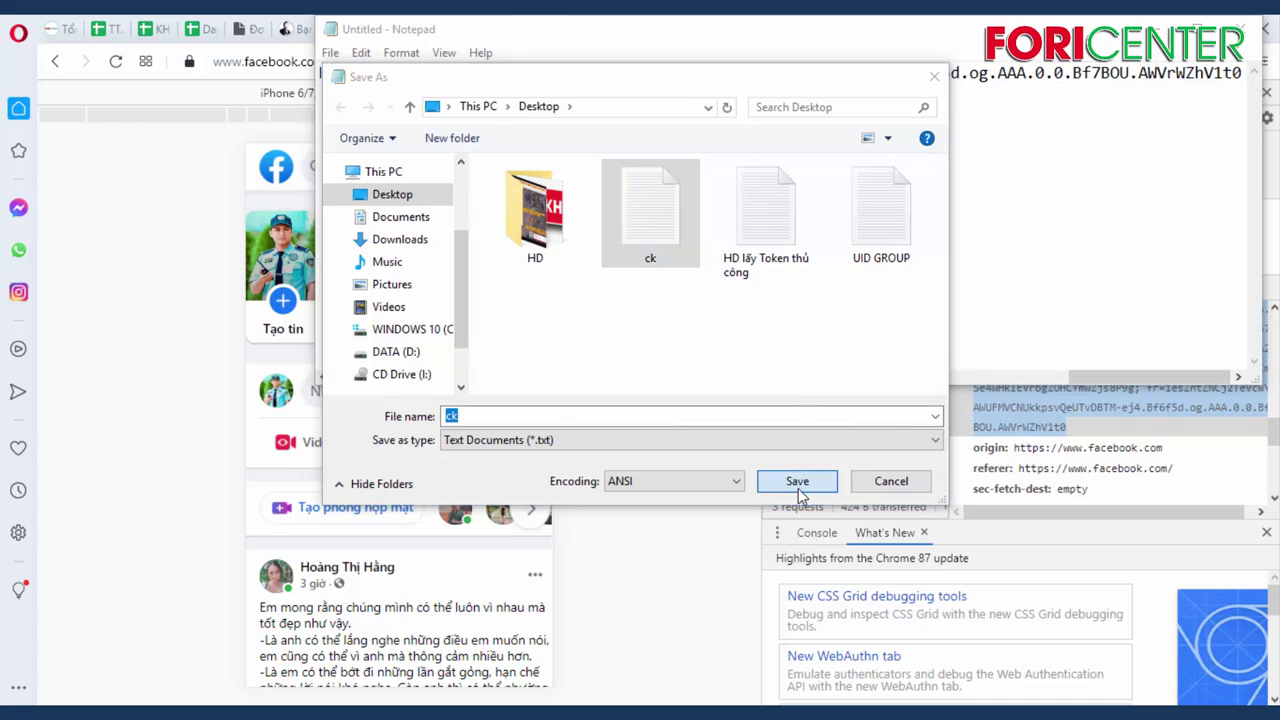
{"action": "left_click", "coordinate": [684, 371]}
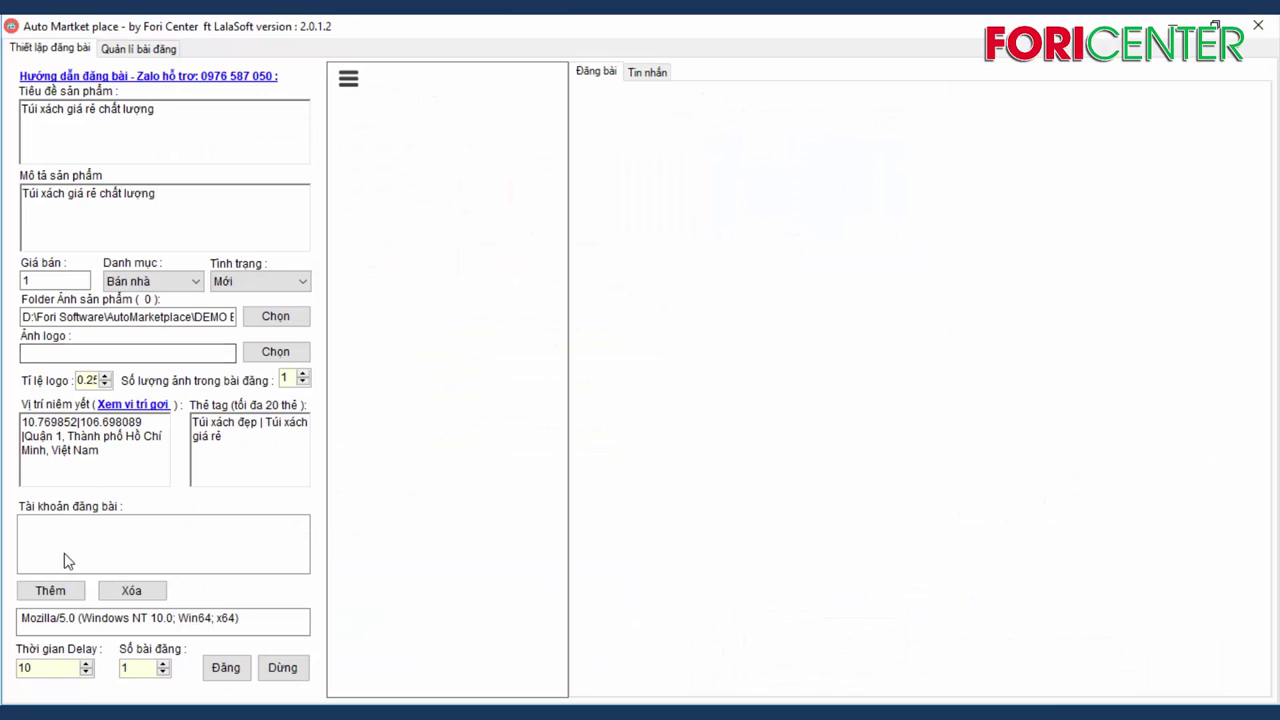
- Add the posting account in Auto Market Place from the ck file on the Desktop and select it in the account list
{"action": "left_click", "coordinate": [48, 590]}
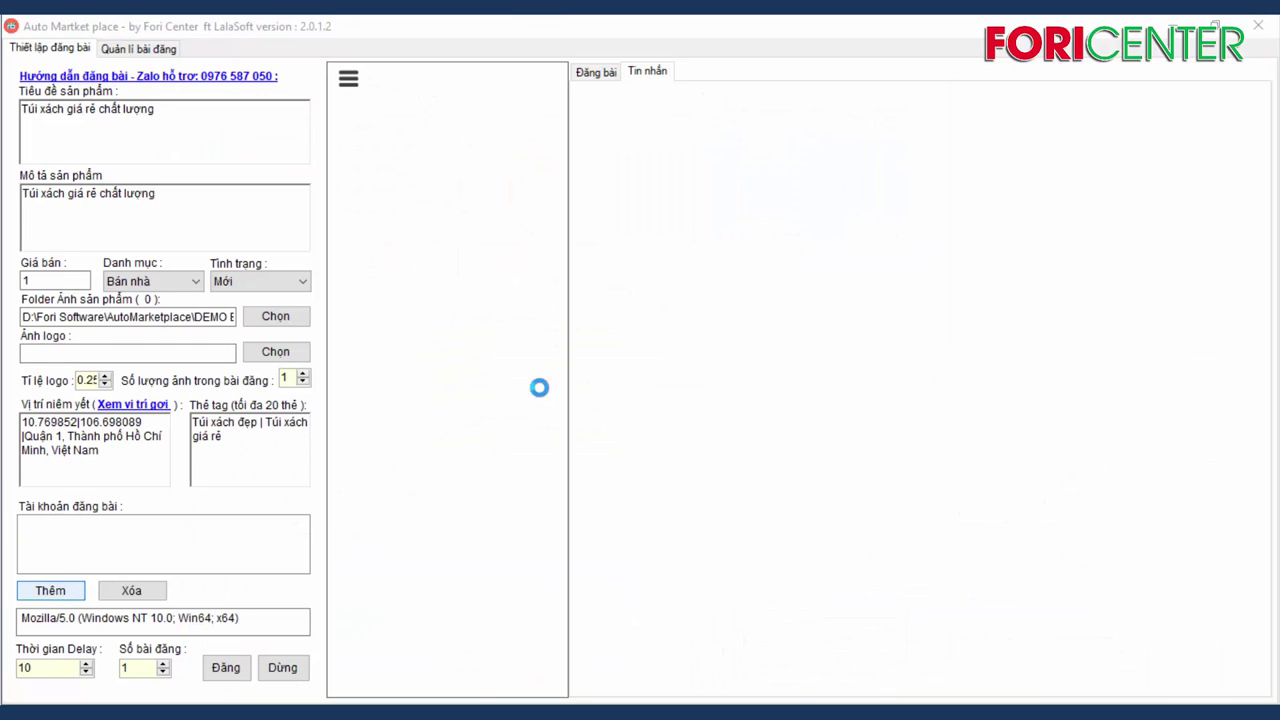
{"action": "left_click", "coordinate": [340, 318]}
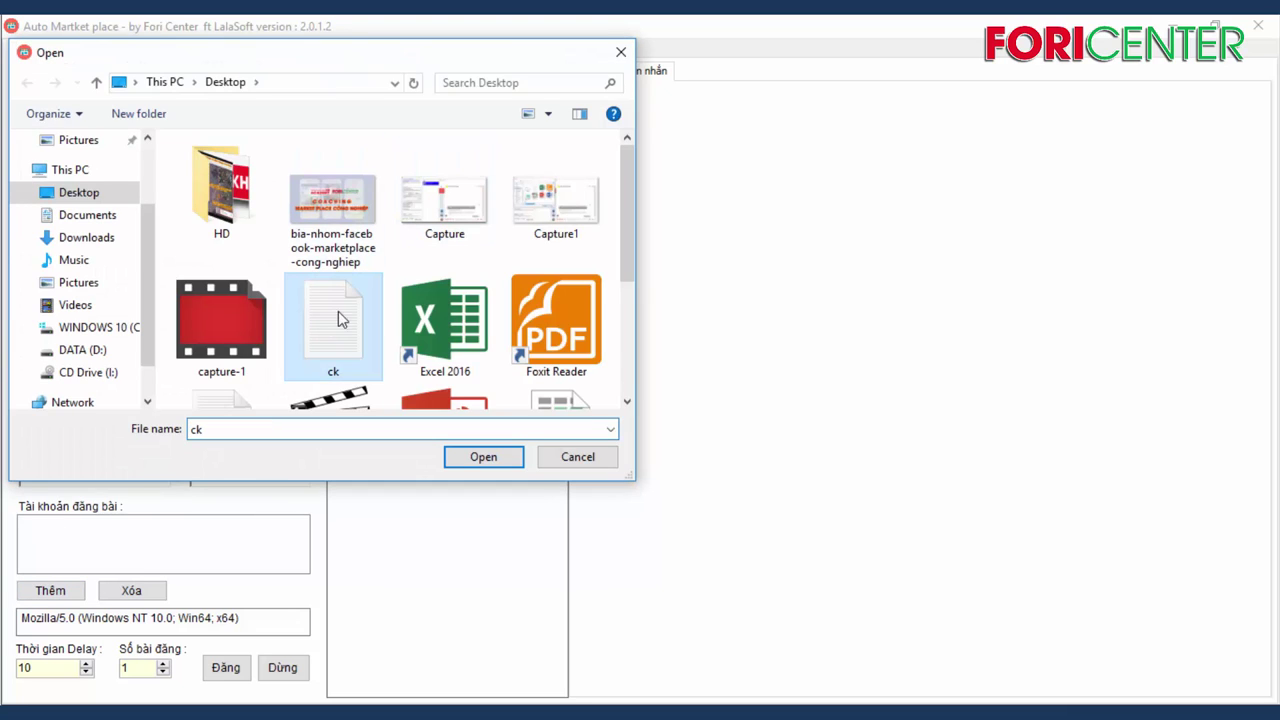
{"action": "left_click", "coordinate": [483, 456]}
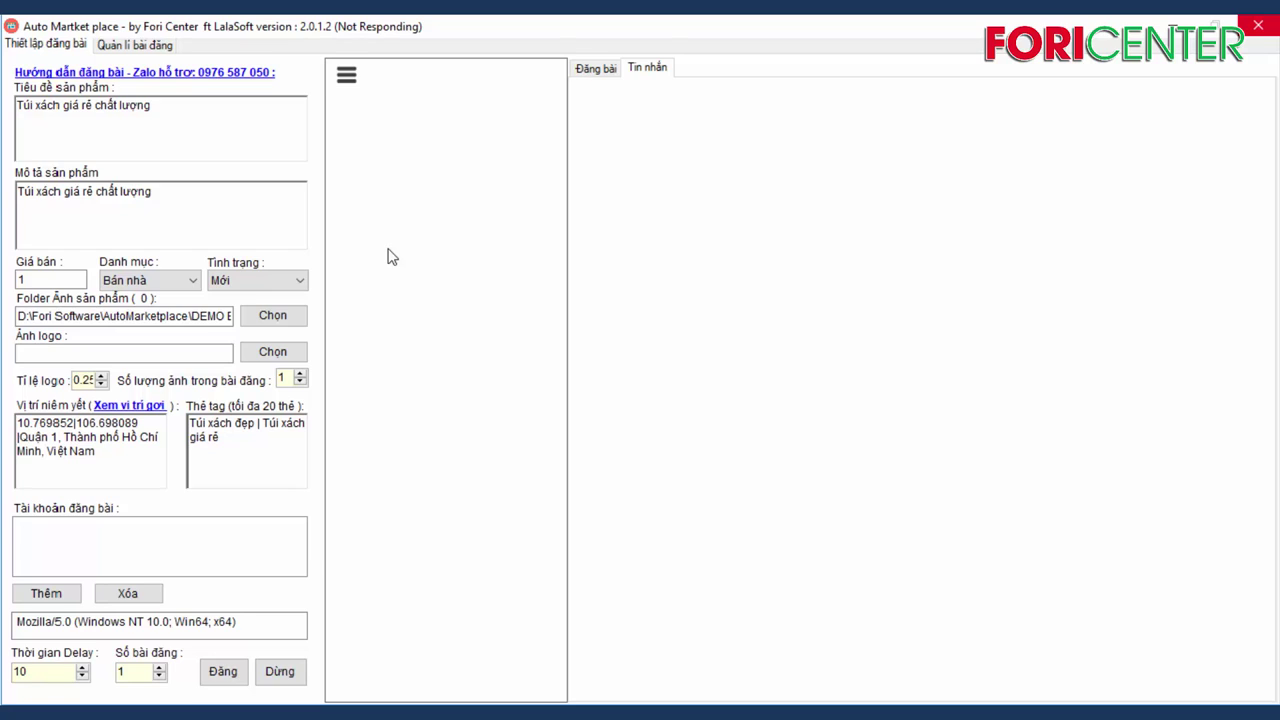
{"action": "left_click", "coordinate": [388, 132]}
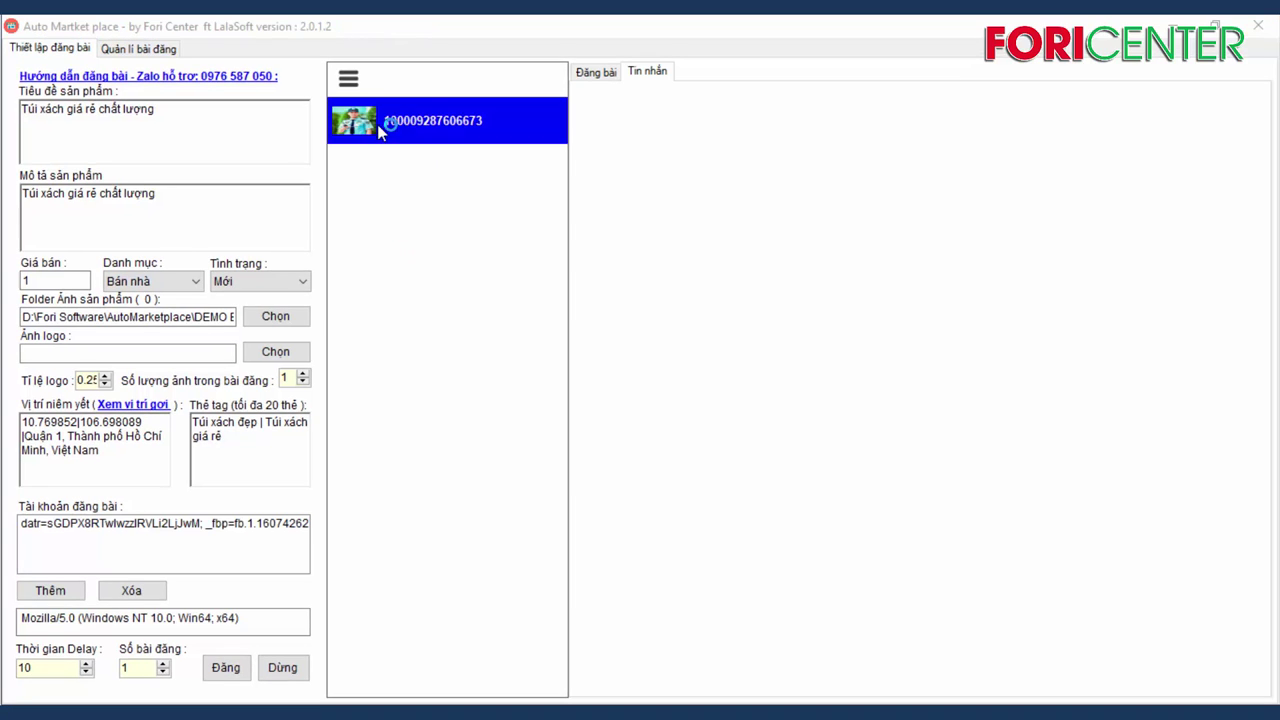
{"action": "left_click", "coordinate": [427, 212]}
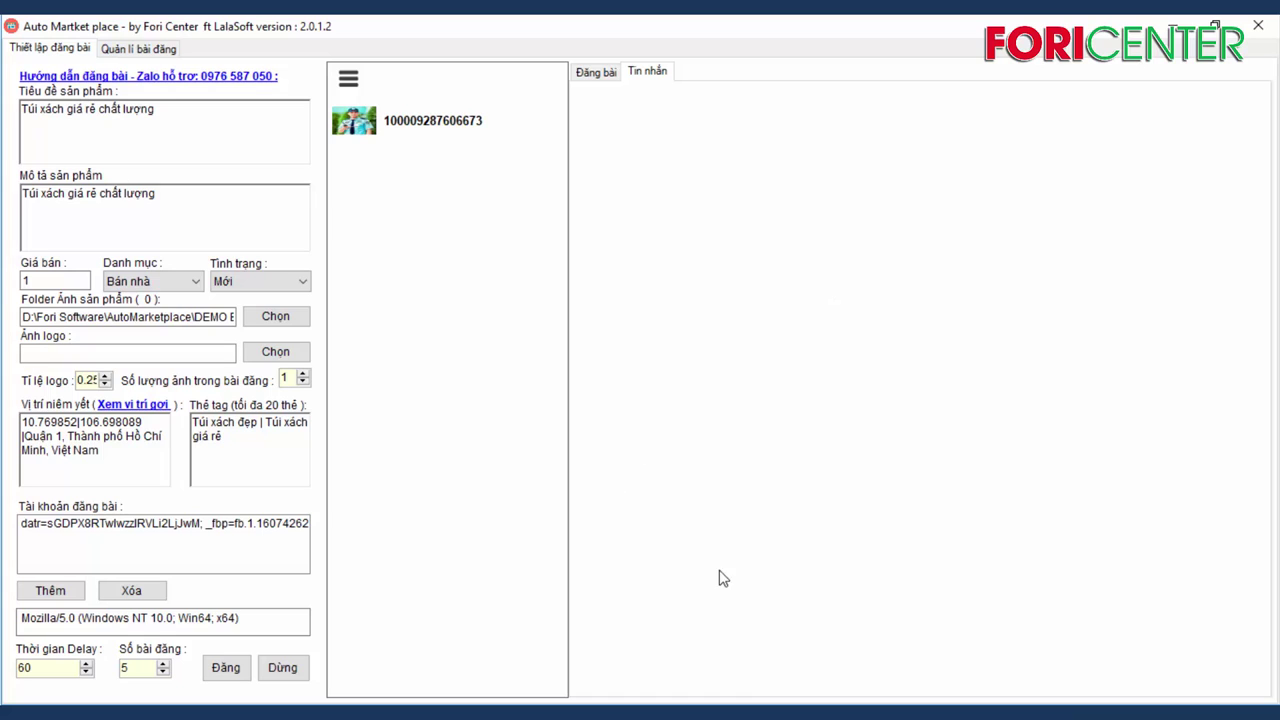
{"action": "left_click", "coordinate": [606, 712]}
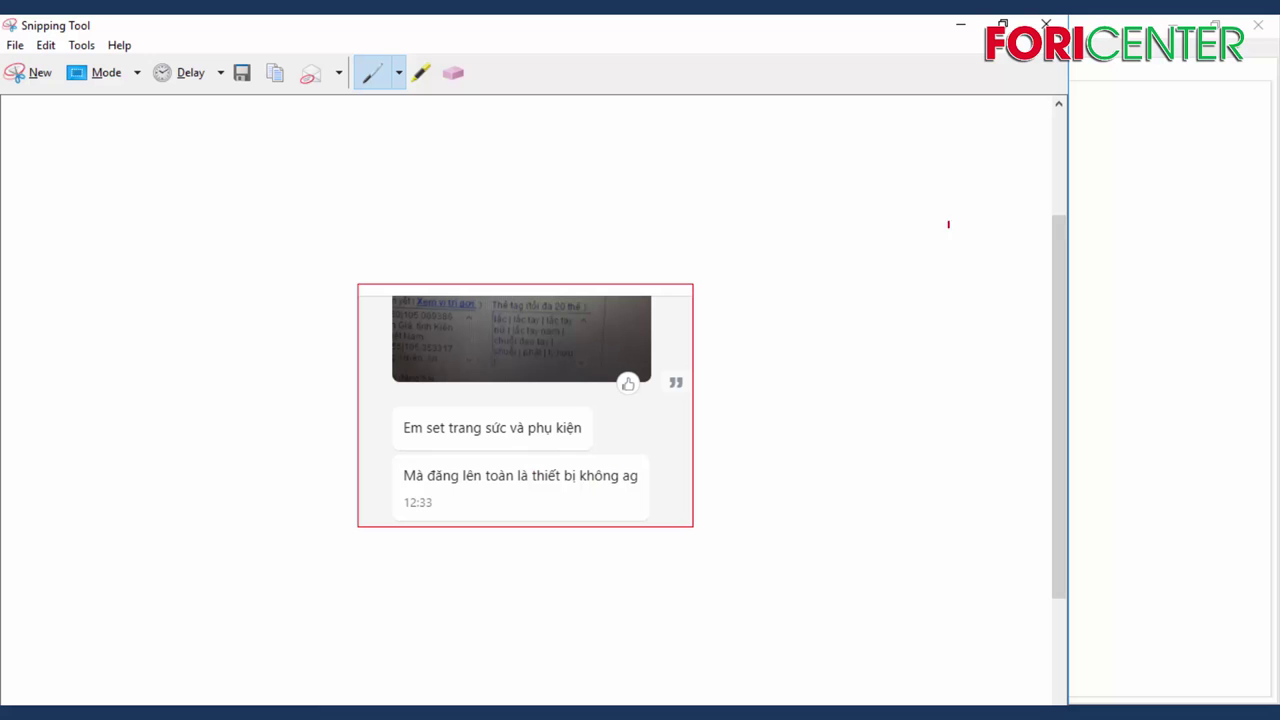
{"action": "left_click", "coordinate": [960, 24]}
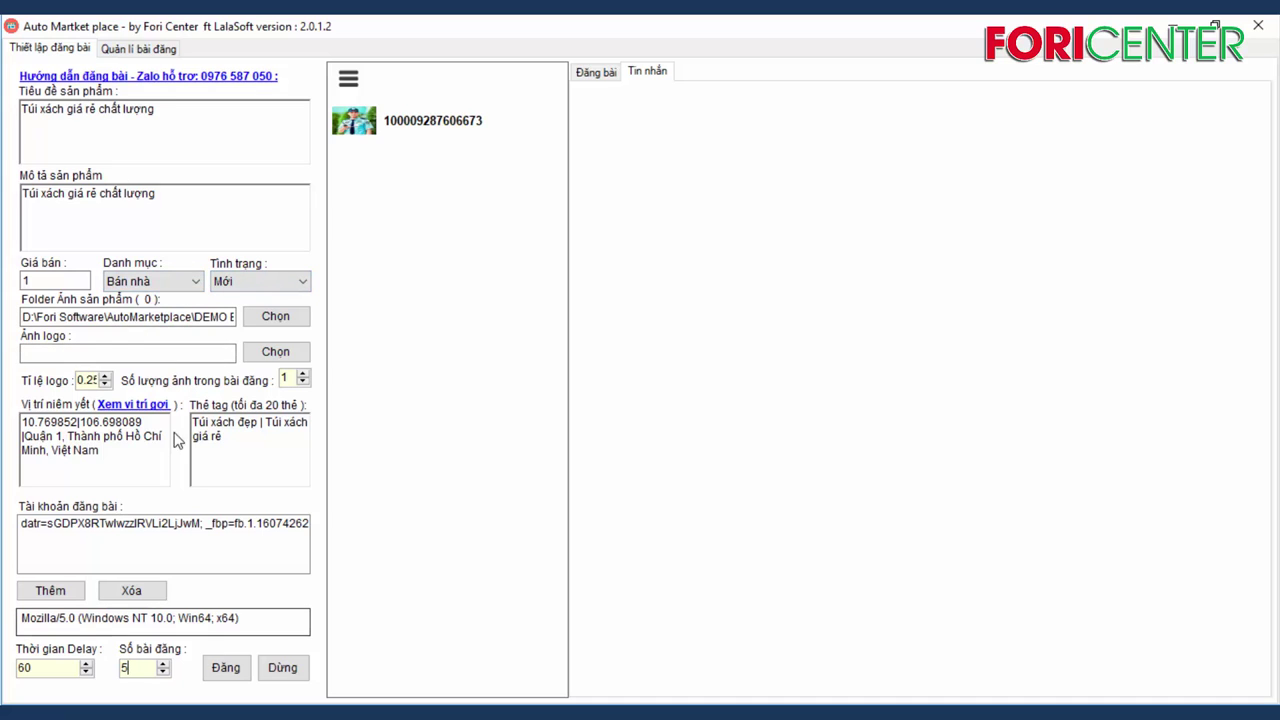
- Check the product image folder path and view the handbag images in DEMO BÀI ĐĂNG\ĐĂNG 11 - Copy in File Explorer
{"action": "left_click", "coordinate": [88, 314]}
{"action": "key", "text": "ctrl+a"}
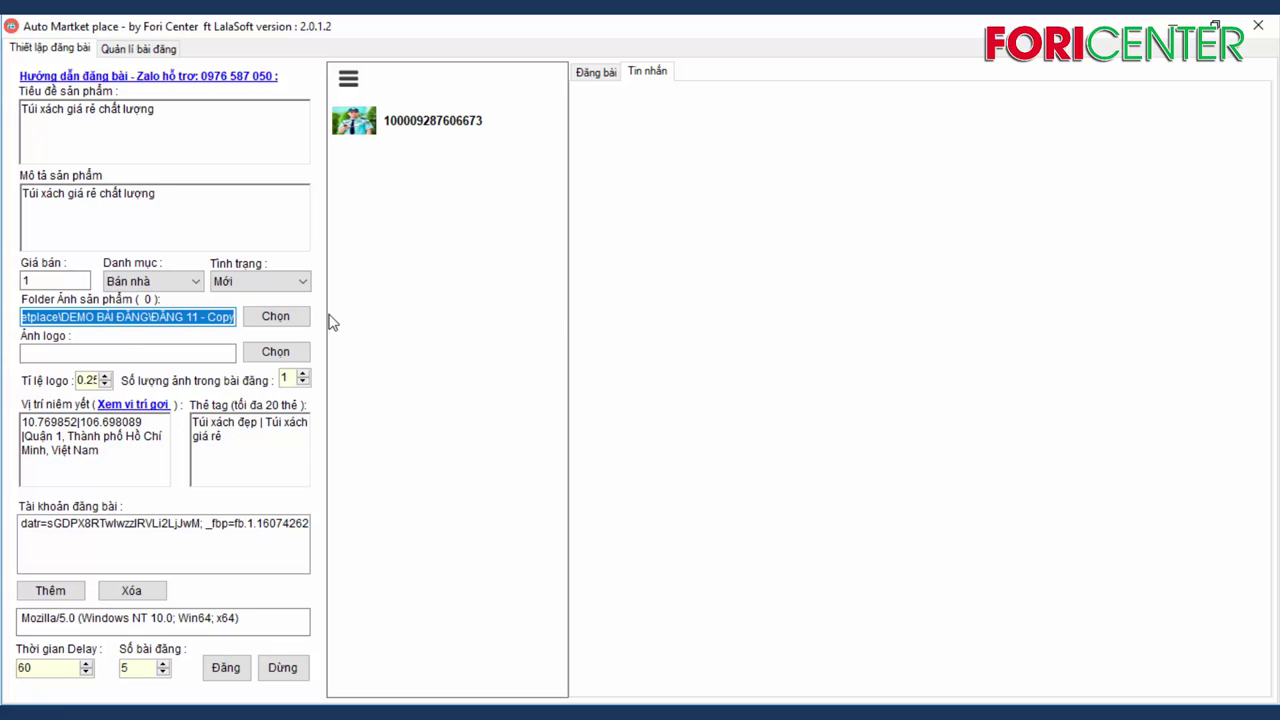
{"action": "mouse_move", "coordinate": [100, 713]}
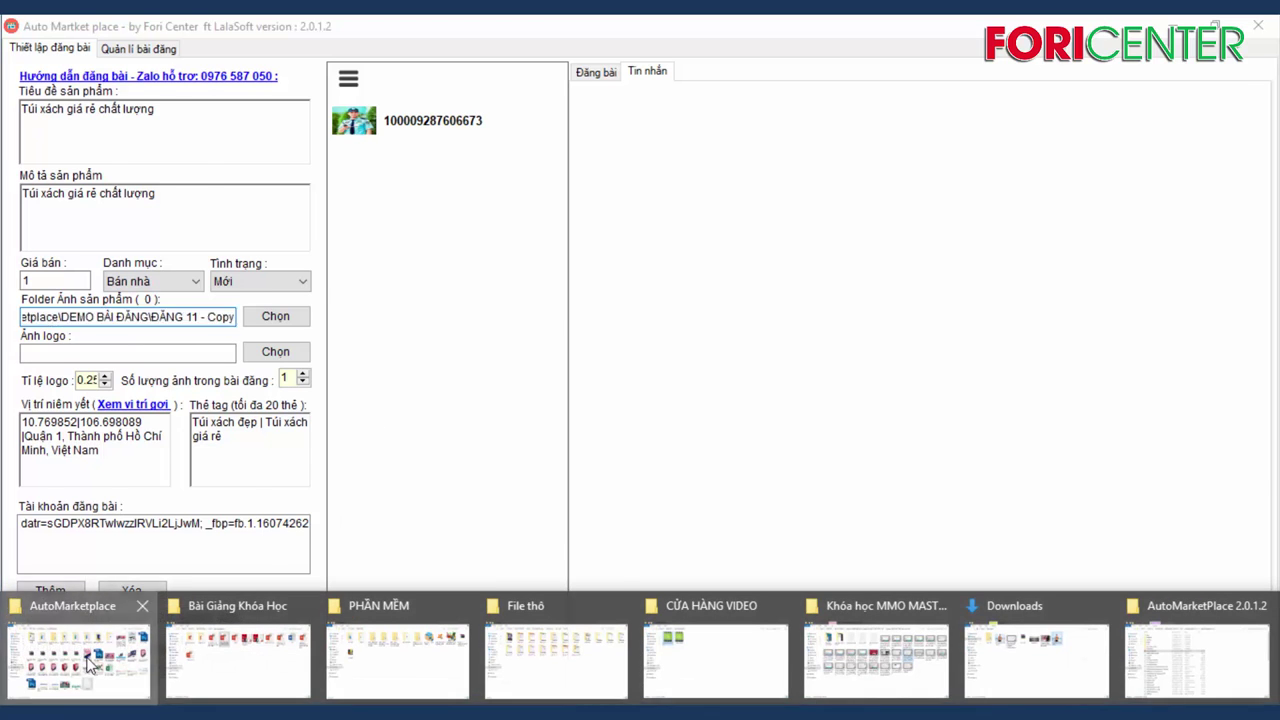
{"action": "left_click", "coordinate": [90, 665]}
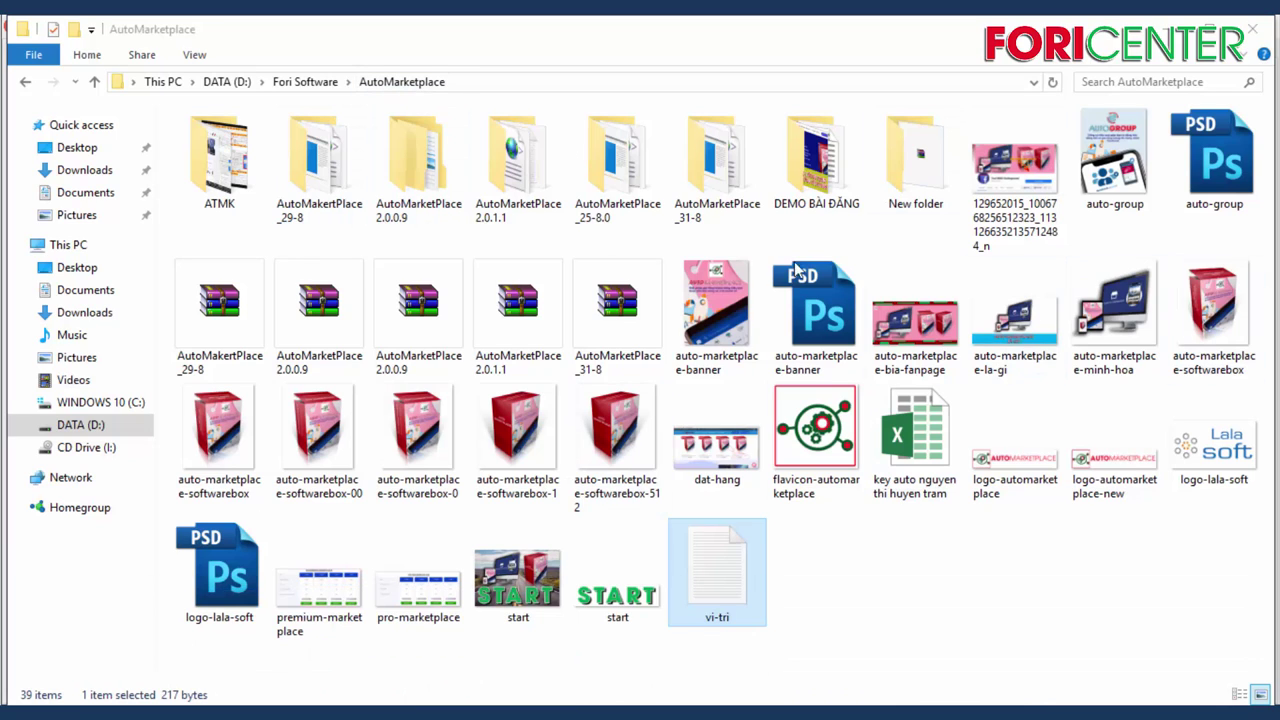
{"action": "double_click", "coordinate": [786, 188]}
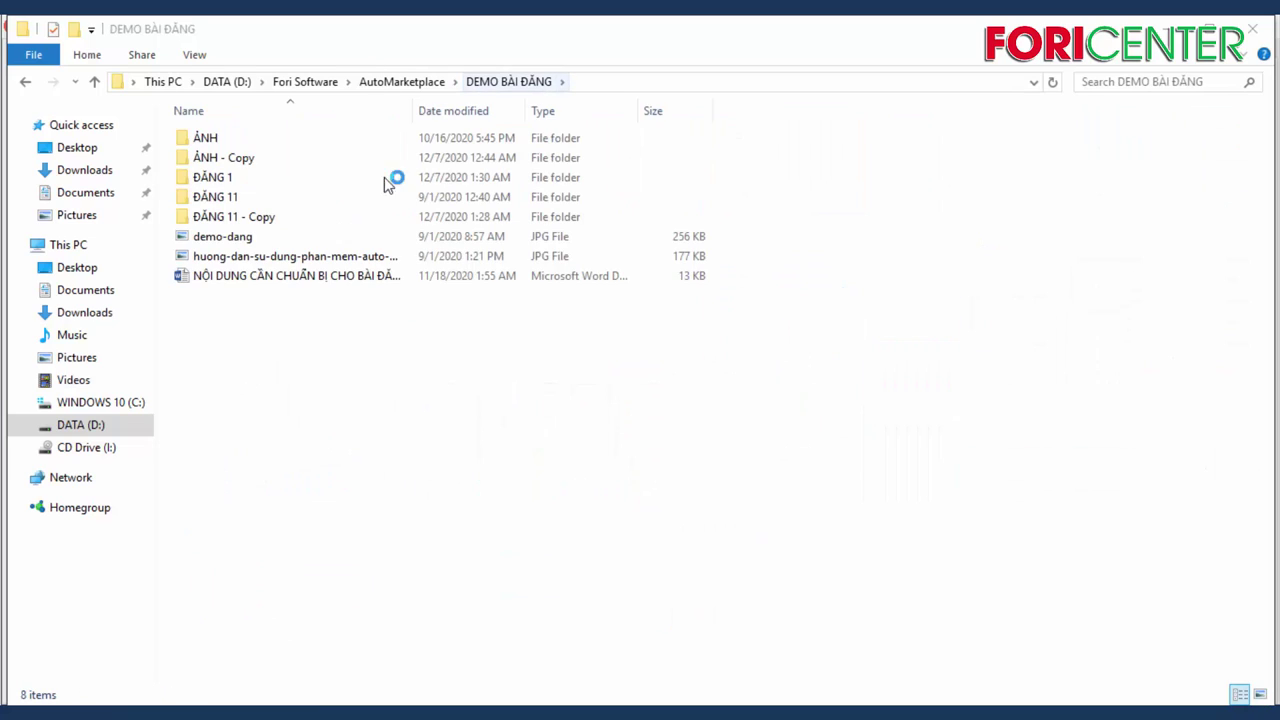
{"action": "double_click", "coordinate": [240, 216]}
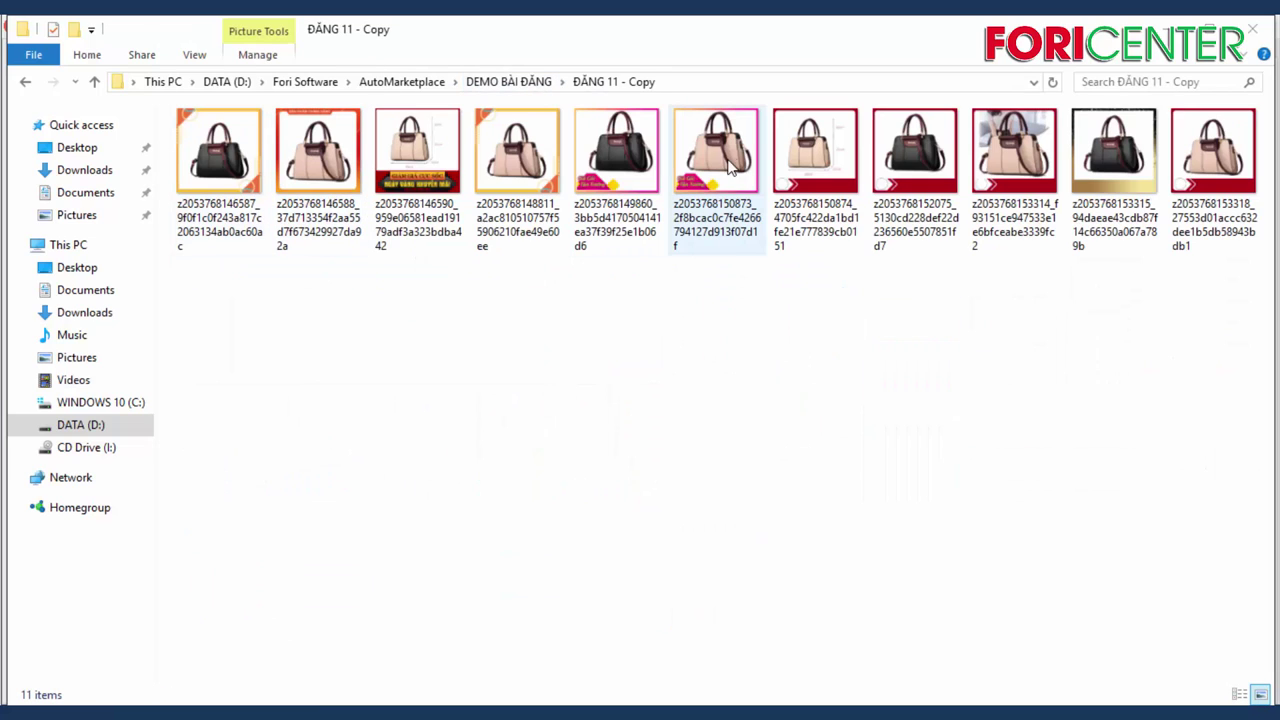
- Return to Auto Market Place and show the Đăng bài post list and activity log
{"action": "left_click", "coordinate": [818, 713]}
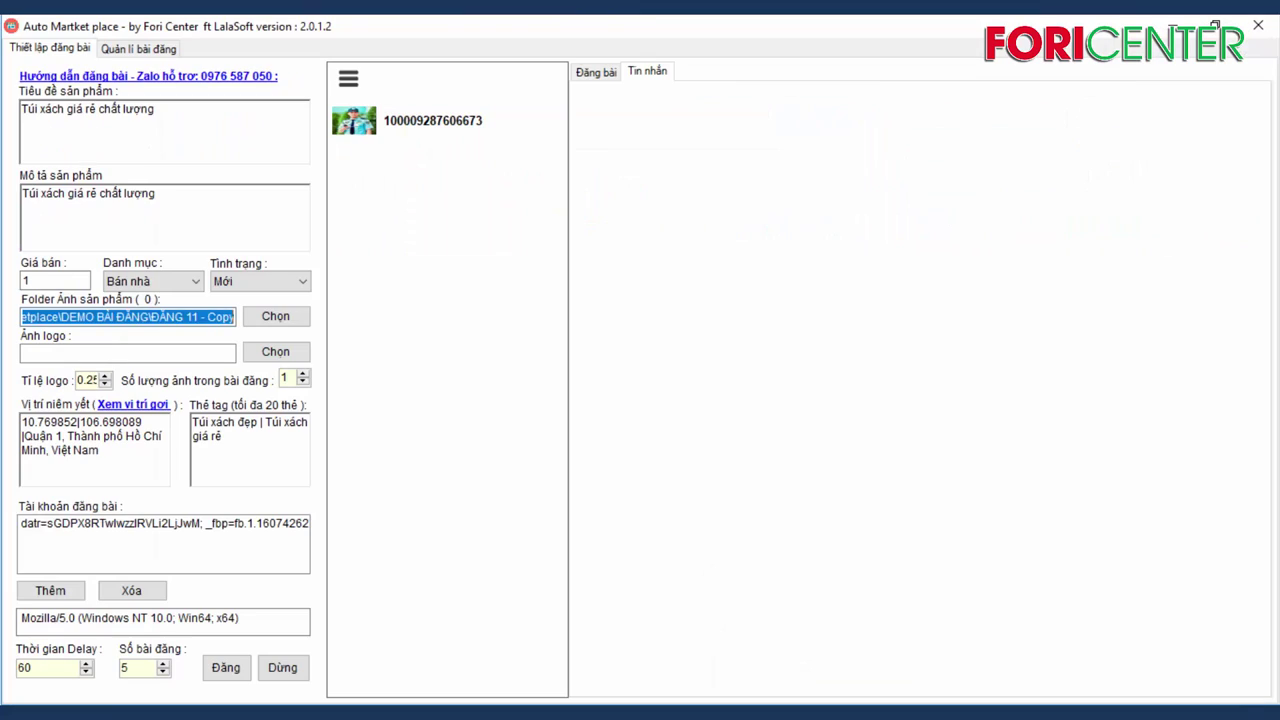
{"action": "left_click", "coordinate": [592, 76]}
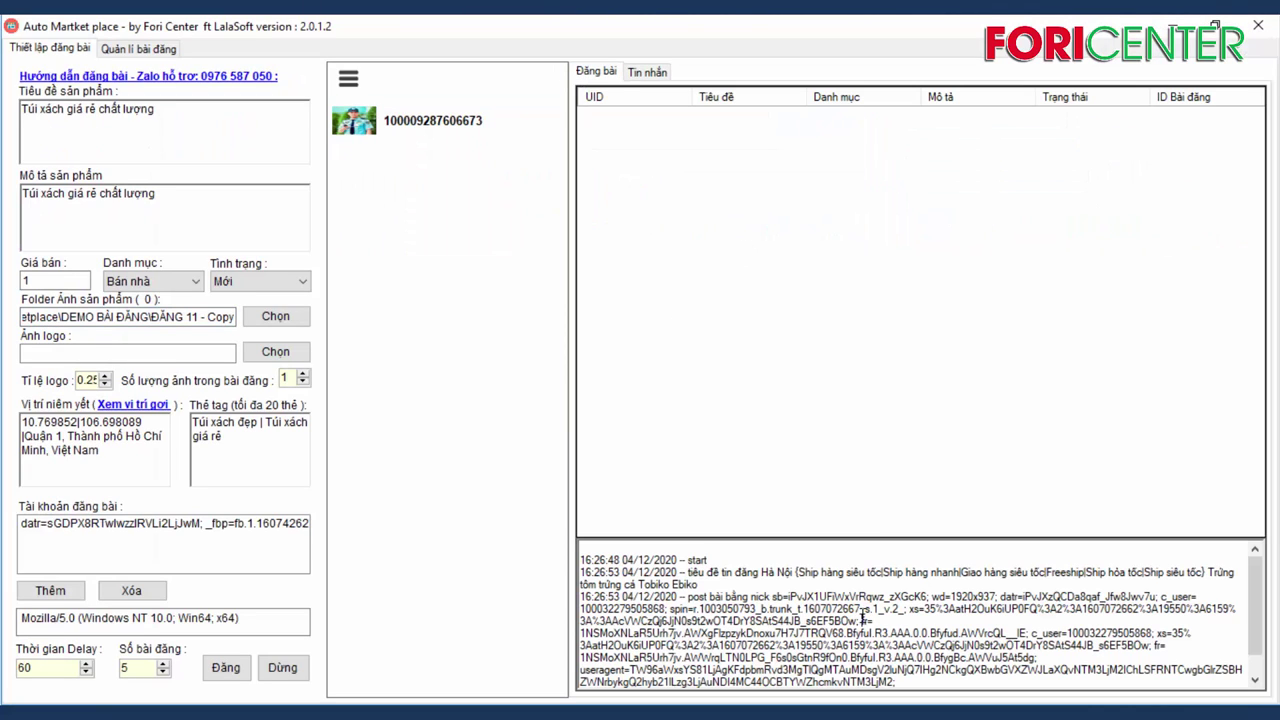
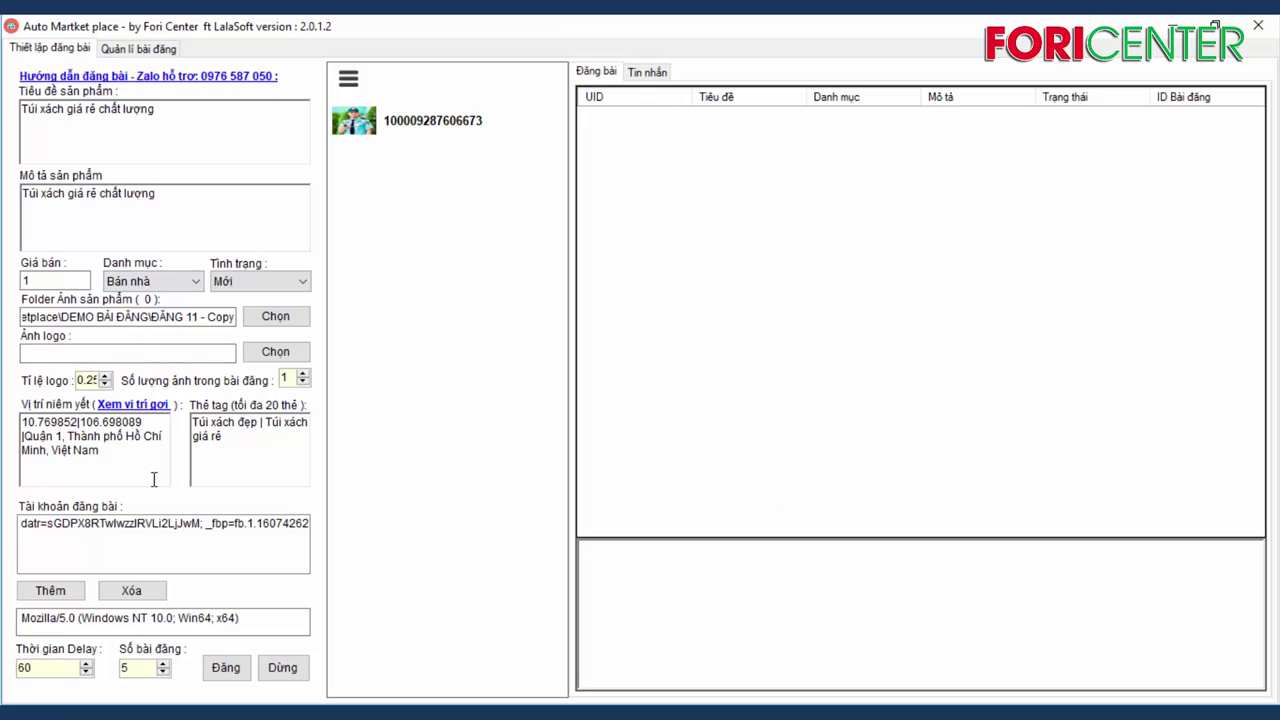
- Start posting the handbag listing with the loaded account and copy the first post's ID from the post list
{"action": "left_click", "coordinate": [224, 668]}
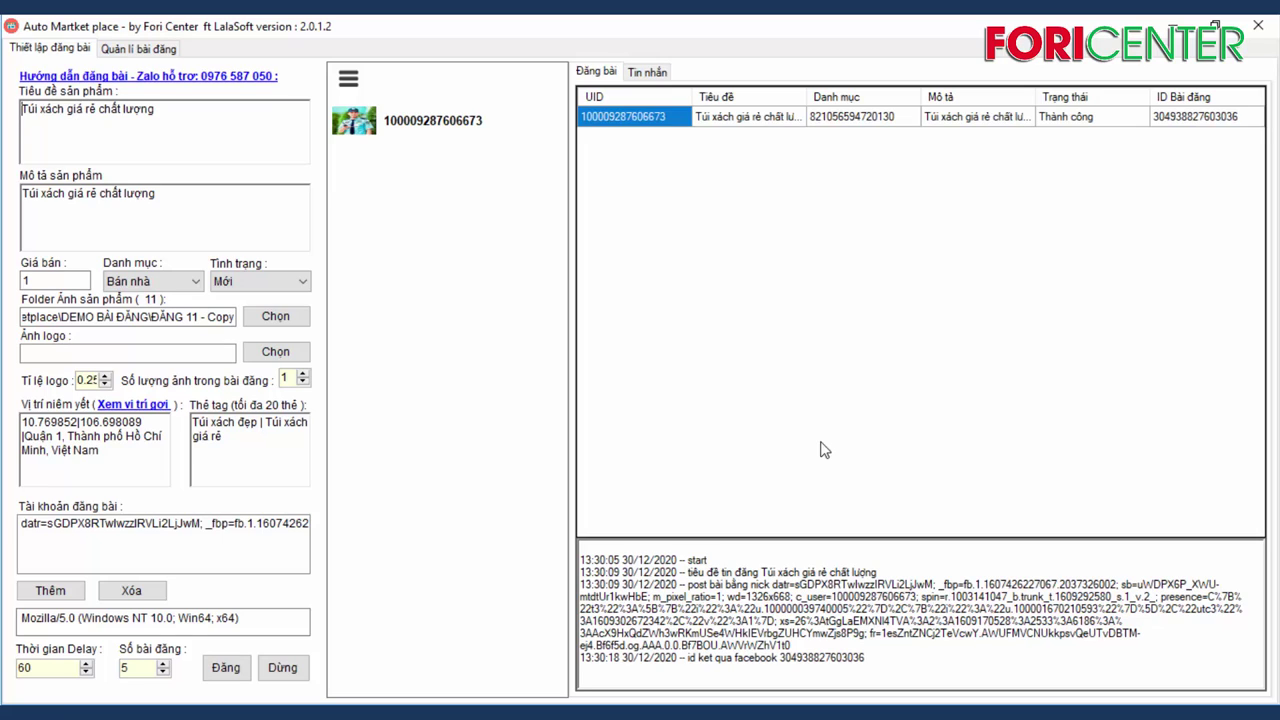
{"action": "left_click", "coordinate": [1205, 128]}
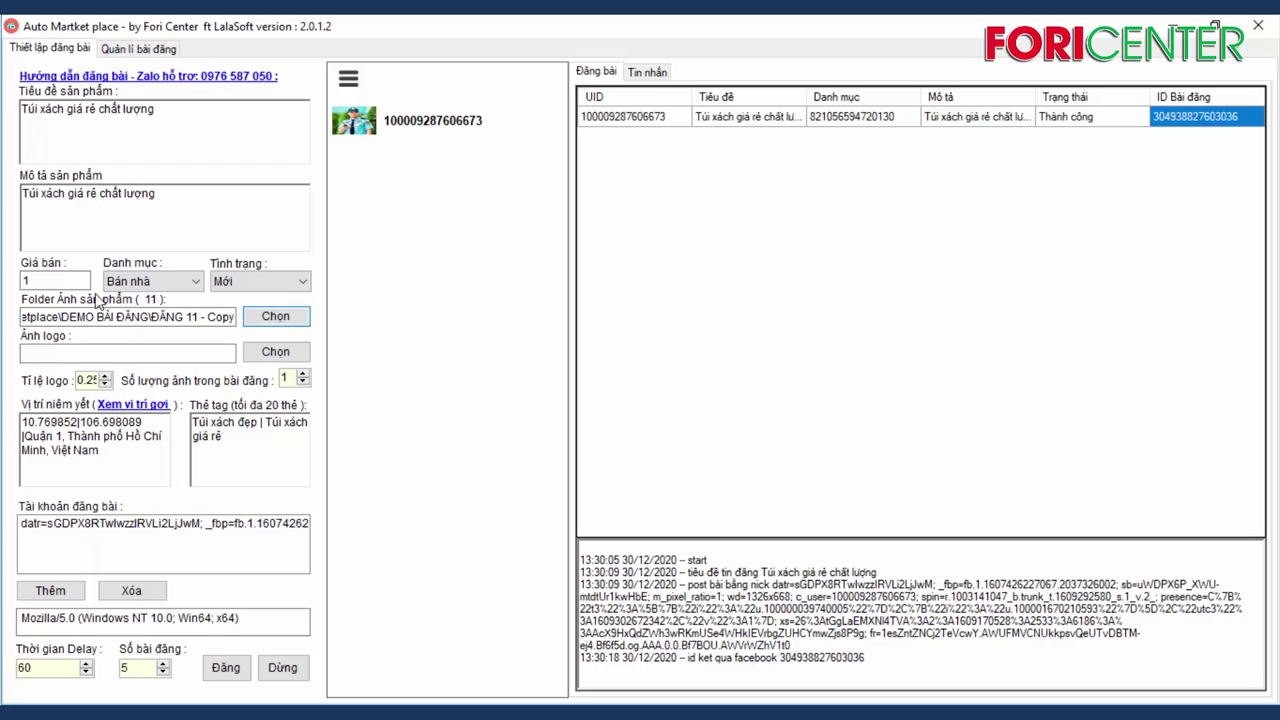
{"action": "mouse_move", "coordinate": [338, 700]}
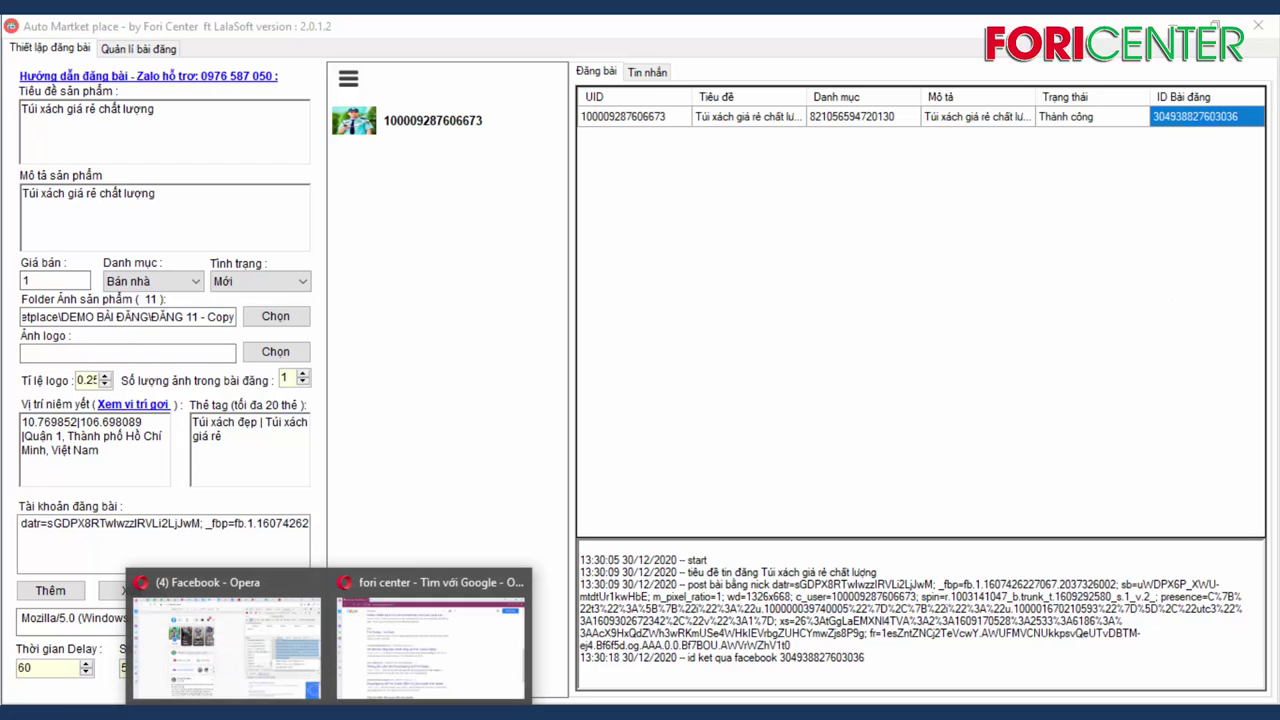
{"action": "left_click", "coordinate": [232, 640]}
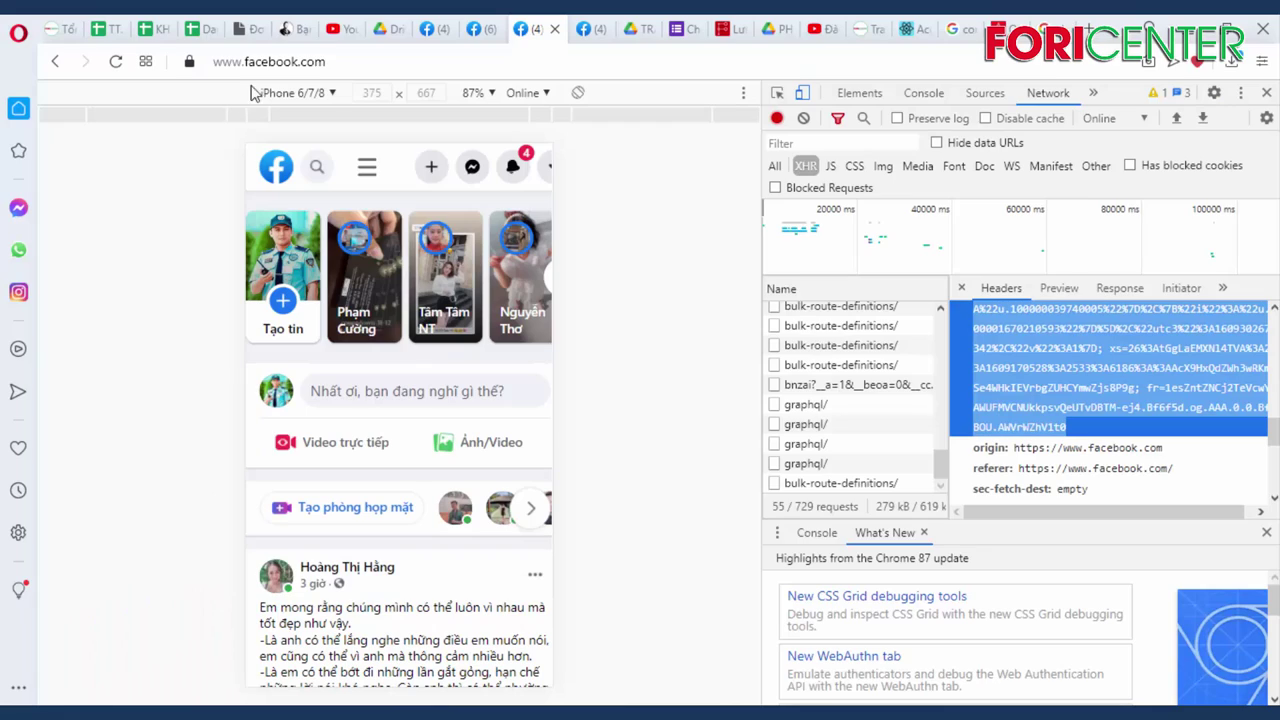
{"action": "left_click", "coordinate": [1266, 92]}
{"action": "left_click", "coordinate": [350, 60]}
{"action": "left_click", "coordinate": [364, 60]}
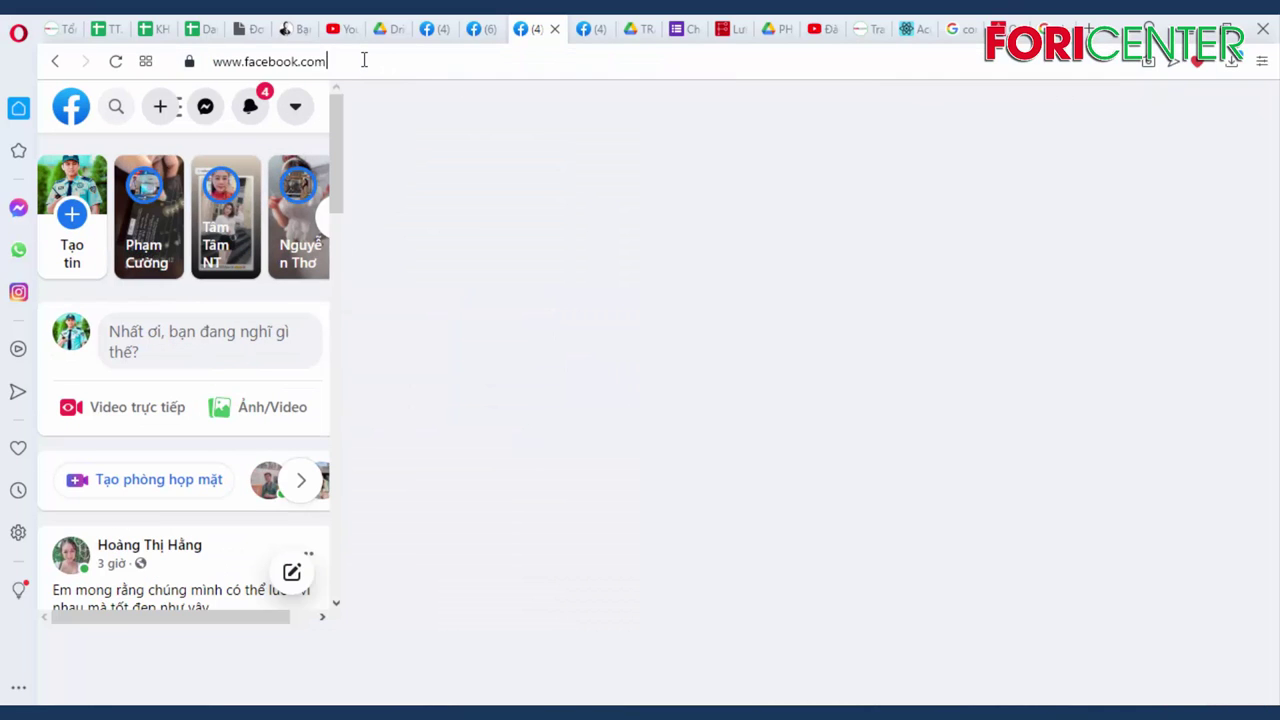
{"action": "type", "text": "/"}
{"action": "key", "text": "ctrl+v"}
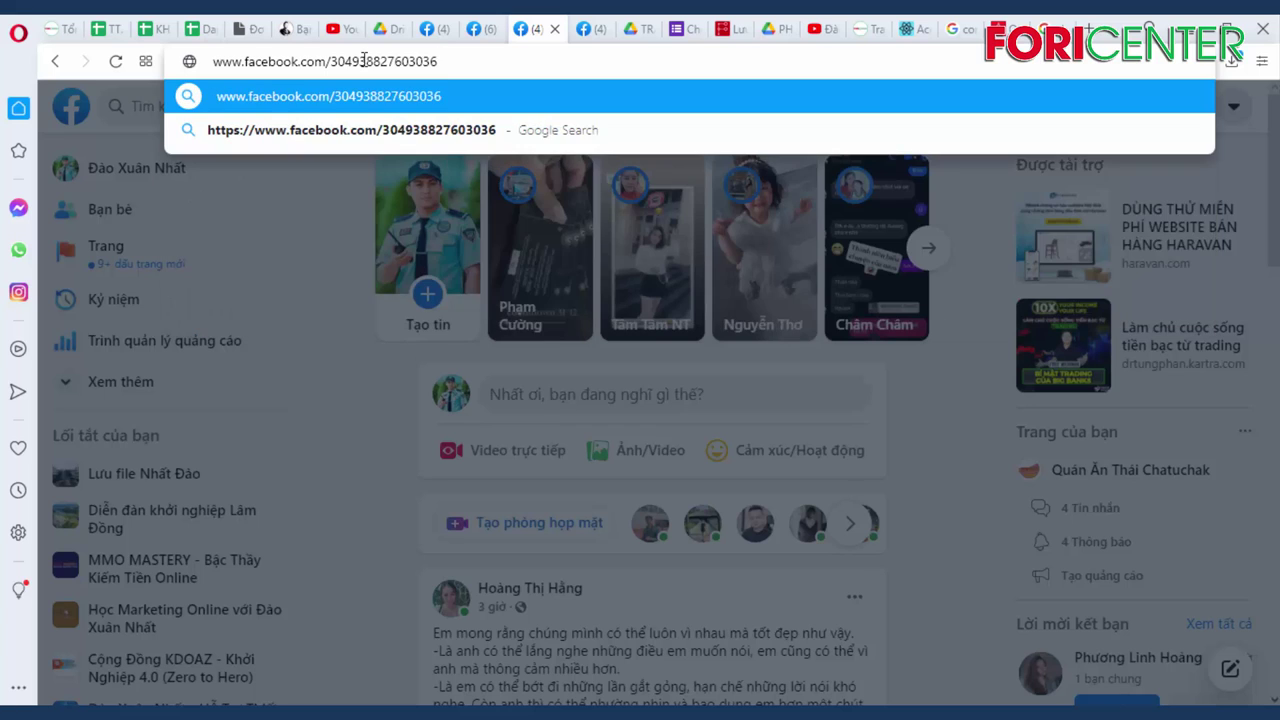
{"action": "key", "text": "Return"}
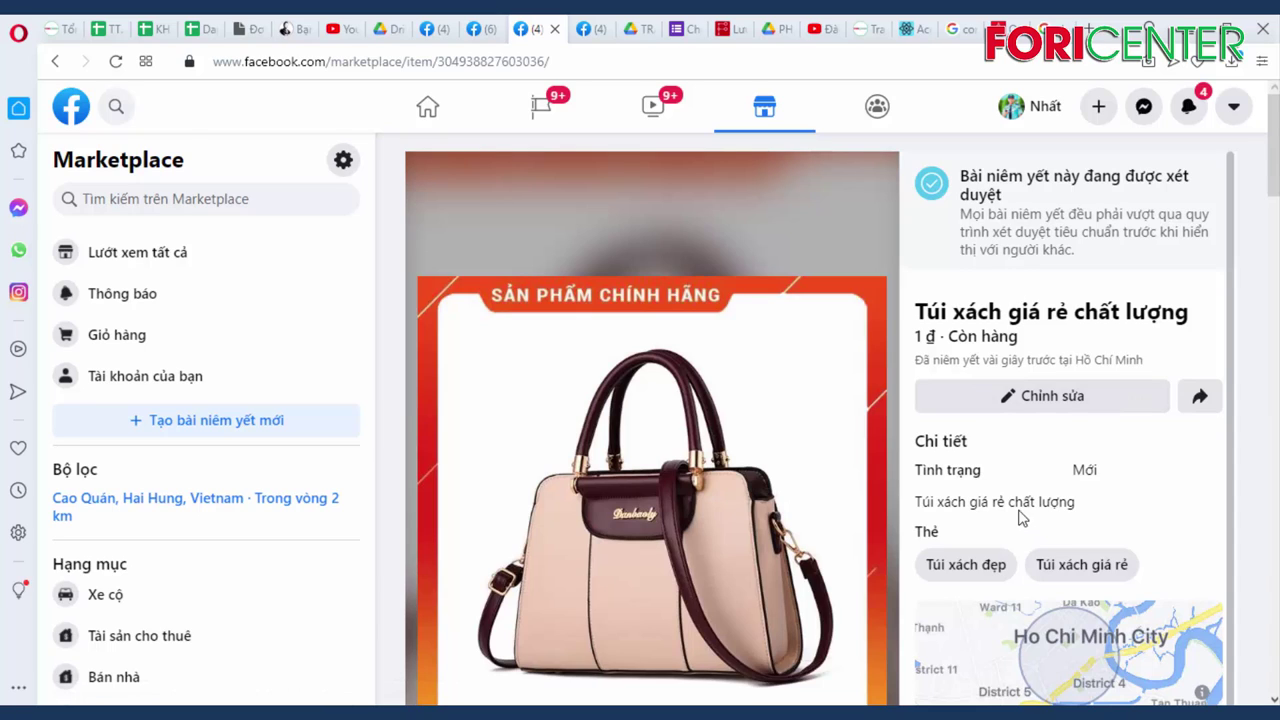
- Examine the posted handbag listing's title, price, condition, description, tags, location and photo on Facebook Marketplace
{"action": "scroll", "coordinate": [1035, 468], "scroll_direction": "down", "scroll_amount": 1}
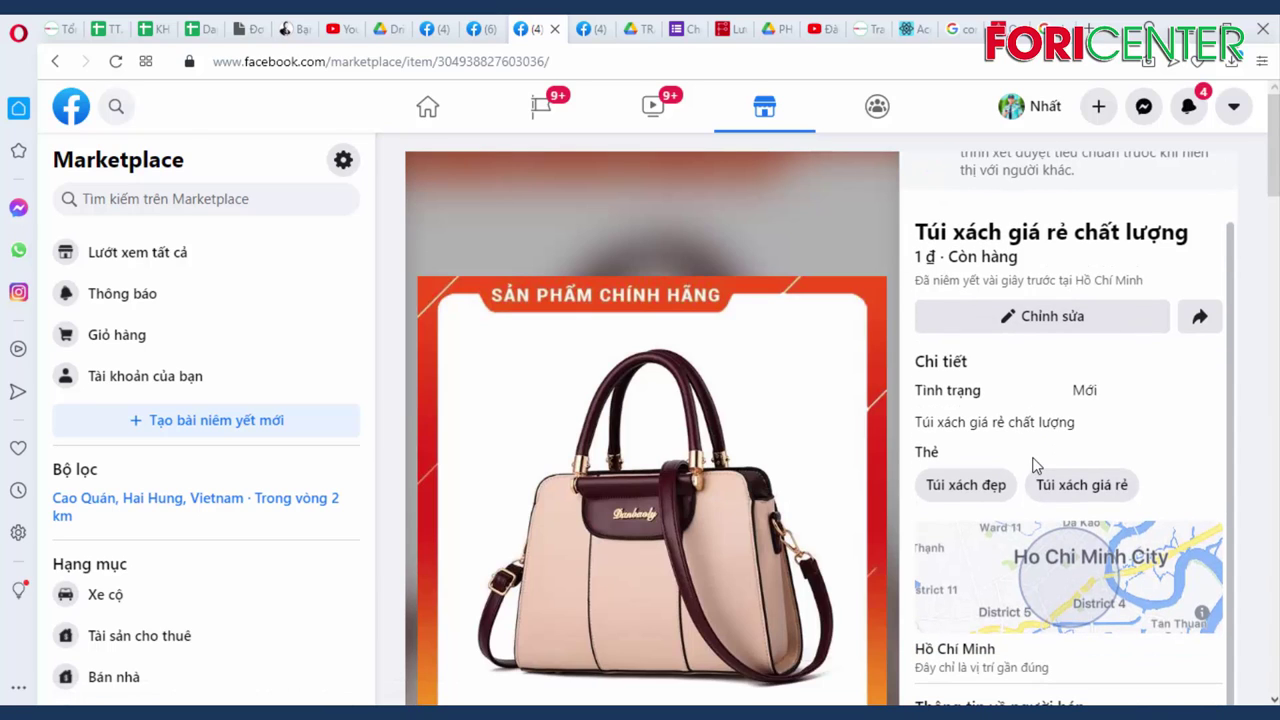
{"action": "scroll", "coordinate": [1035, 445], "scroll_direction": "up", "scroll_amount": 1}
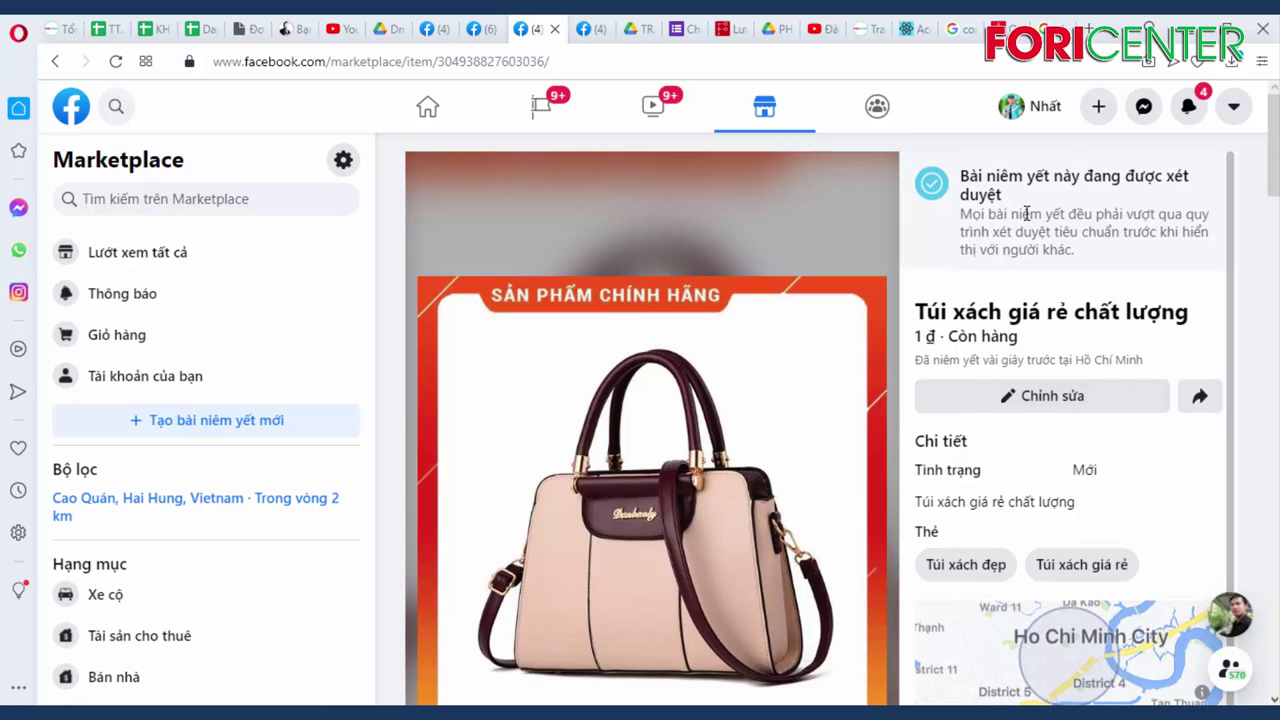
{"action": "left_click", "coordinate": [814, 713]}
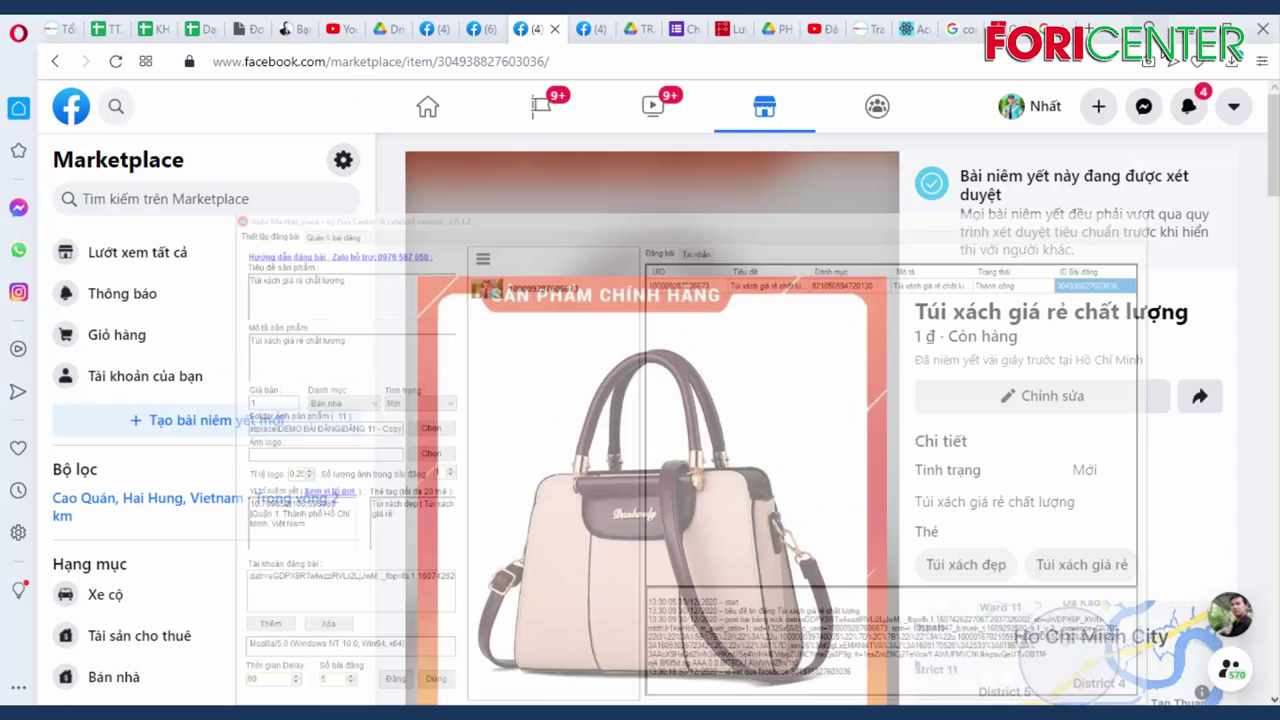
{"action": "scroll", "coordinate": [1073, 395], "scroll_direction": "down", "scroll_amount": 1}
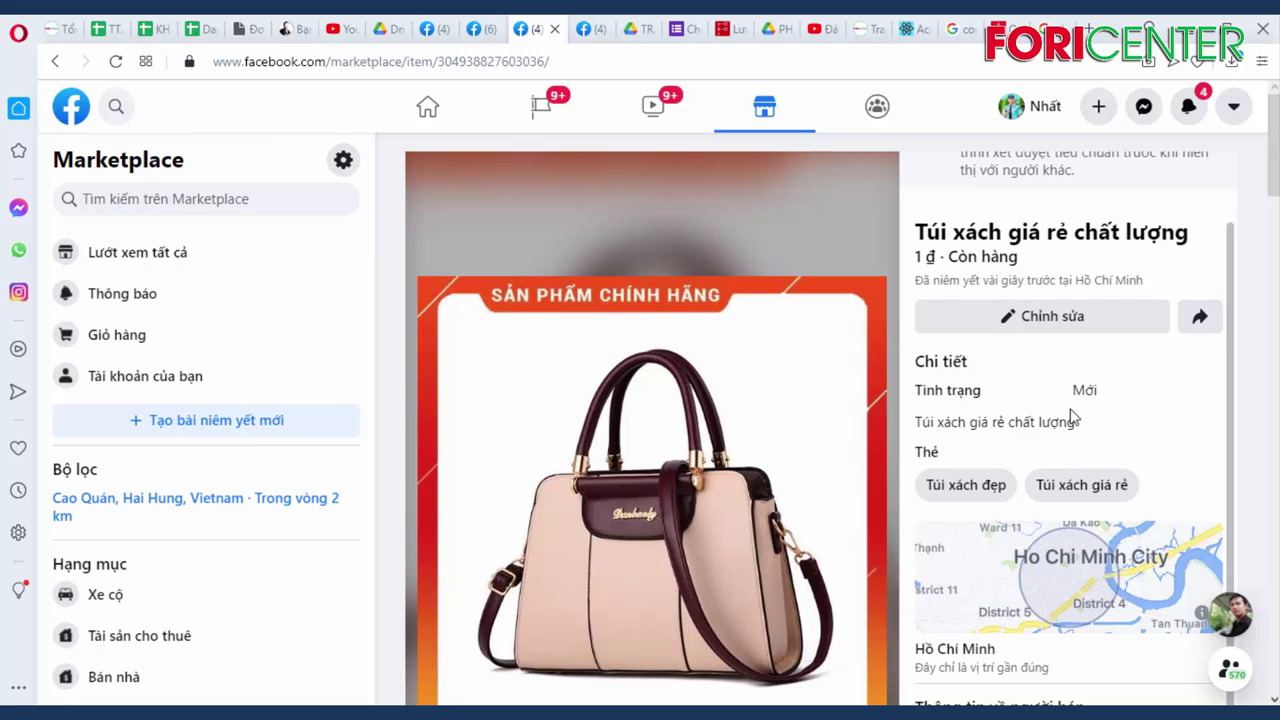
{"action": "scroll", "coordinate": [1133, 509], "scroll_direction": "down", "scroll_amount": 10}
{"action": "scroll", "coordinate": [821, 419], "scroll_direction": "up", "scroll_amount": 8}
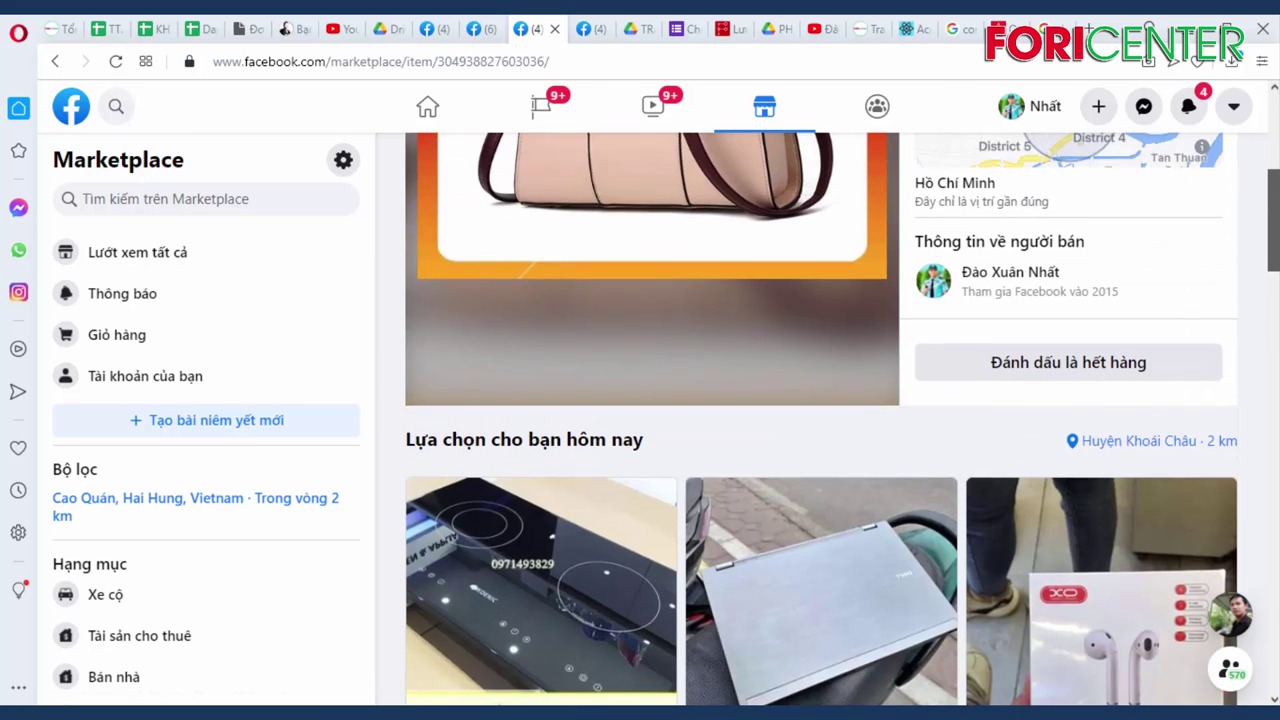
{"action": "scroll", "coordinate": [950, 512], "scroll_direction": "up", "scroll_amount": 2}
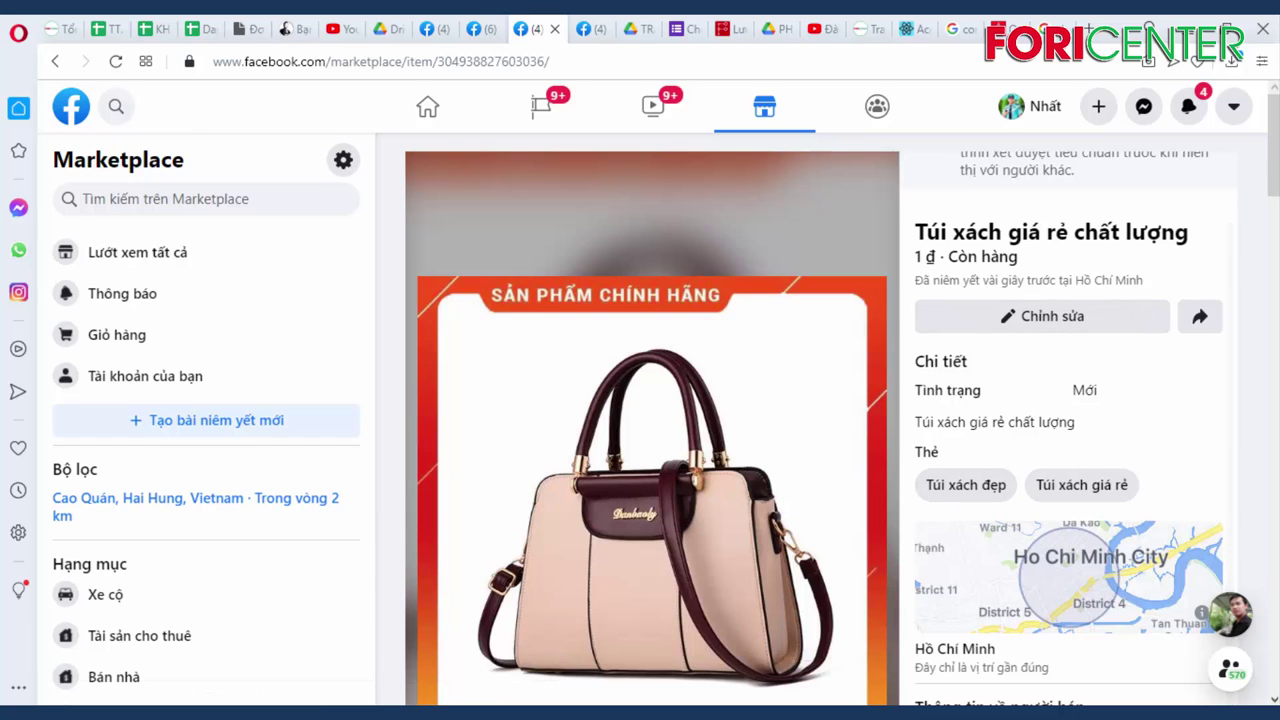
- Compare the Marketplace listing with the entries in Auto Market Place, and open the Facebook notification about the new listing
{"action": "left_click", "coordinate": [817, 650]}
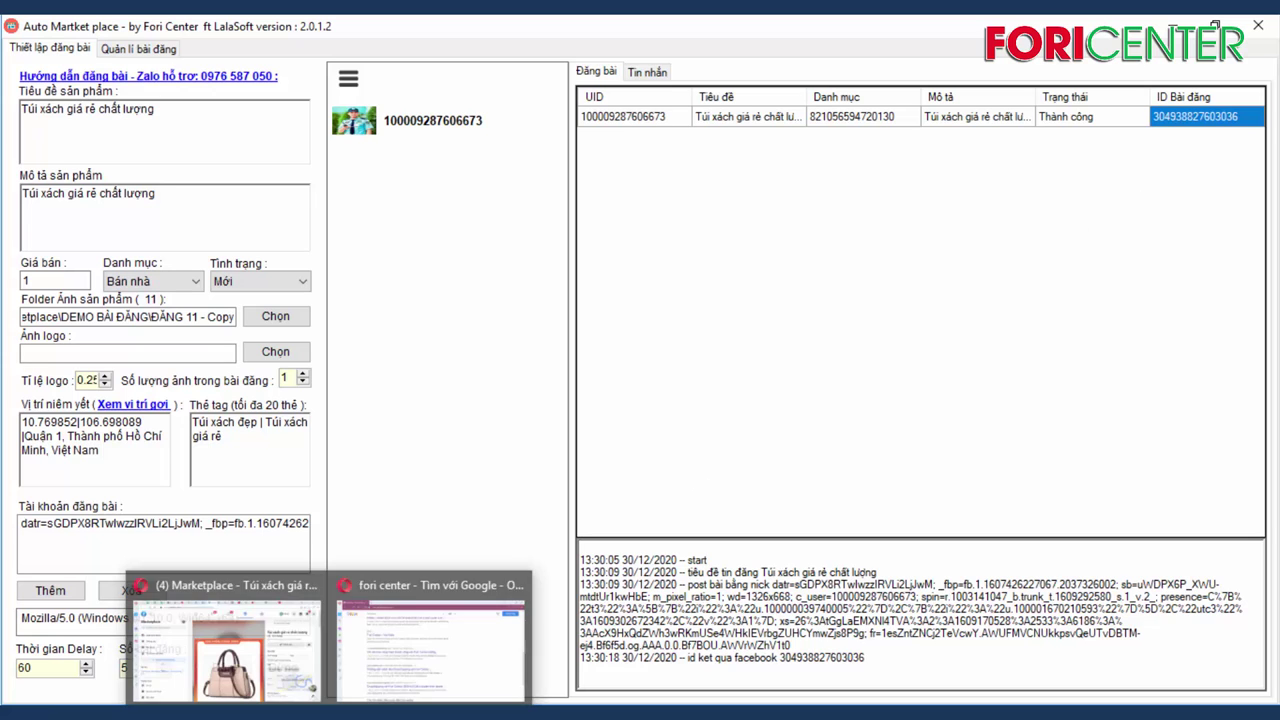
{"action": "left_click", "coordinate": [294, 688]}
{"action": "scroll", "coordinate": [871, 446], "scroll_direction": "down", "scroll_amount": 4}
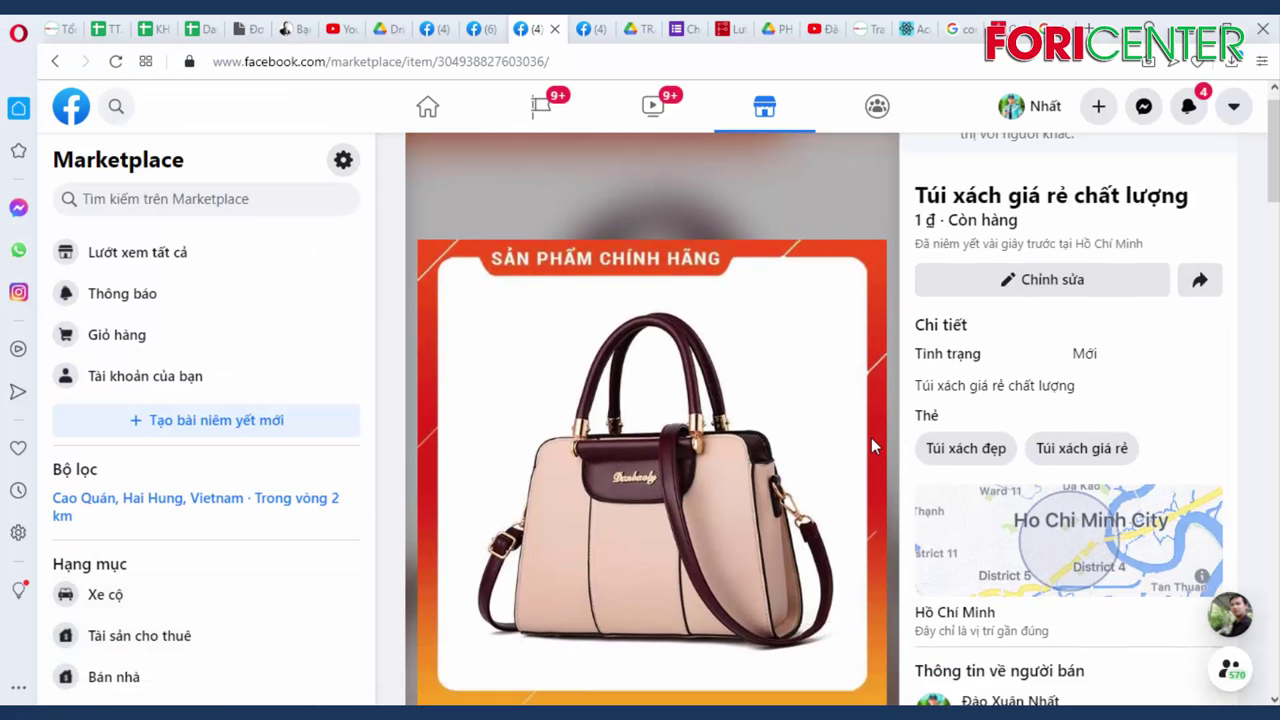
{"action": "scroll", "coordinate": [905, 452], "scroll_direction": "up", "scroll_amount": 2}
{"action": "scroll", "coordinate": [912, 453], "scroll_direction": "up", "scroll_amount": 2}
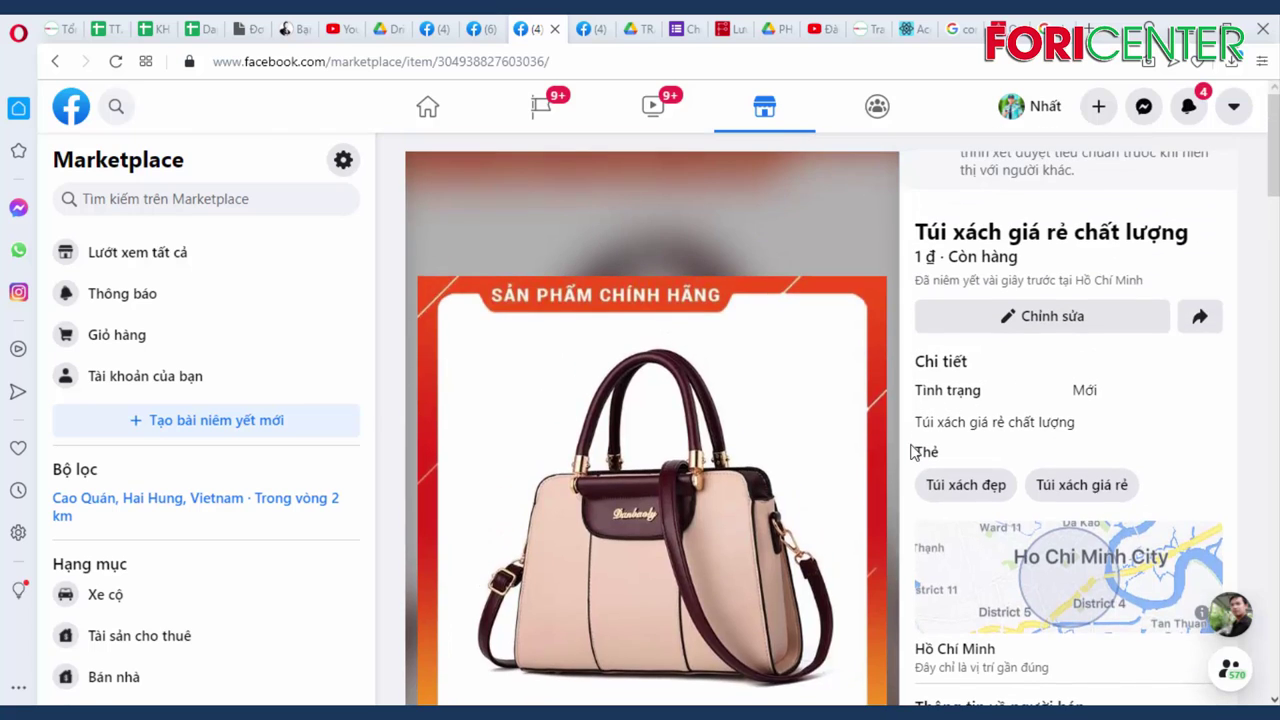
{"action": "scroll", "coordinate": [944, 446], "scroll_direction": "up", "scroll_amount": 1}
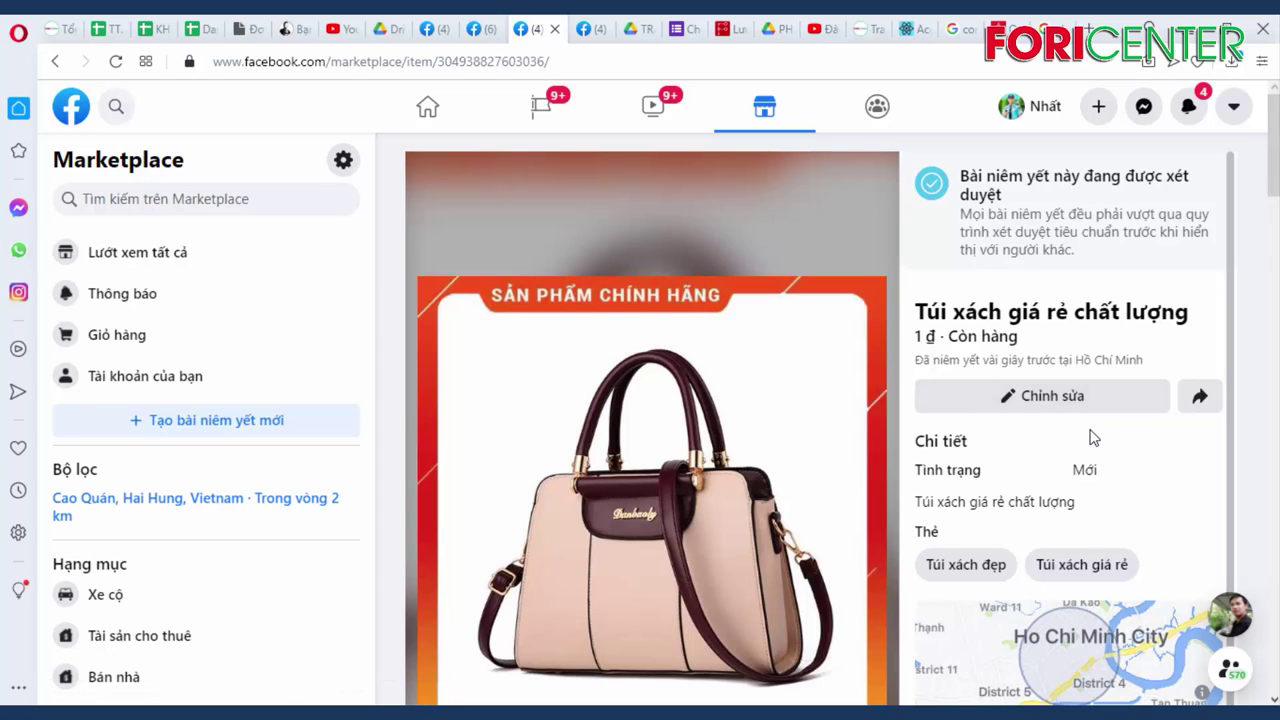
{"action": "scroll", "coordinate": [1092, 440], "scroll_direction": "down", "scroll_amount": 1}
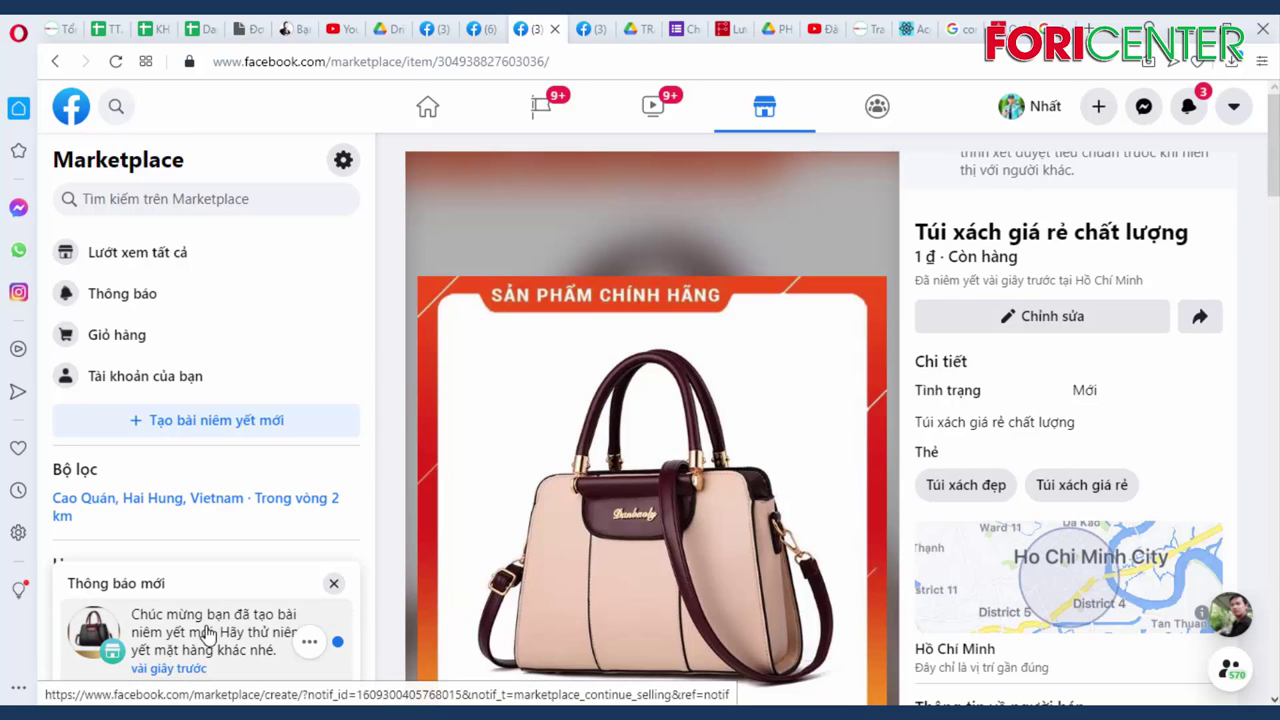
{"action": "left_click", "coordinate": [220, 634]}
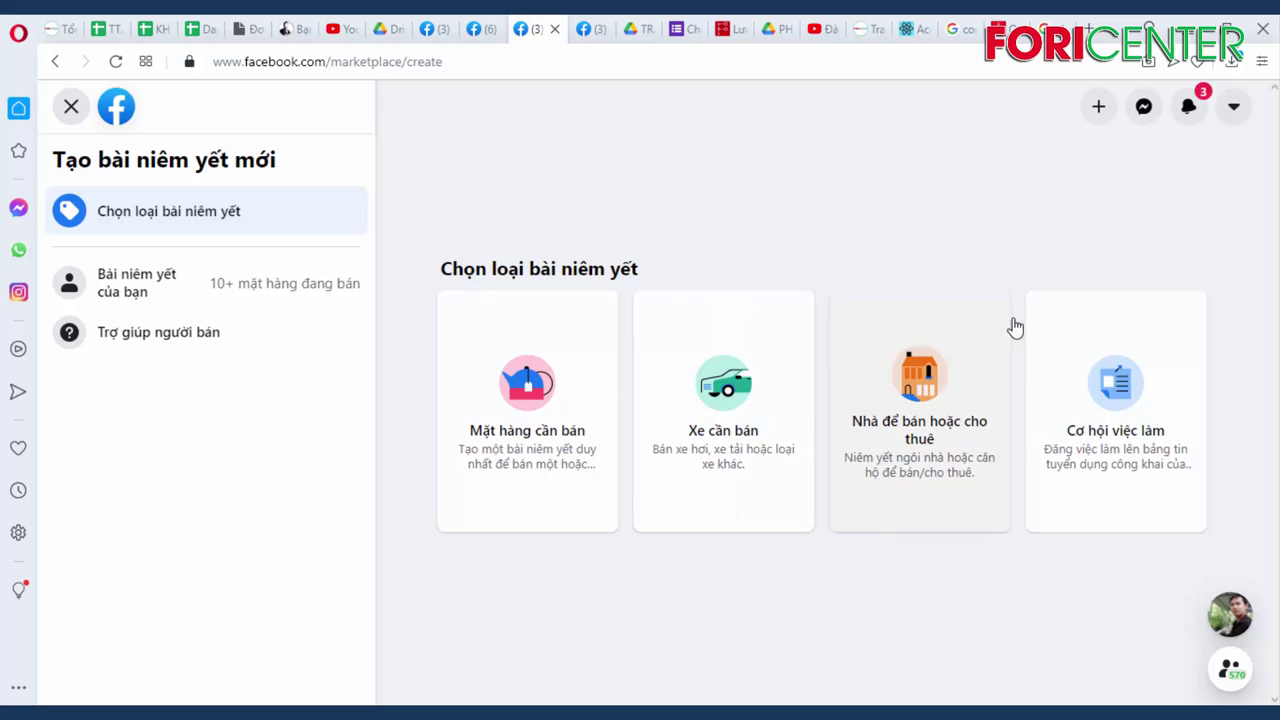
{"action": "mouse_move", "coordinate": [815, 713]}
{"action": "left_click", "coordinate": [823, 655]}
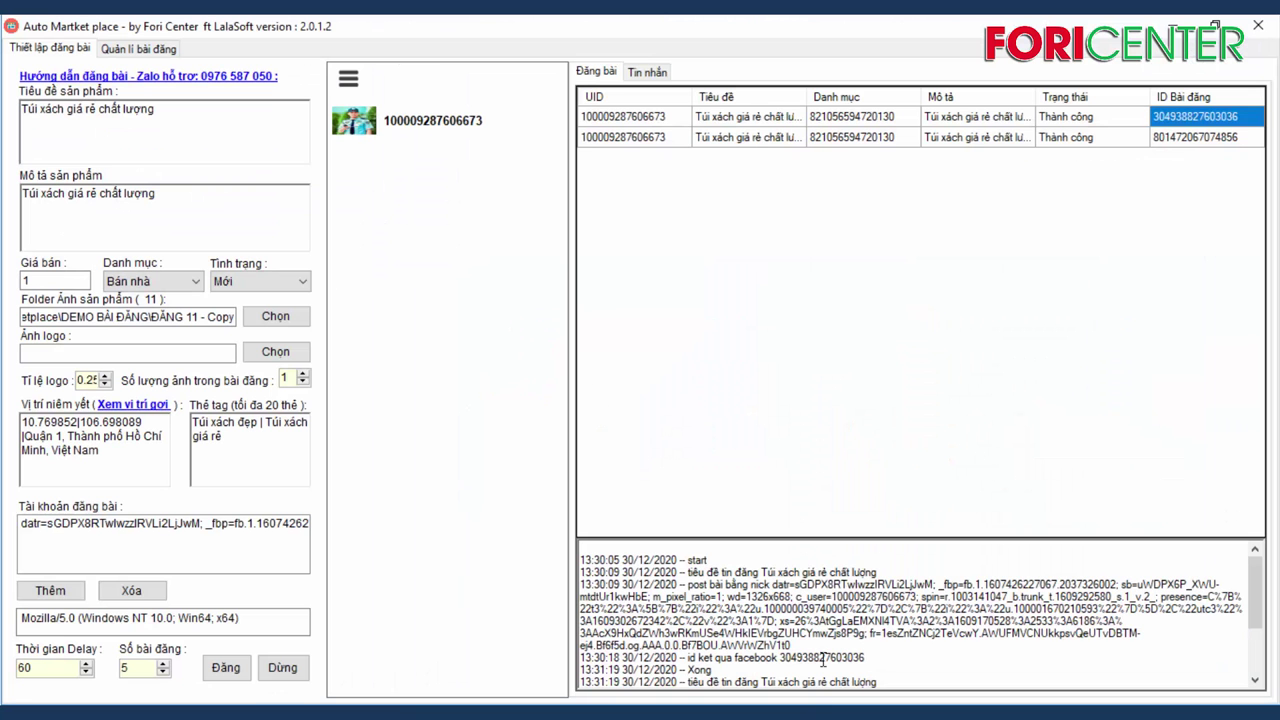
{"action": "left_click", "coordinate": [1189, 146]}
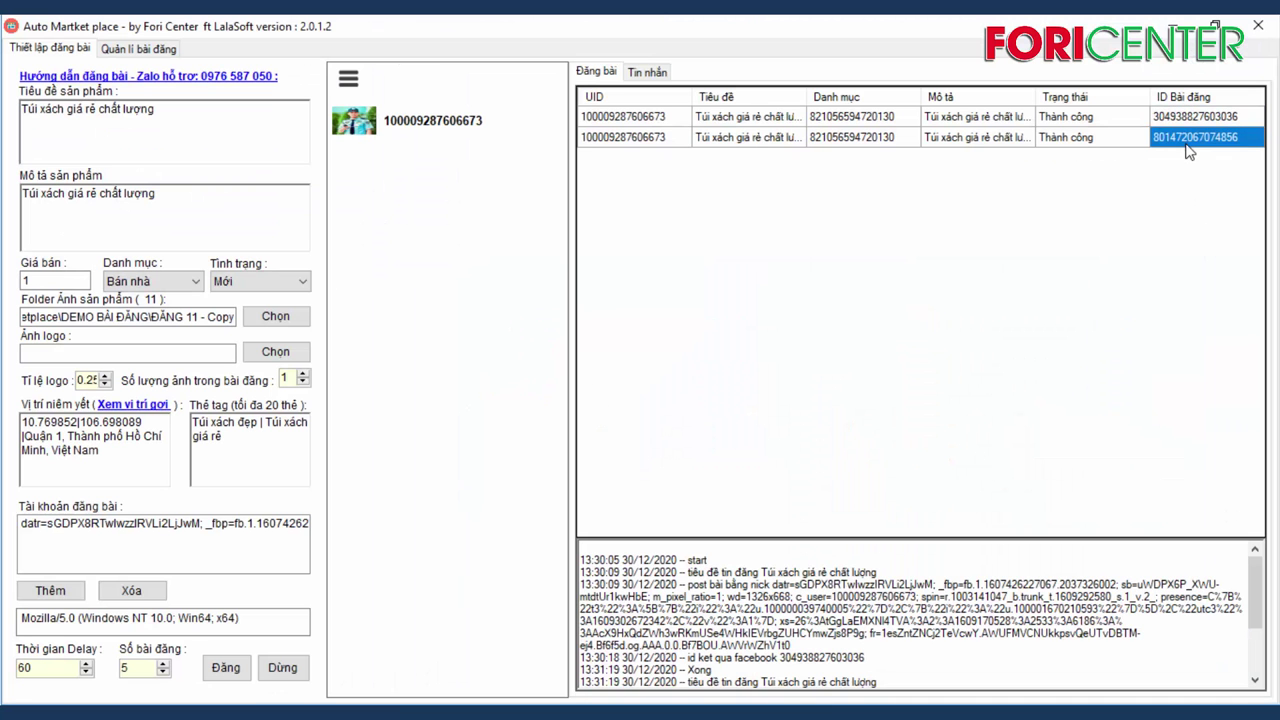
{"action": "left_click", "coordinate": [1165, 25]}
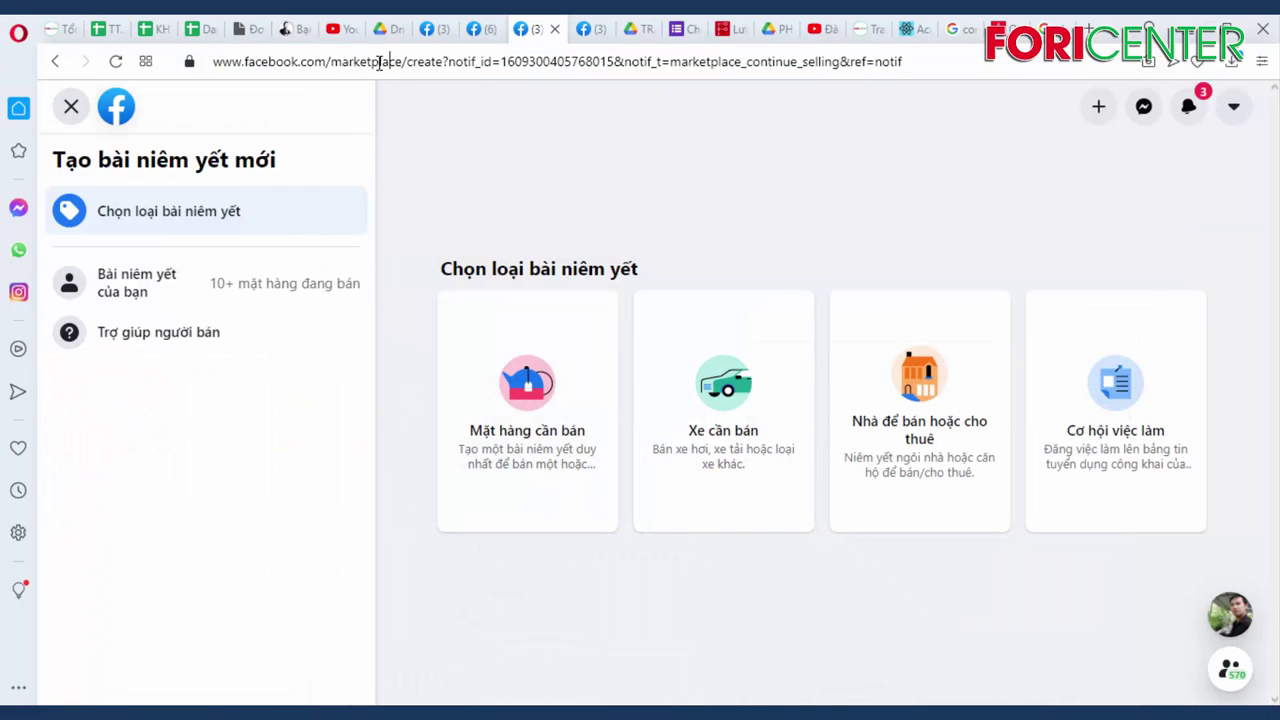
{"action": "left_click_drag", "start_coordinate": [333, 64], "coordinate": [934, 48]}
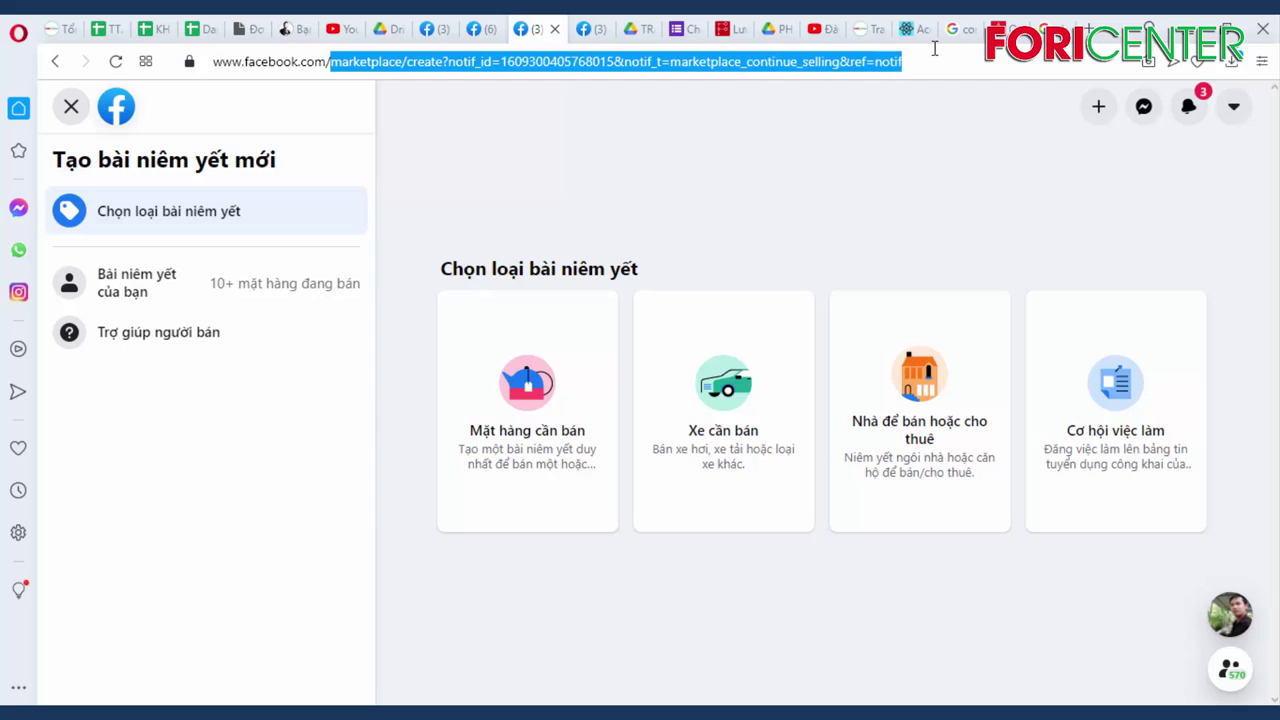
{"action": "key", "text": "ctrl+v"}
{"action": "key", "text": "Return"}
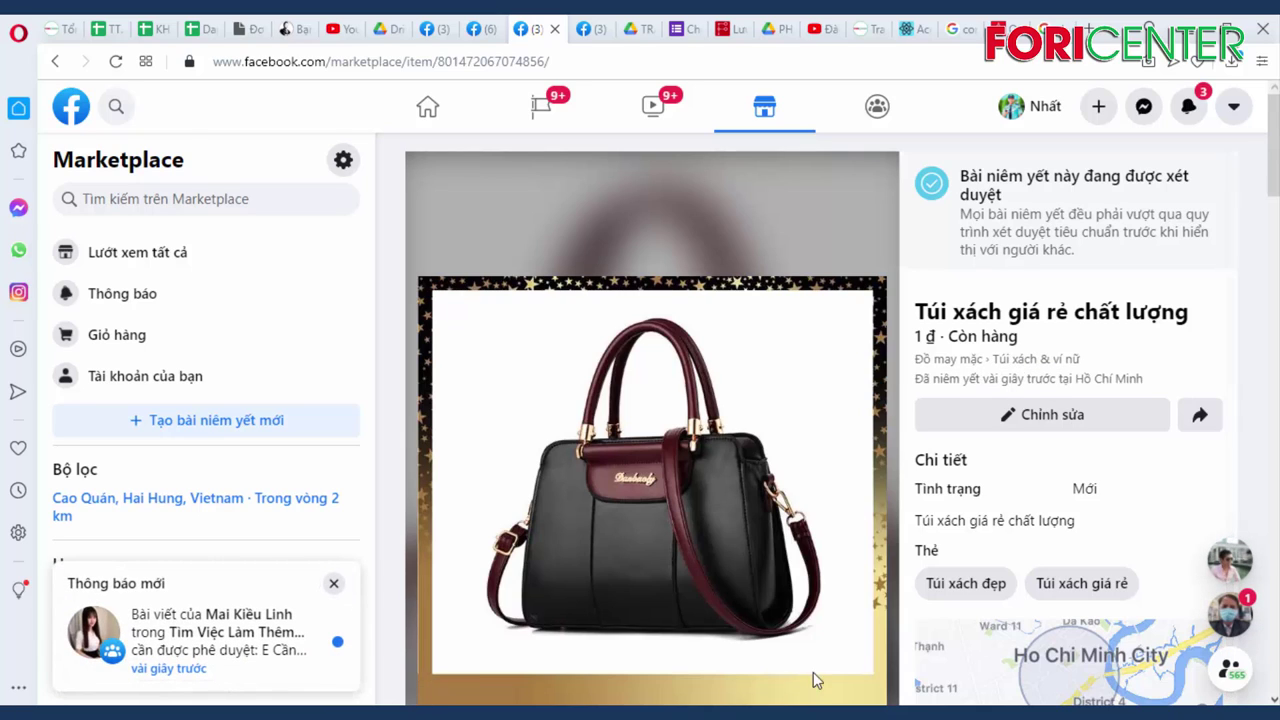
- Compare the second listing's category and details on Facebook with the Danh mục setting and post list in Auto Market Place
{"action": "left_click", "coordinate": [811, 640]}
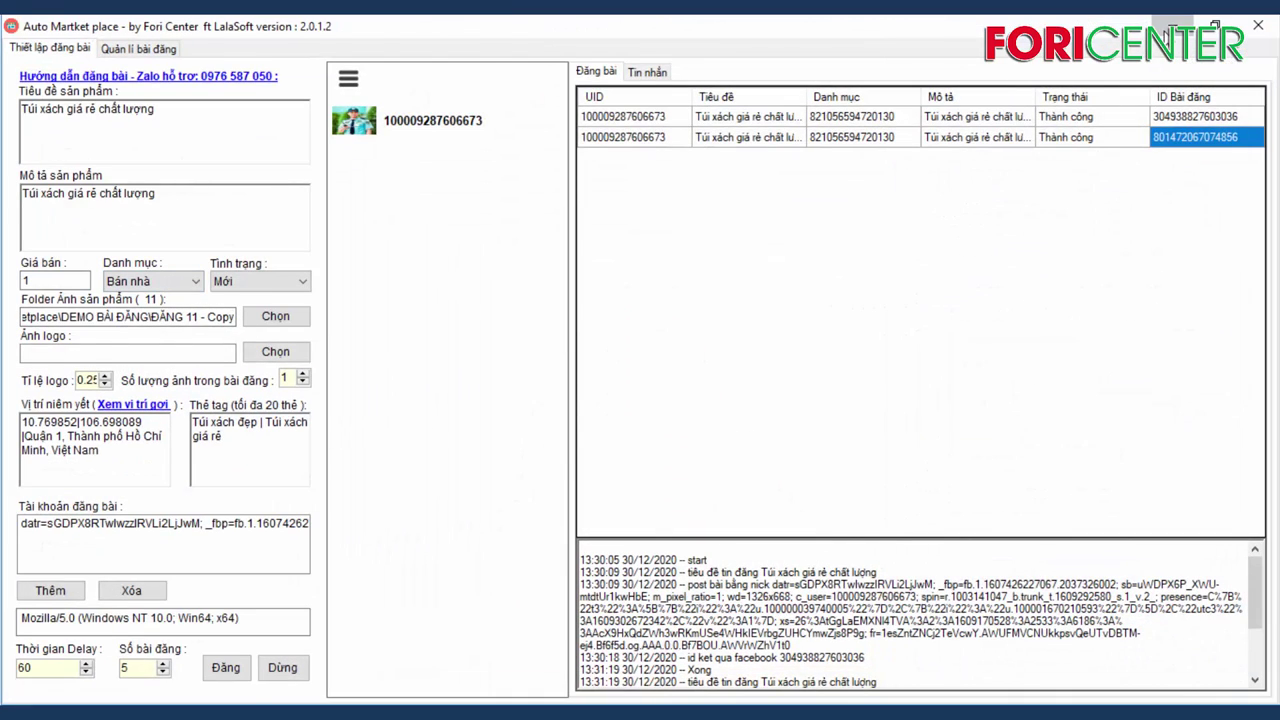
{"action": "left_click", "coordinate": [1172, 28]}
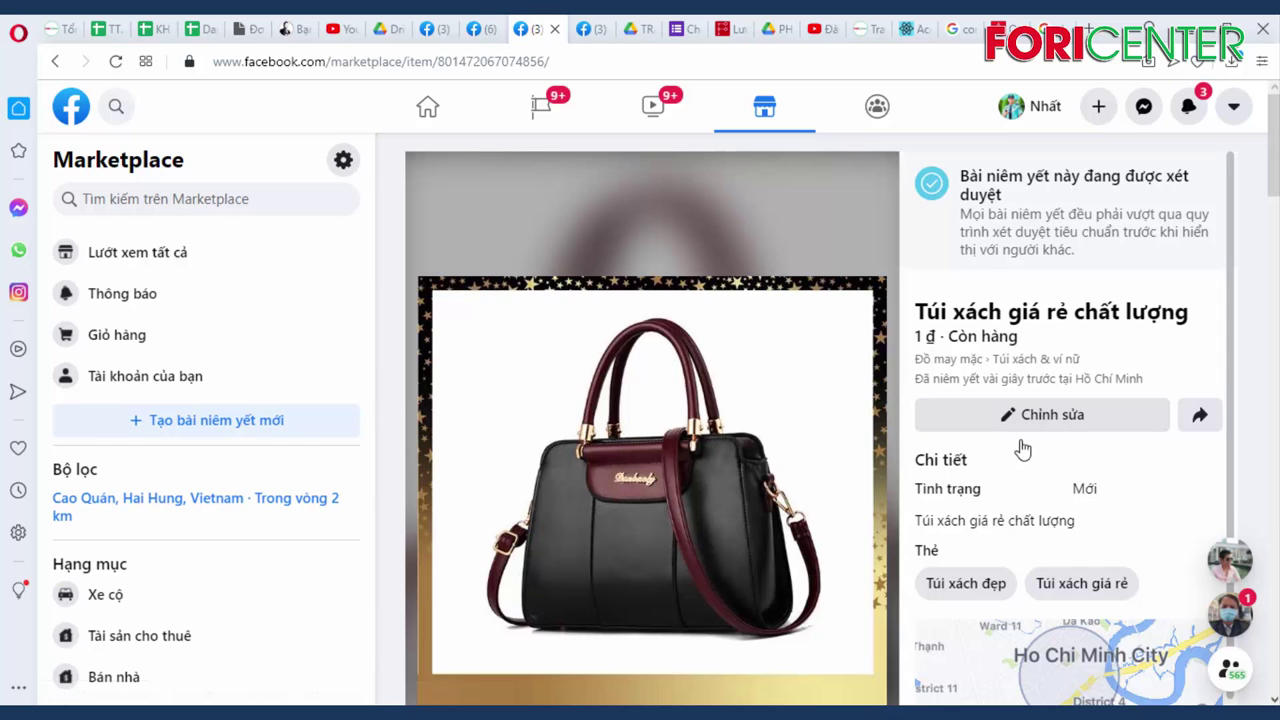
{"action": "mouse_move", "coordinate": [815, 718]}
{"action": "left_click", "coordinate": [815, 650]}
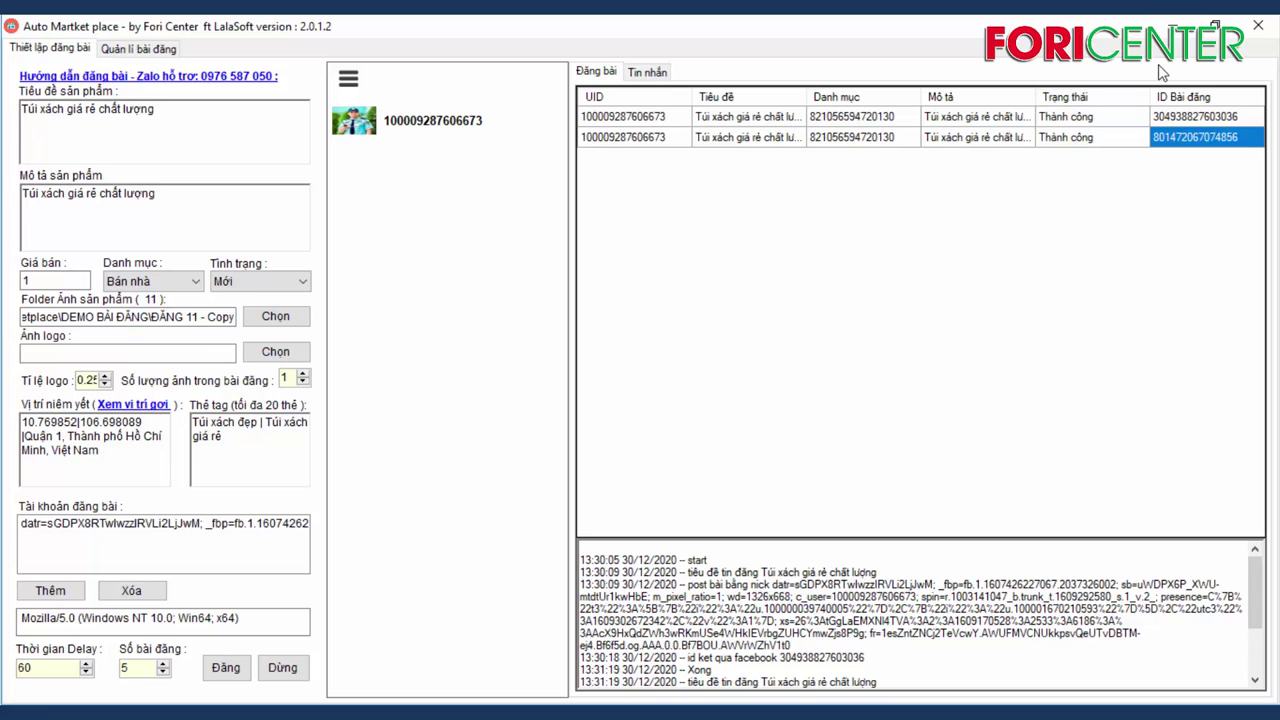
{"action": "left_click", "coordinate": [1168, 26]}
{"action": "mouse_move", "coordinate": [815, 700]}
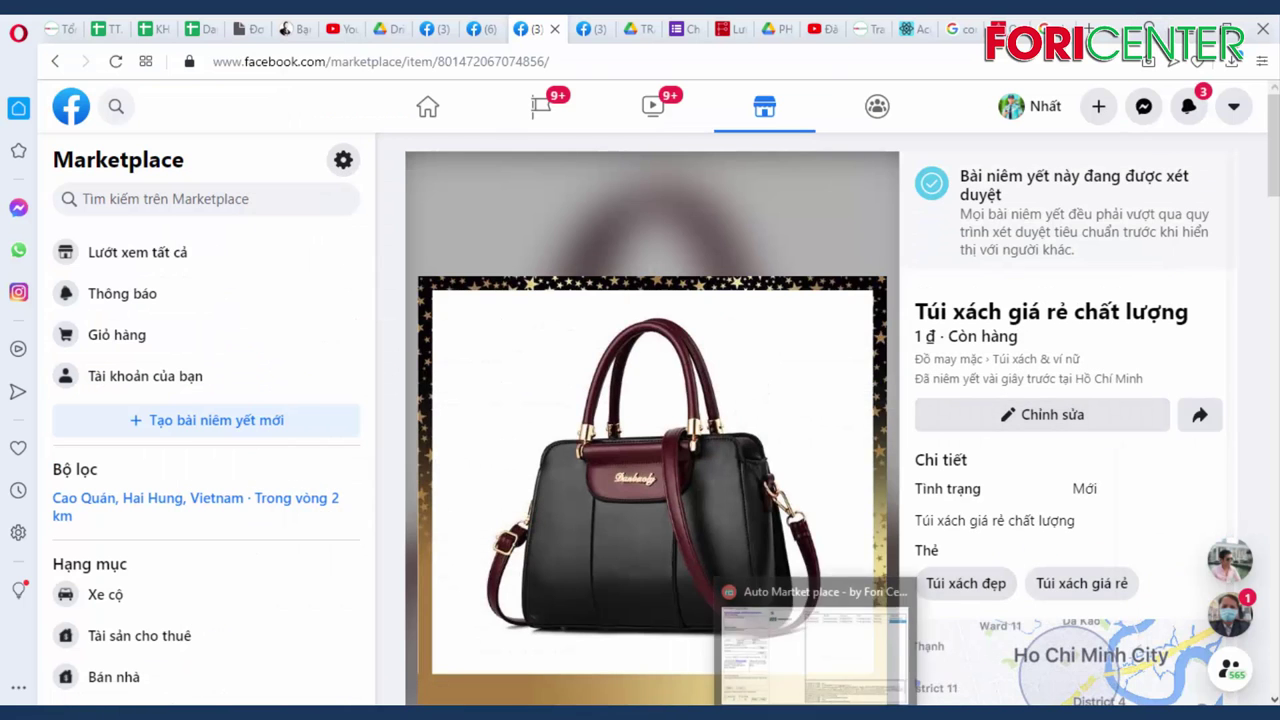
{"action": "left_click", "coordinate": [815, 650]}
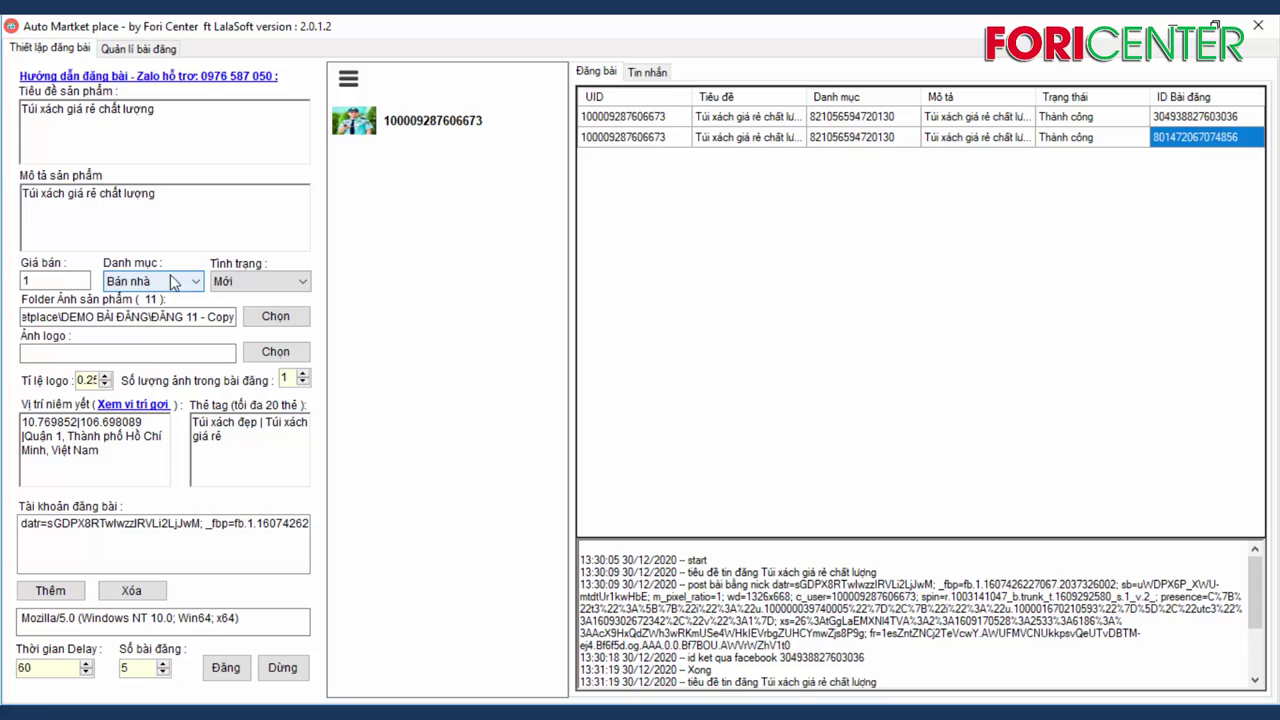
{"action": "left_click", "coordinate": [1168, 26]}
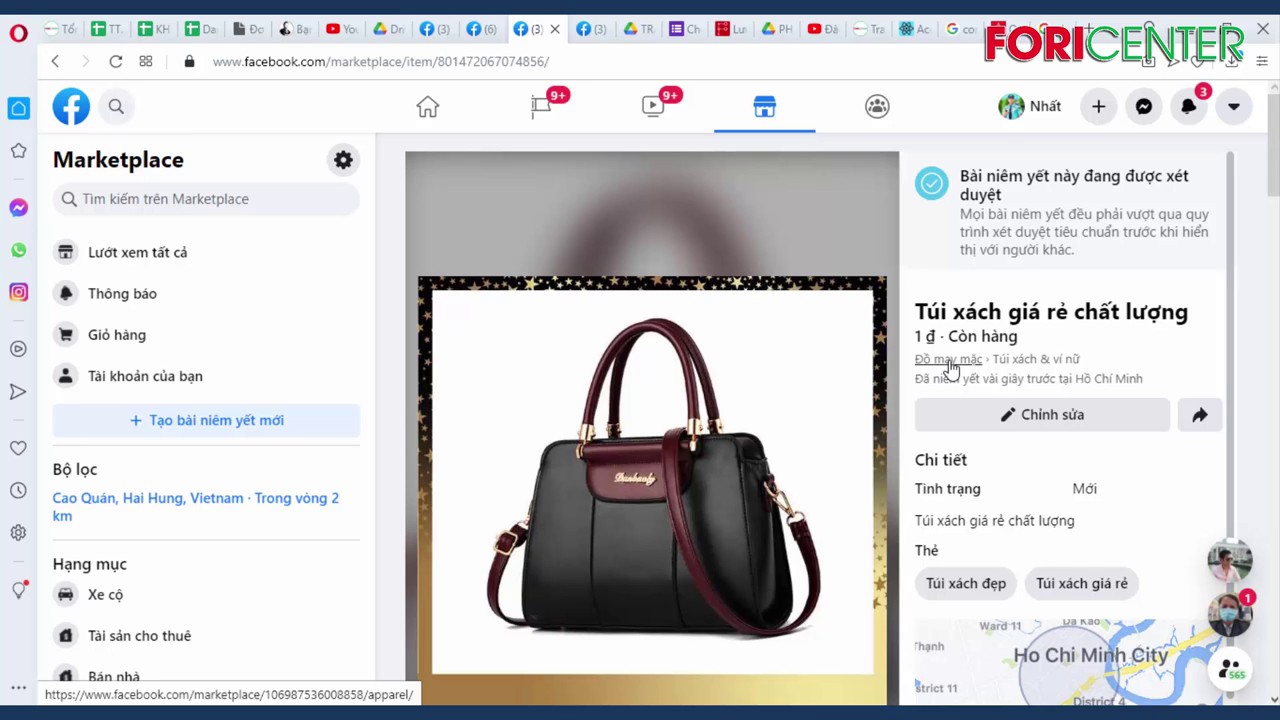
{"action": "left_click", "coordinate": [815, 712]}
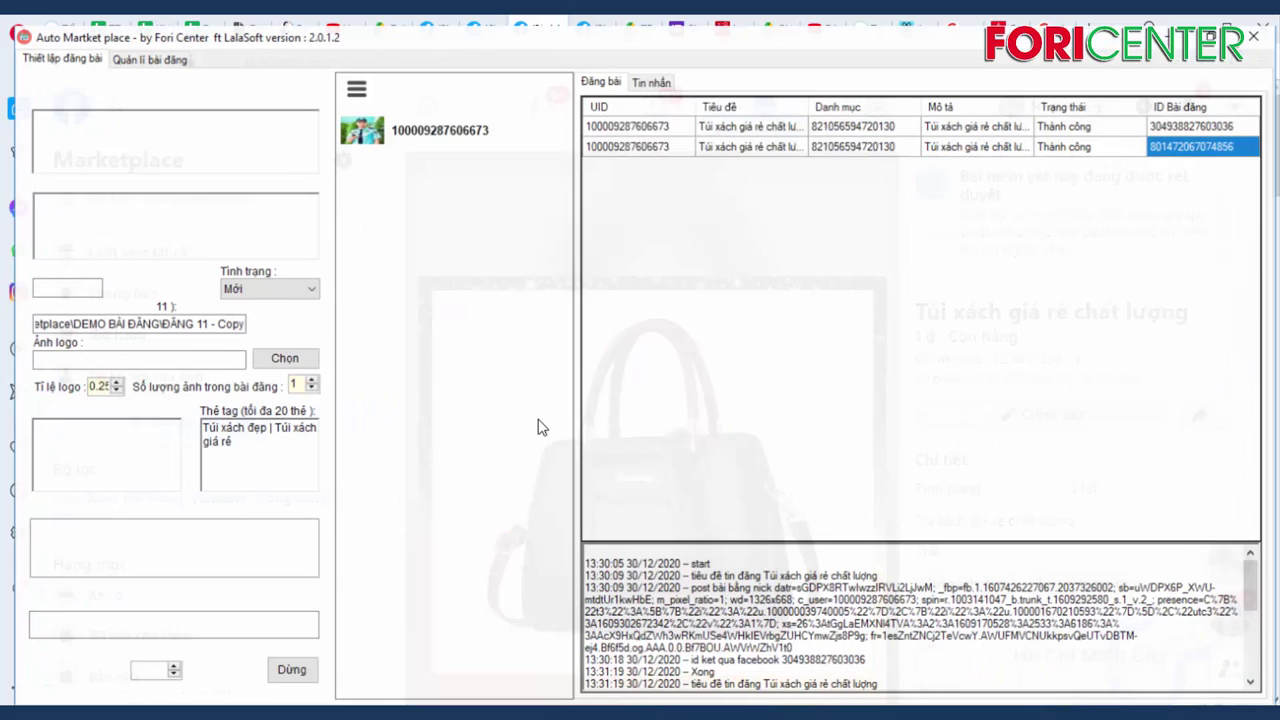
{"action": "left_click", "coordinate": [1192, 32]}
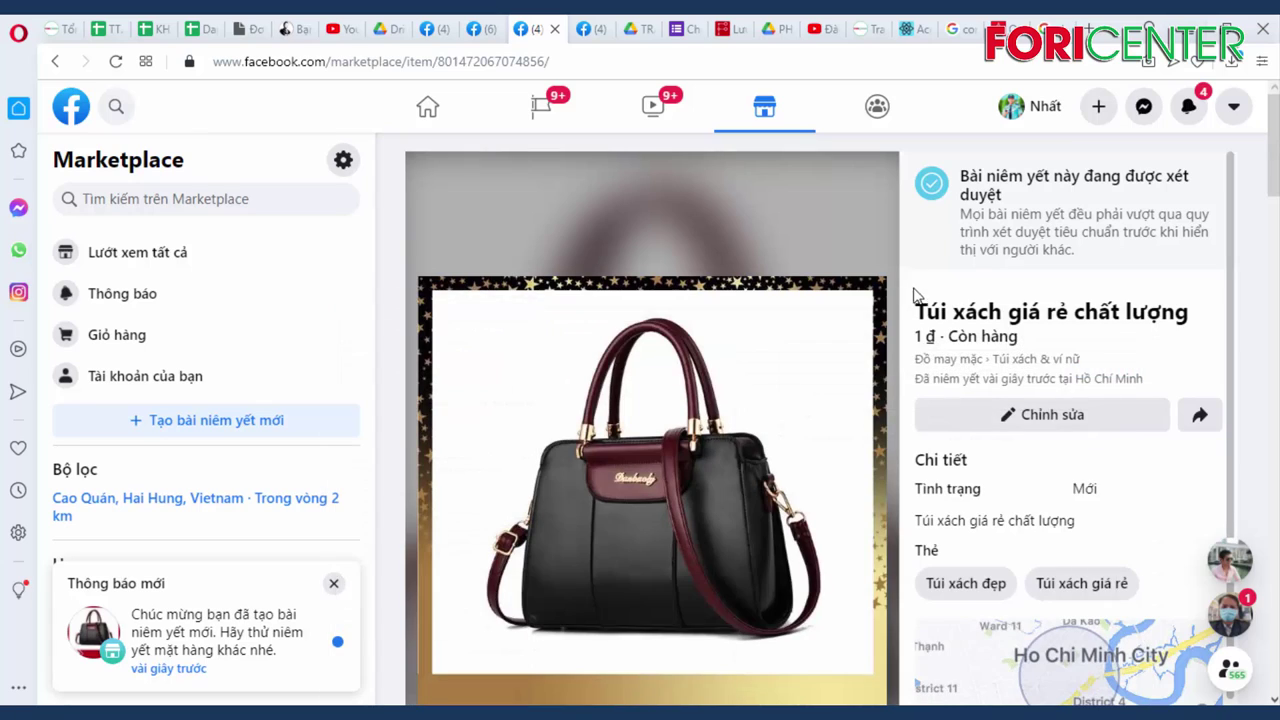